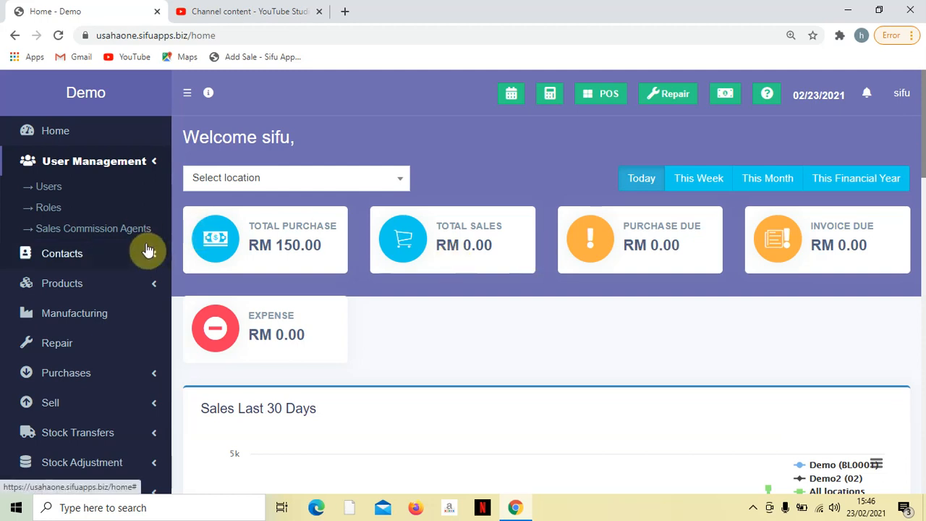
# Create a new user role under Roles and name it Supervisor
pyautogui.click(61, 209)
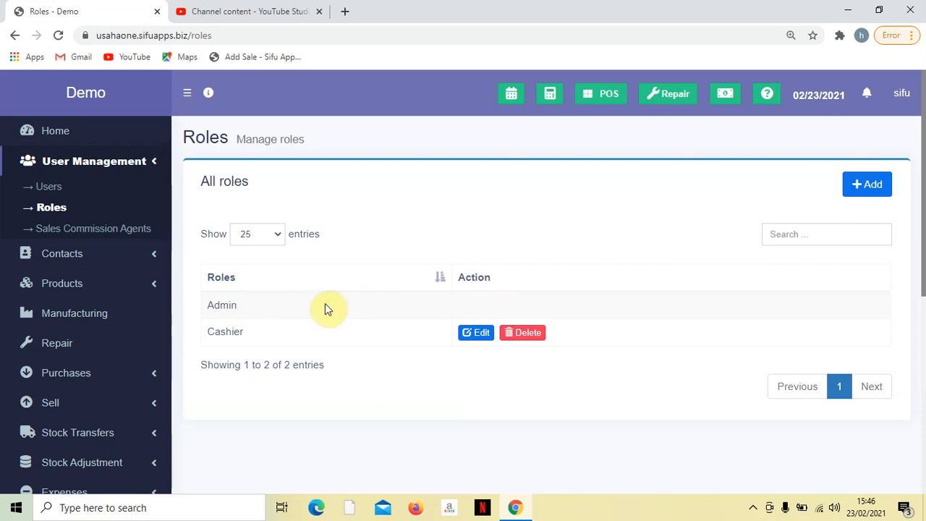
pyautogui.click(881, 186)
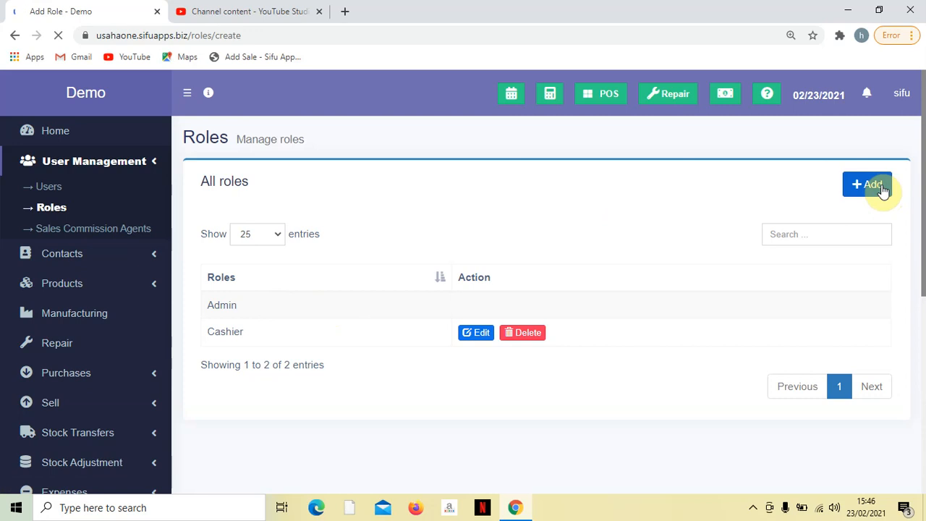
pyautogui.click(380, 206)
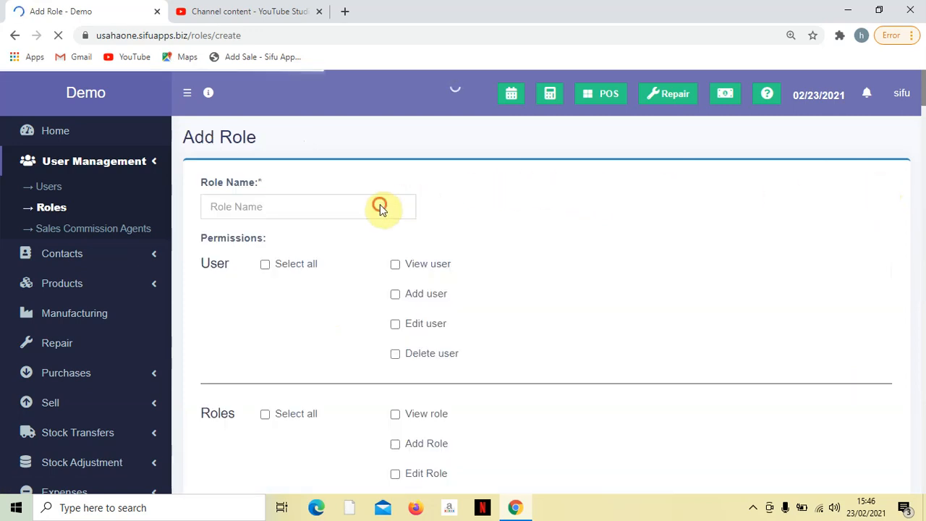
pyautogui.click(389, 204)
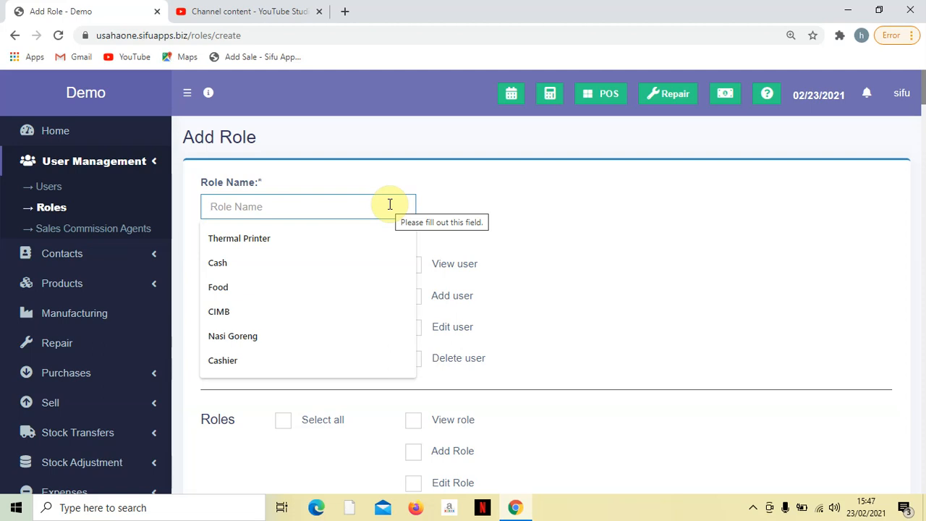
pyautogui.write('Su')
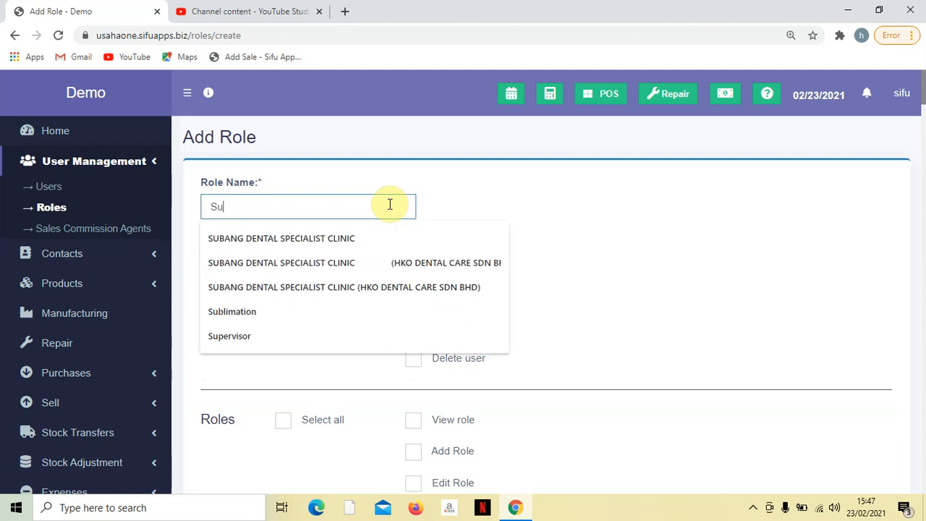
pyautogui.write('per')
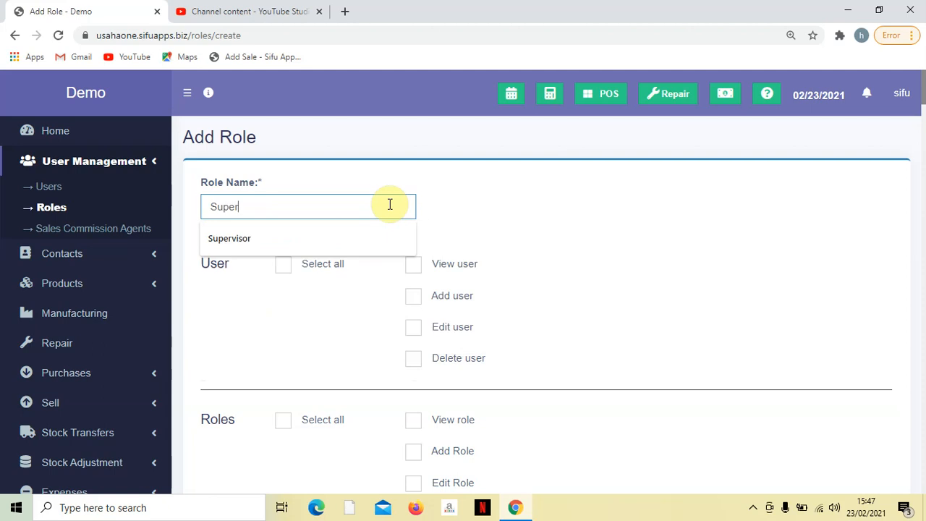
pyautogui.press('Down')
pyautogui.press('Return')
pyautogui.click(497, 201)
pyautogui.scroll(-1, 497, 209)
pyautogui.scroll(1, 491, 216)
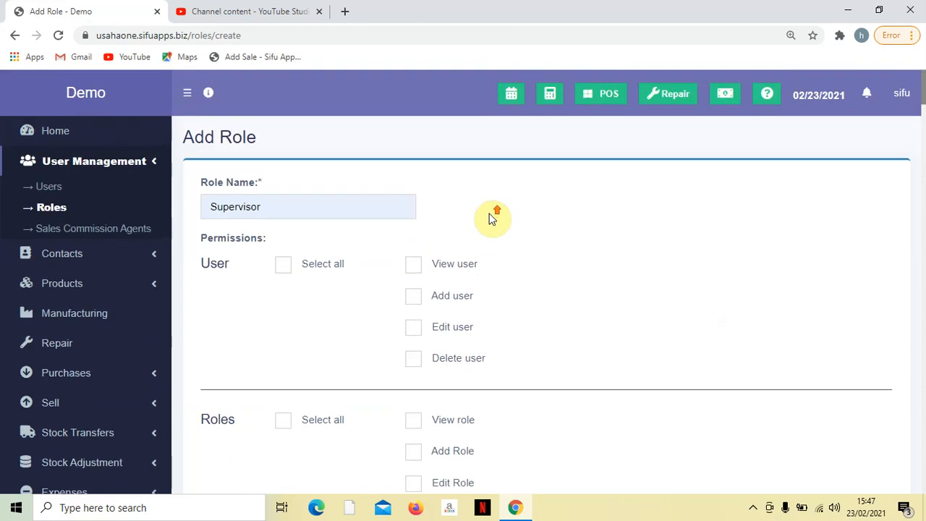
pyautogui.scroll(-1, 387, 270)
pyautogui.scroll(1, 371, 262)
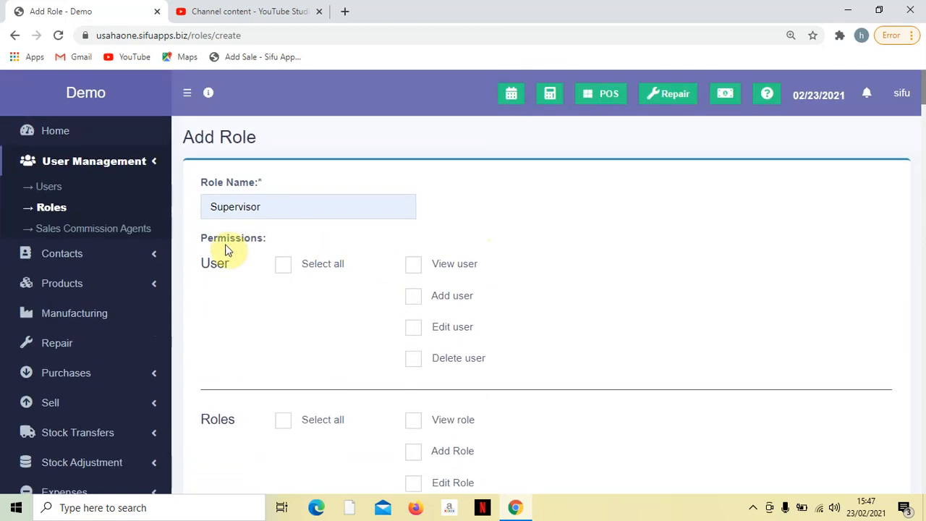
pyautogui.moveTo(201, 240); pyautogui.dragTo(268, 249)
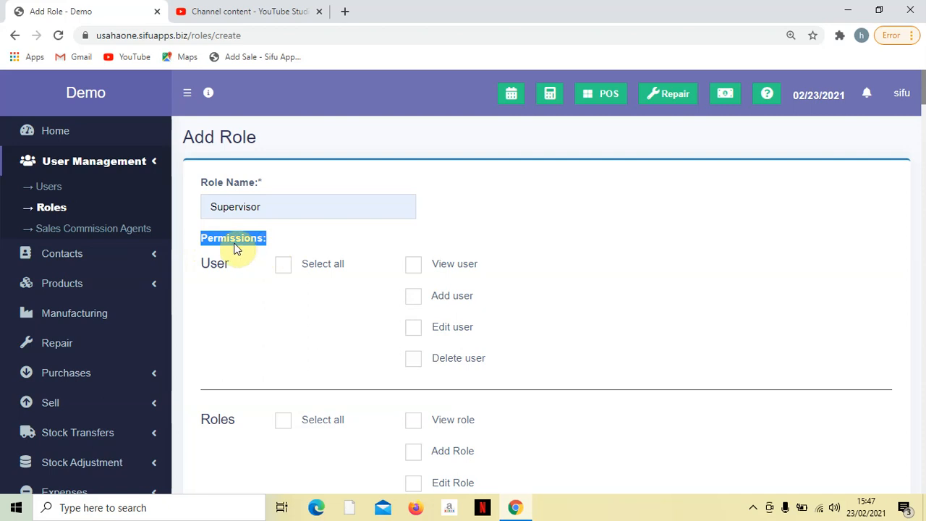
pyautogui.scroll(-2, 343, 258)
pyautogui.scroll(2, 343, 259)
pyautogui.scroll(-1, 482, 316)
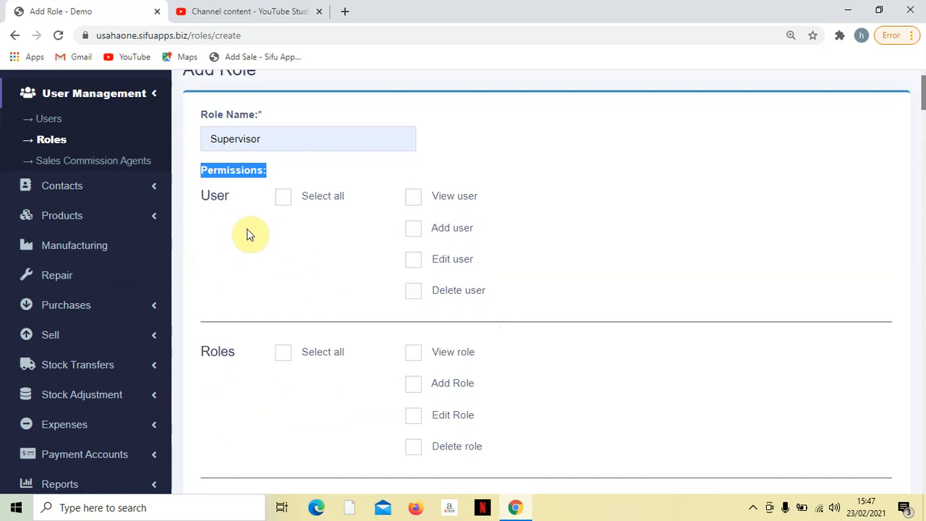
pyautogui.scroll(1, 246, 242)
pyautogui.click(195, 262)
pyautogui.moveTo(195, 263); pyautogui.dragTo(263, 270)
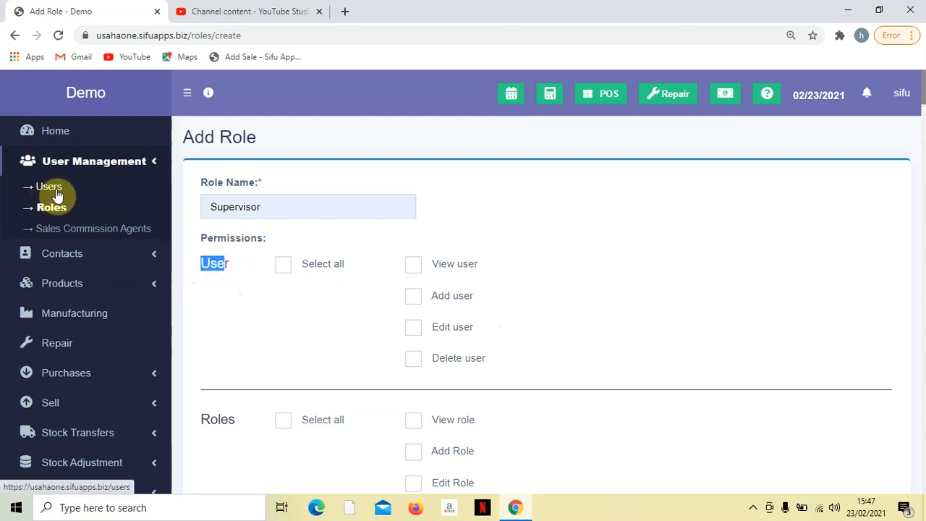
# Grant the role all User permissions except Delete user
pyautogui.click(284, 265)
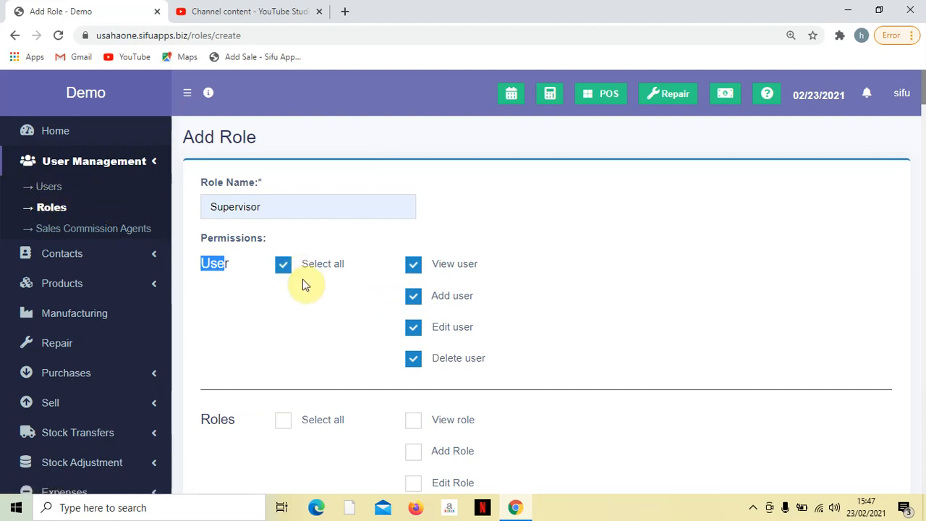
pyautogui.click(285, 273)
pyautogui.click(285, 273)
pyautogui.click(413, 360)
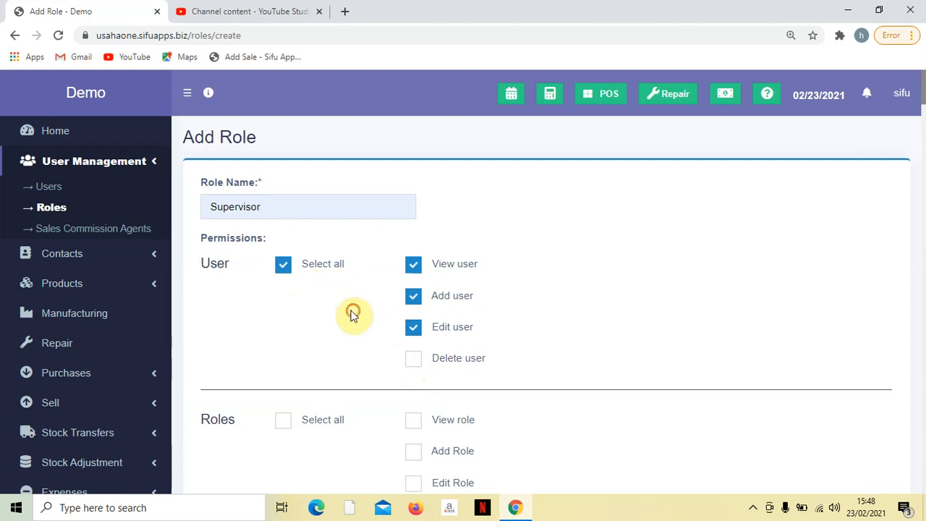
# Try granting the role every Roles permission and clear that selection again
pyautogui.scroll(-2, 348, 311)
pyautogui.scroll(1, 348, 311)
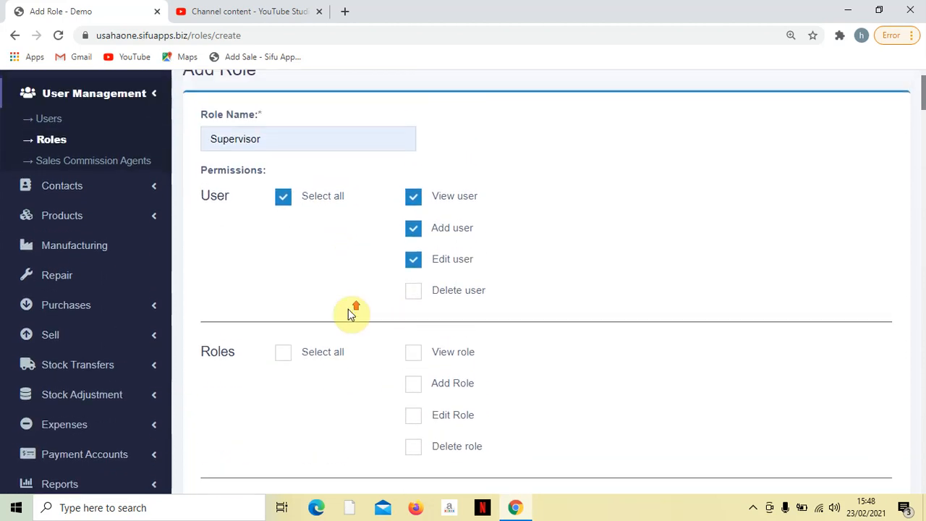
pyautogui.scroll(-2, 253, 362)
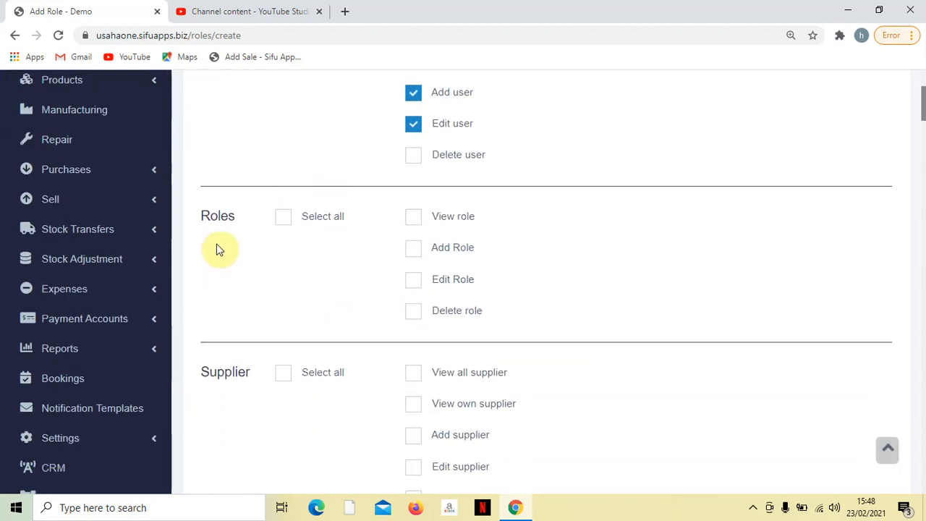
pyautogui.scroll(1, 309, 266)
pyautogui.scroll(3, 310, 266)
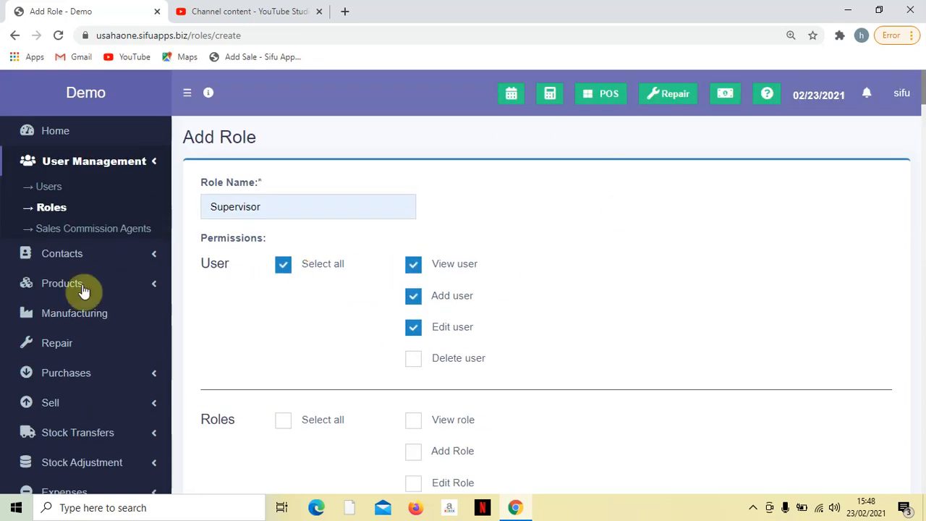
pyautogui.scroll(-2, 636, 351)
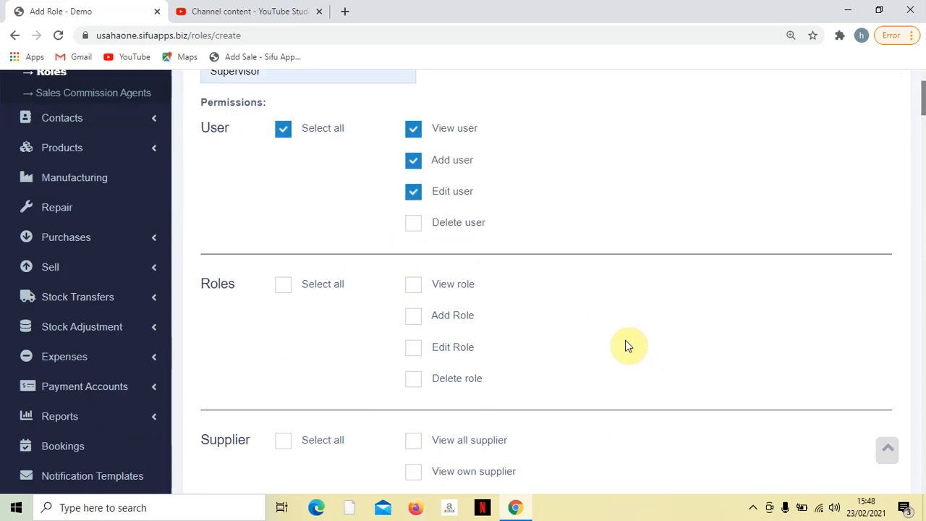
pyautogui.click(283, 285)
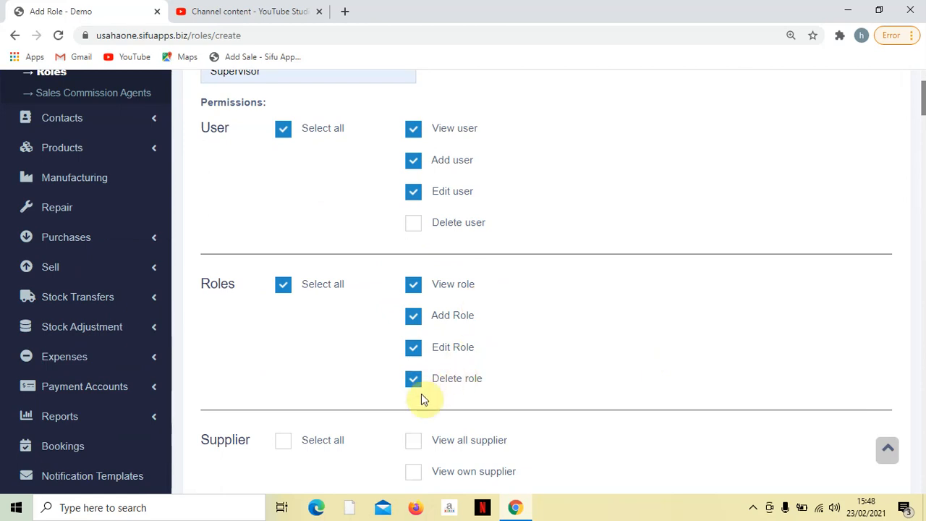
pyautogui.scroll(1, 353, 354)
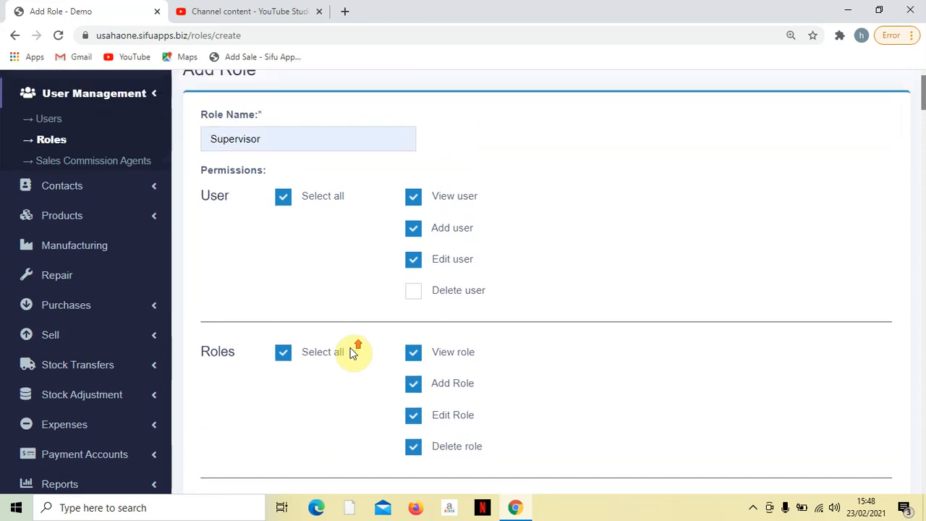
pyautogui.click(282, 353)
pyautogui.scroll(-2, 325, 355)
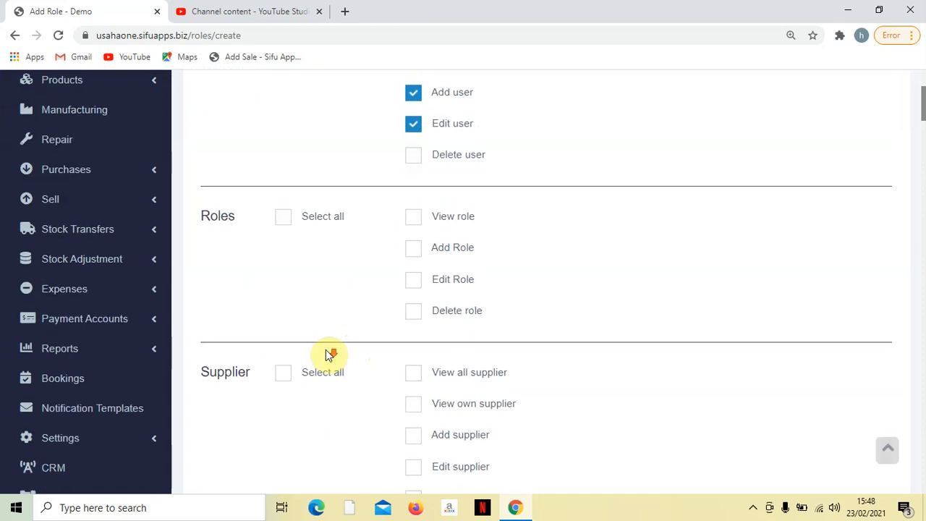
# Review the User, Roles and Supplier permission groups against the entries of the site's navigation
pyautogui.scroll(1, 331, 356)
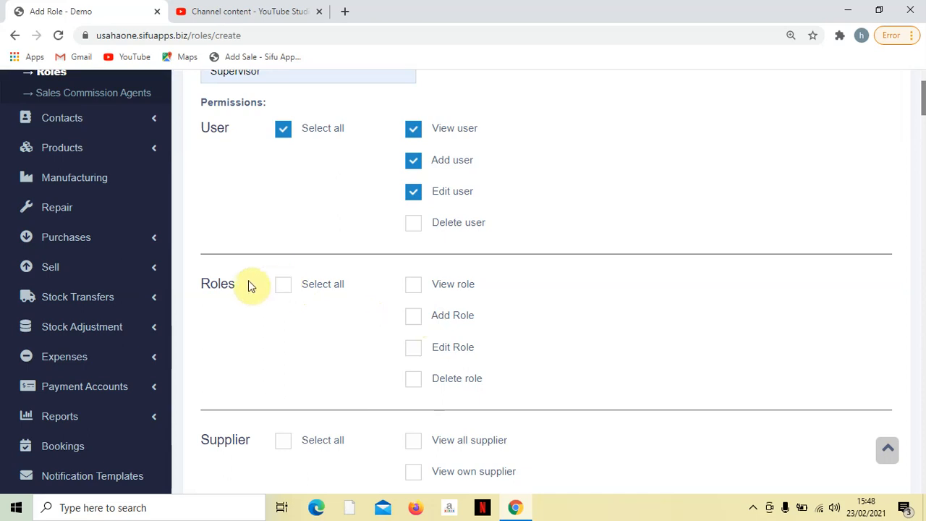
pyautogui.scroll(1, 268, 273)
pyautogui.scroll(-6, 306, 306)
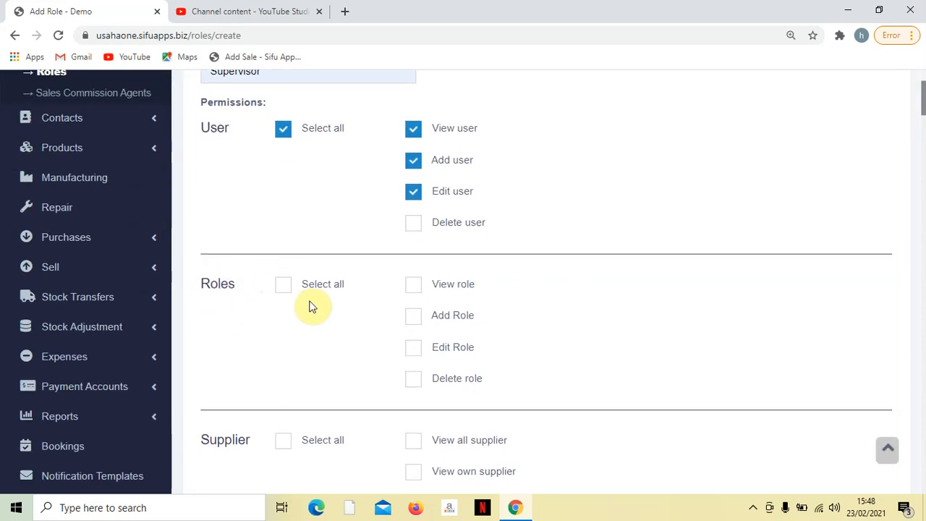
pyautogui.scroll(4, 310, 306)
pyautogui.scroll(1, 309, 306)
pyautogui.scroll(-4, 310, 306)
pyautogui.scroll(2, 308, 306)
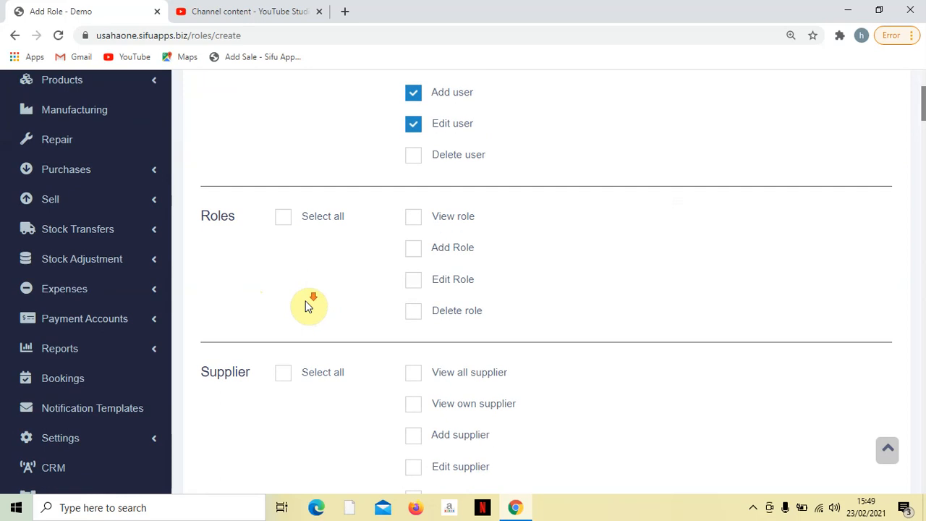
pyautogui.scroll(-2, 306, 306)
pyautogui.scroll(3, 475, 335)
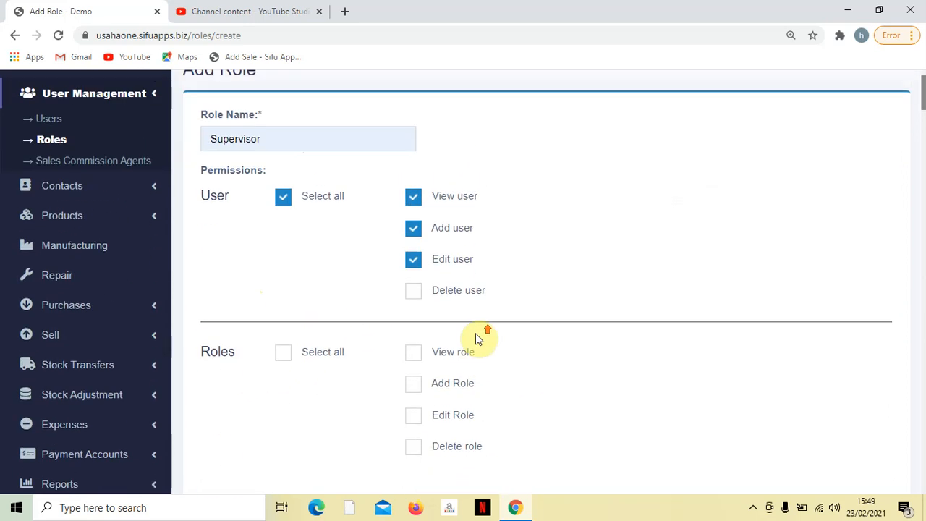
pyautogui.scroll(-2, 434, 359)
pyautogui.scroll(4, 120, 306)
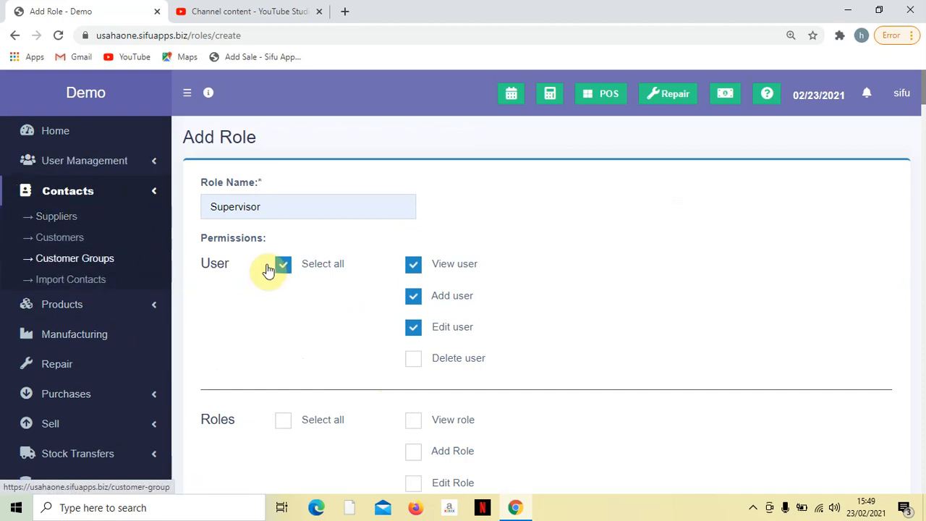
pyautogui.scroll(-3, 155, 275)
pyautogui.click(283, 374)
pyautogui.scroll(-2, 542, 393)
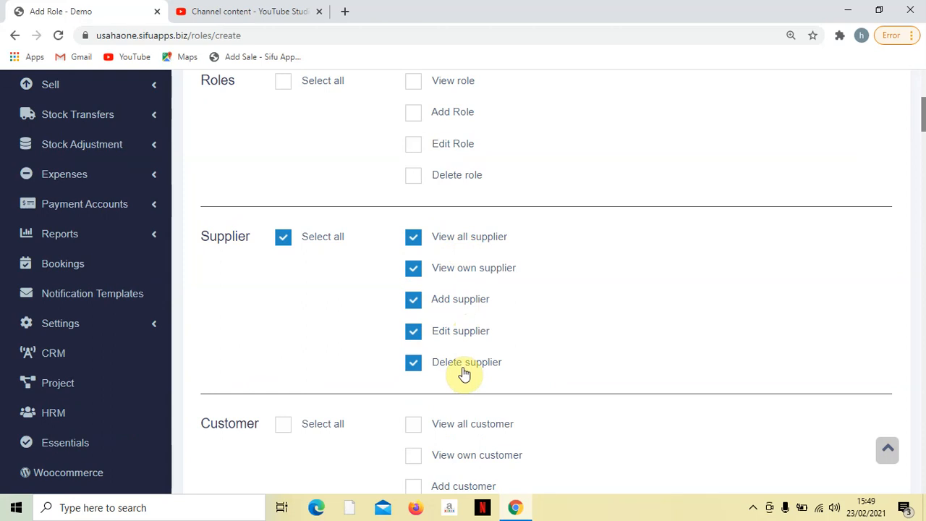
pyautogui.click(282, 245)
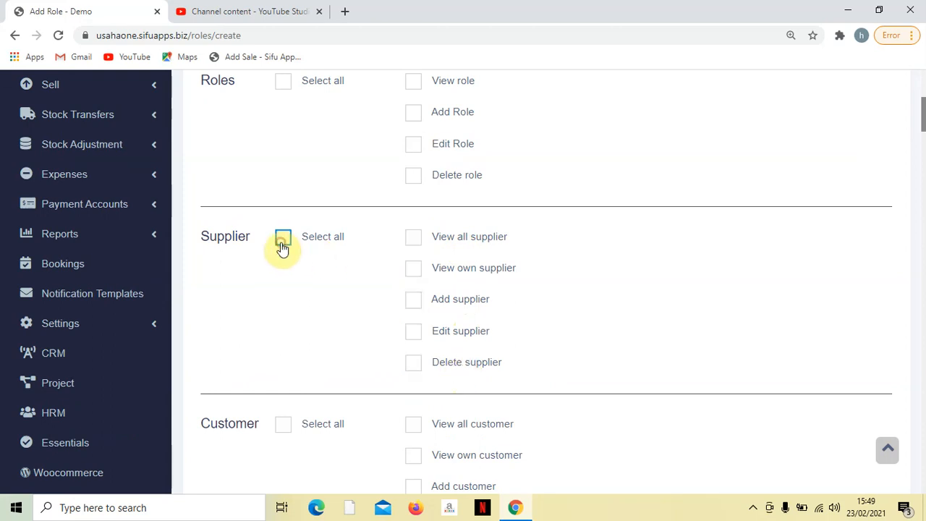
pyautogui.click(414, 272)
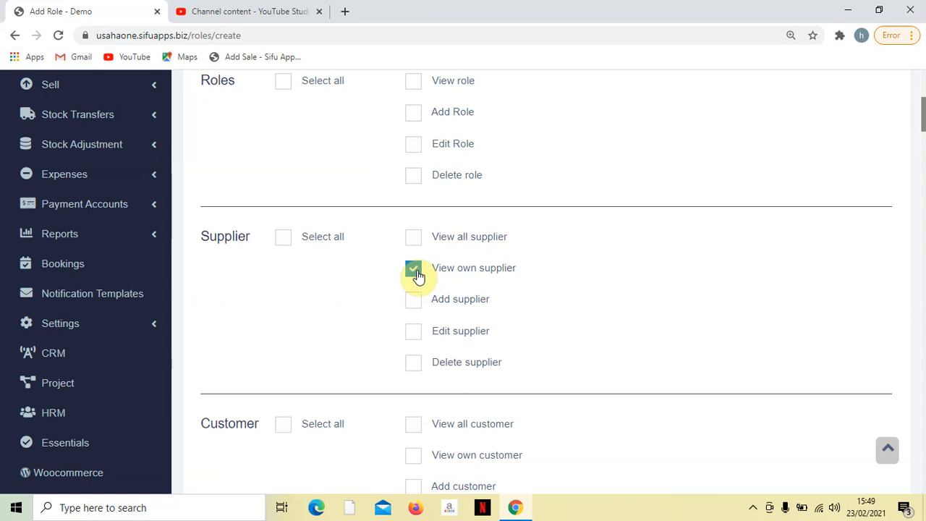
pyautogui.click(416, 272)
# Grant the role all Supplier permissions except Delete supplier
pyautogui.click(286, 244)
pyautogui.click(415, 363)
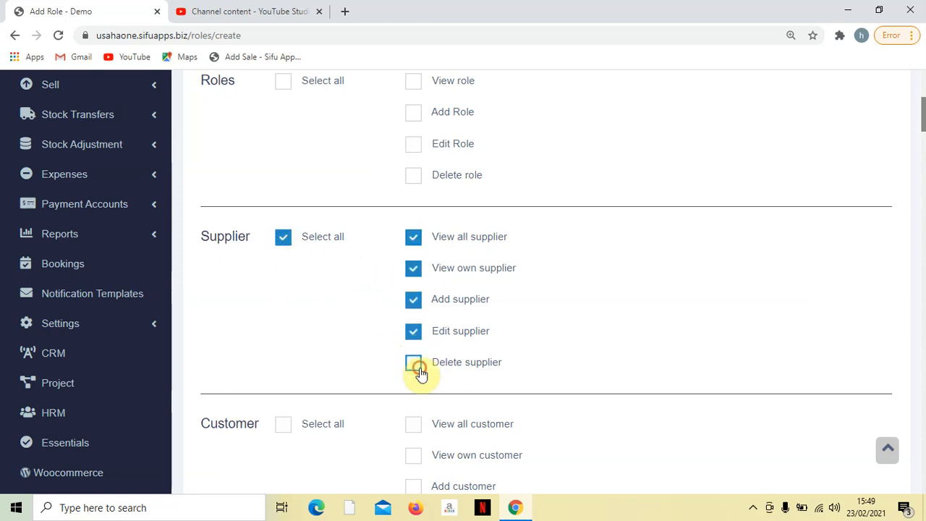
# Grant the role all Customer permissions except Delete customer
pyautogui.scroll(-4, 422, 373)
pyautogui.scroll(3, 421, 372)
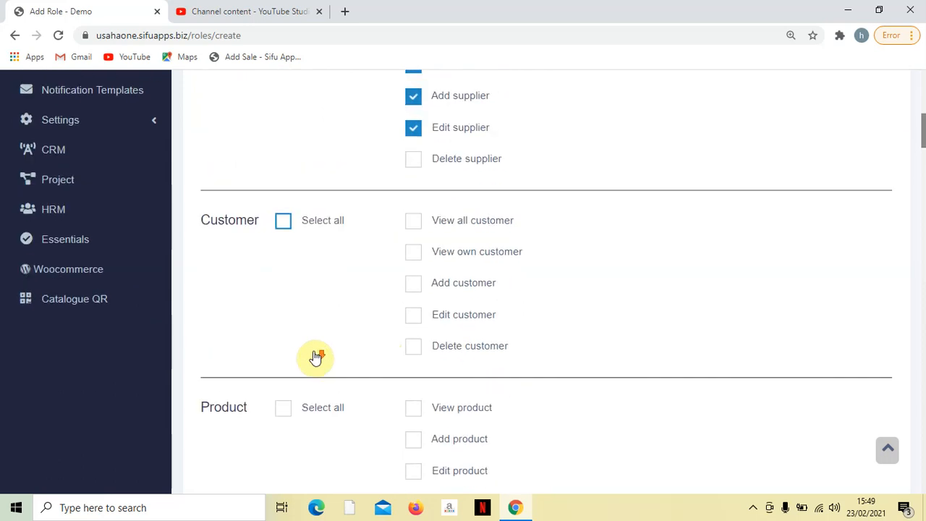
pyautogui.scroll(-2, 319, 355)
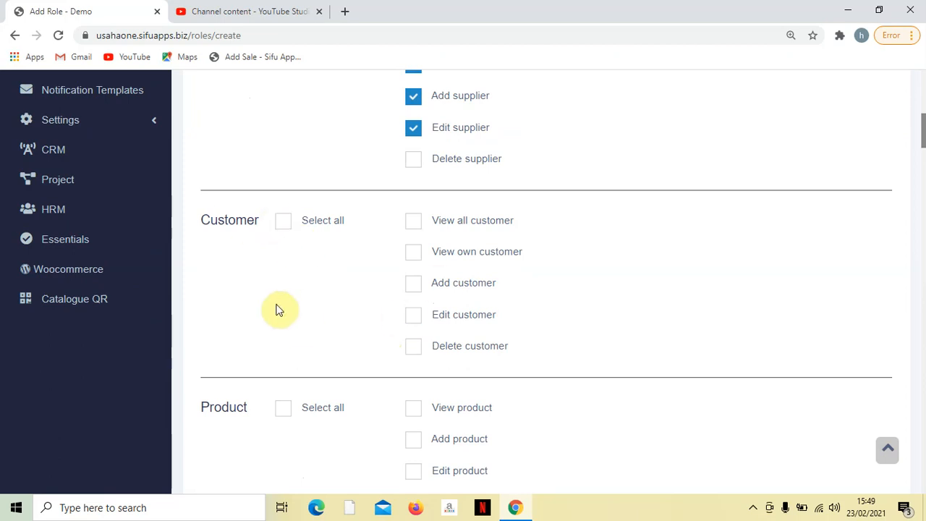
pyautogui.scroll(7, 279, 280)
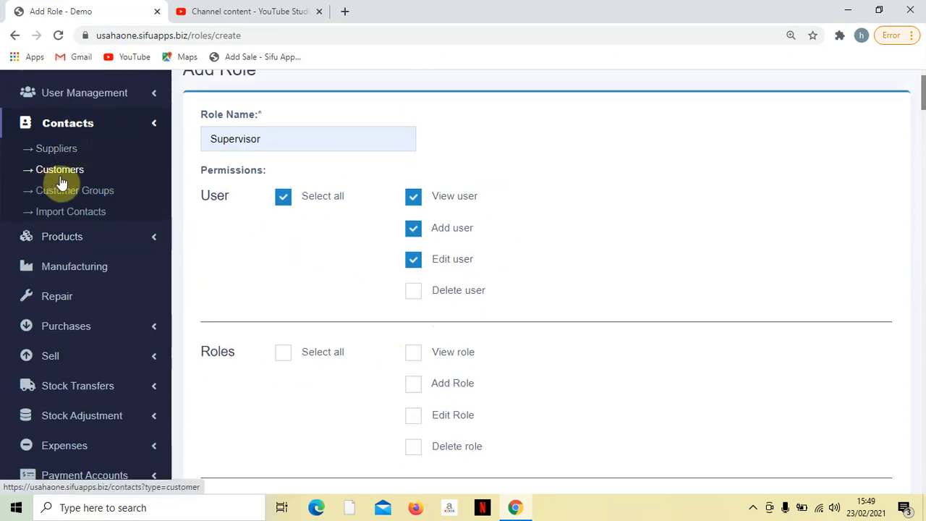
pyautogui.scroll(-6, 326, 243)
pyautogui.scroll(-1, 325, 243)
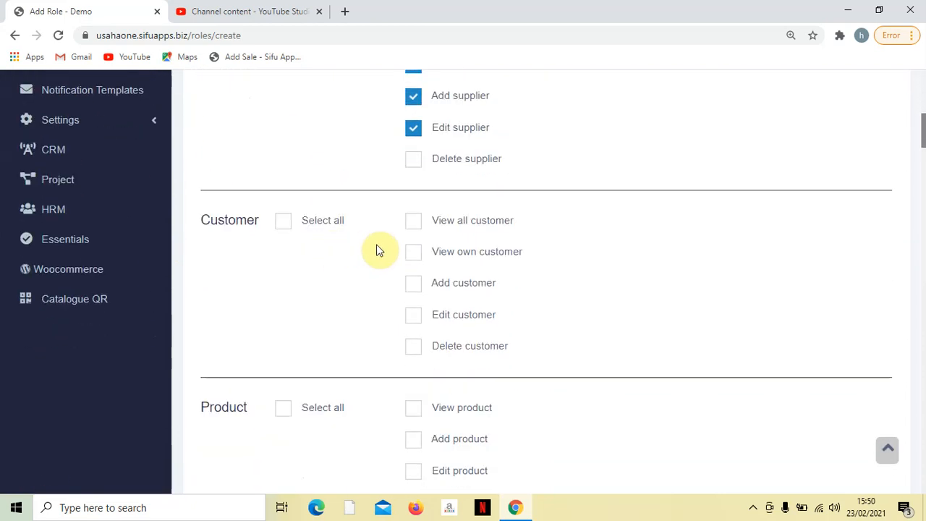
pyautogui.click(283, 226)
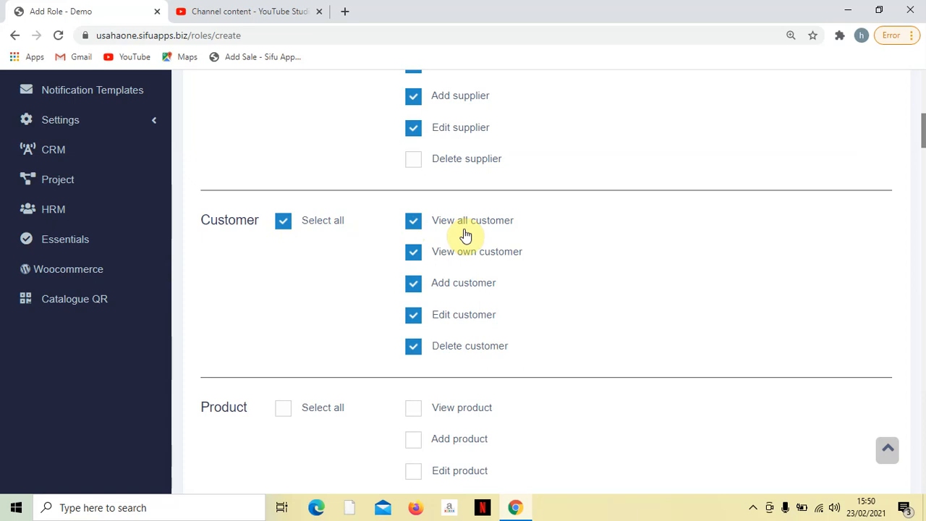
pyautogui.click(414, 349)
pyautogui.scroll(-4, 415, 351)
pyautogui.scroll(2, 340, 339)
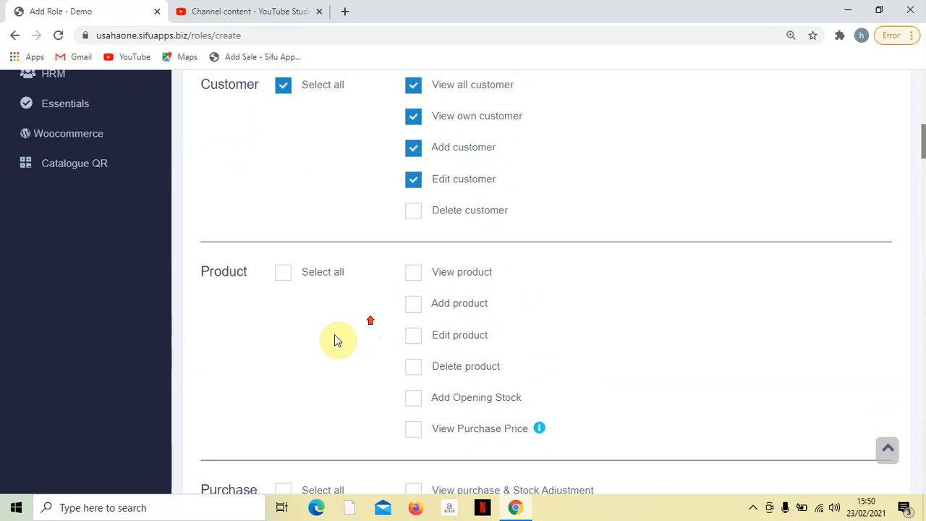
# Grant the role all Product permissions except View Purchase Price, checking them against the Products entries of the site's navigation
pyautogui.scroll(2, 273, 285)
pyautogui.scroll(6, 187, 366)
pyautogui.click(78, 182)
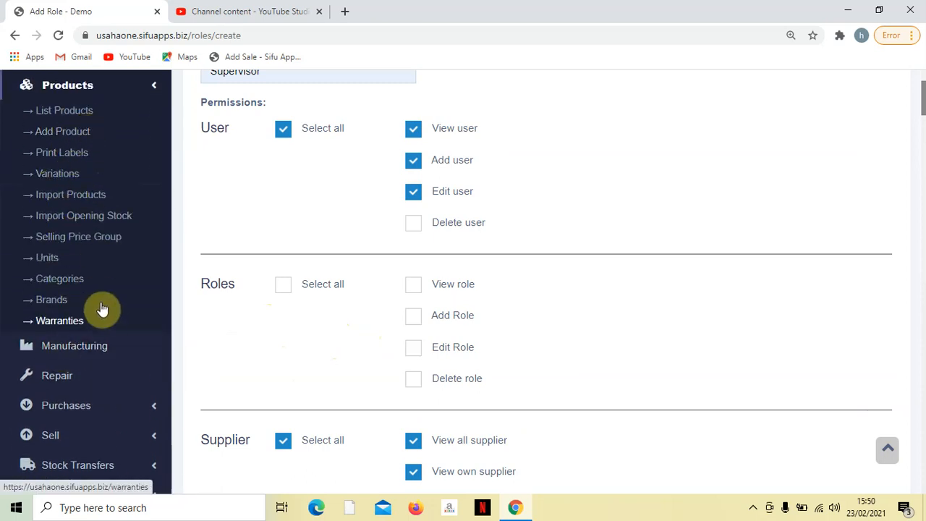
pyautogui.scroll(-7, 388, 337)
pyautogui.scroll(-2, 345, 366)
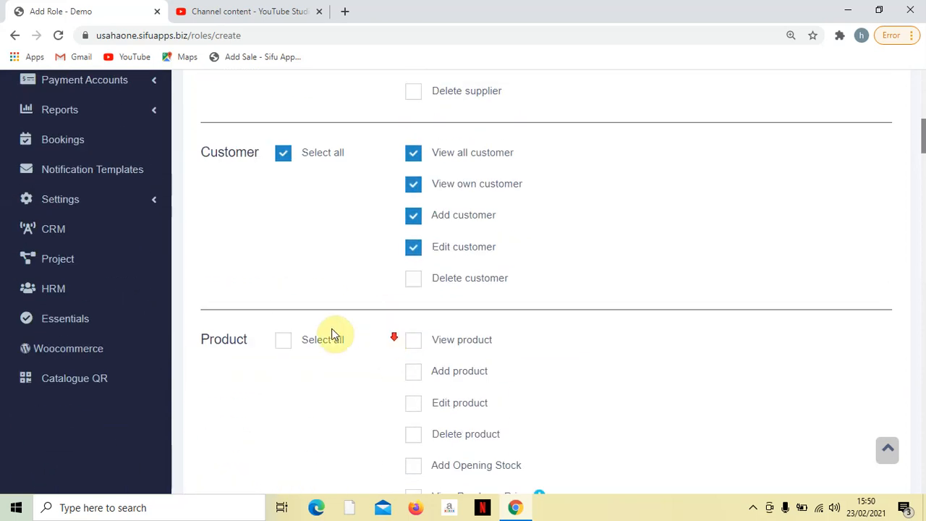
pyautogui.click(282, 206)
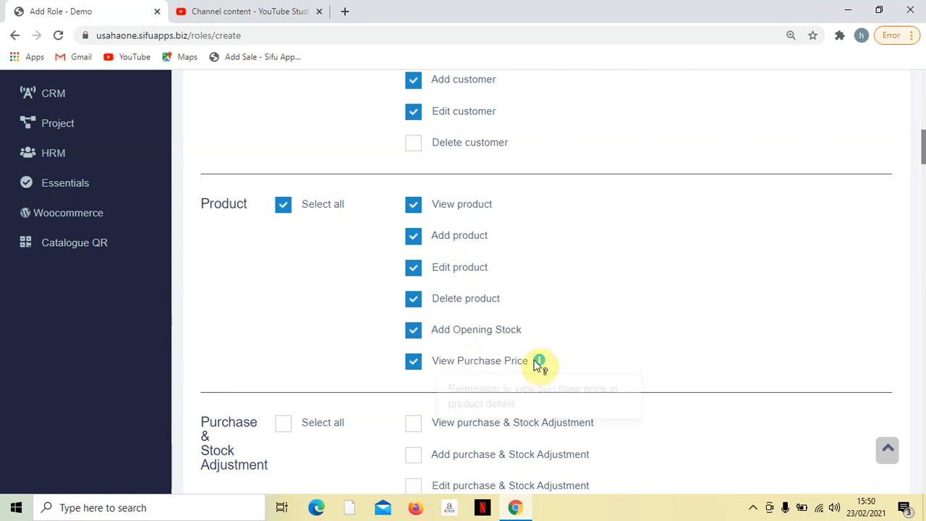
pyautogui.moveTo(540, 364)
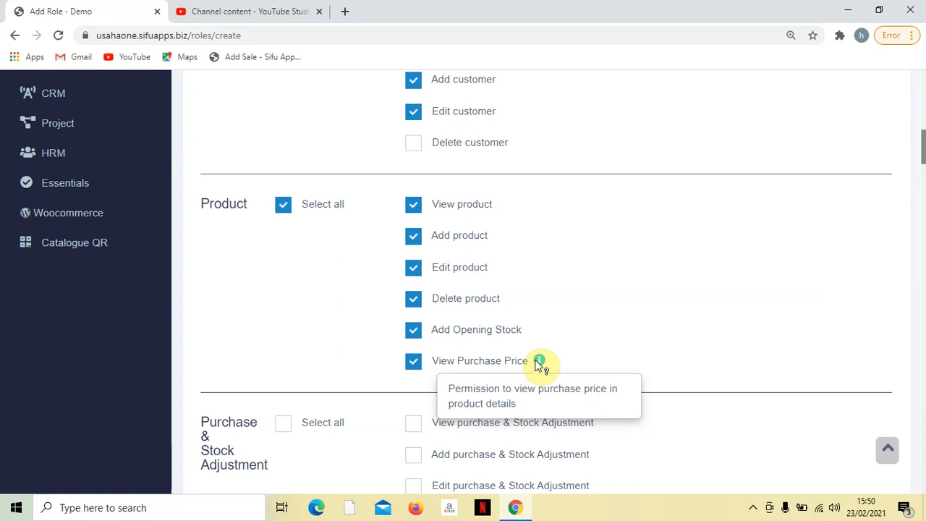
pyautogui.click(414, 367)
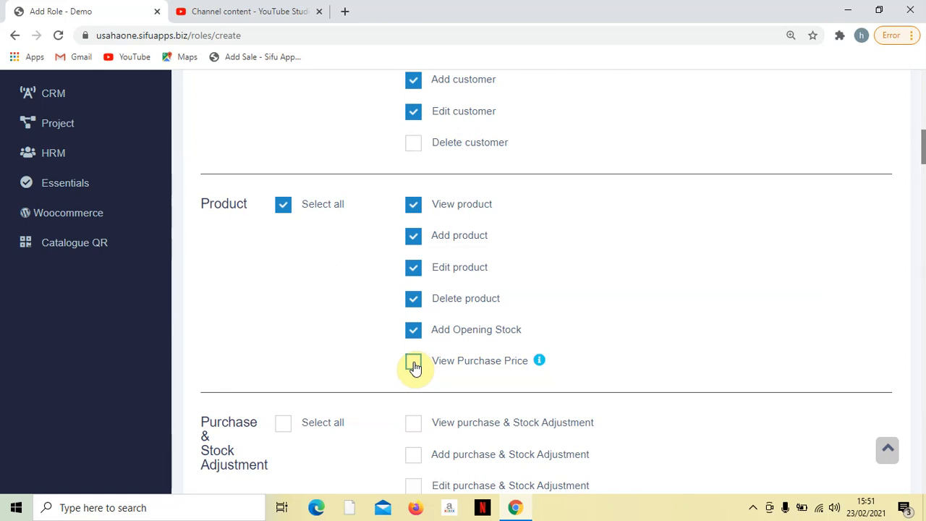
# Review the Purchase & Stock Adjustment permission group against the Purchases and Stock Adjustment entries of the site's navigation
pyautogui.scroll(-2, 413, 367)
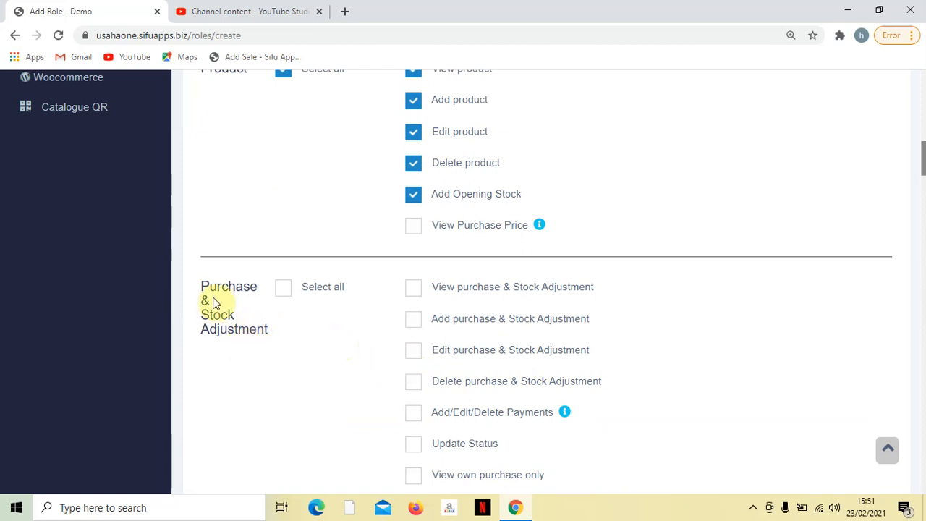
pyautogui.scroll(8, 255, 350)
pyautogui.scroll(1, 255, 350)
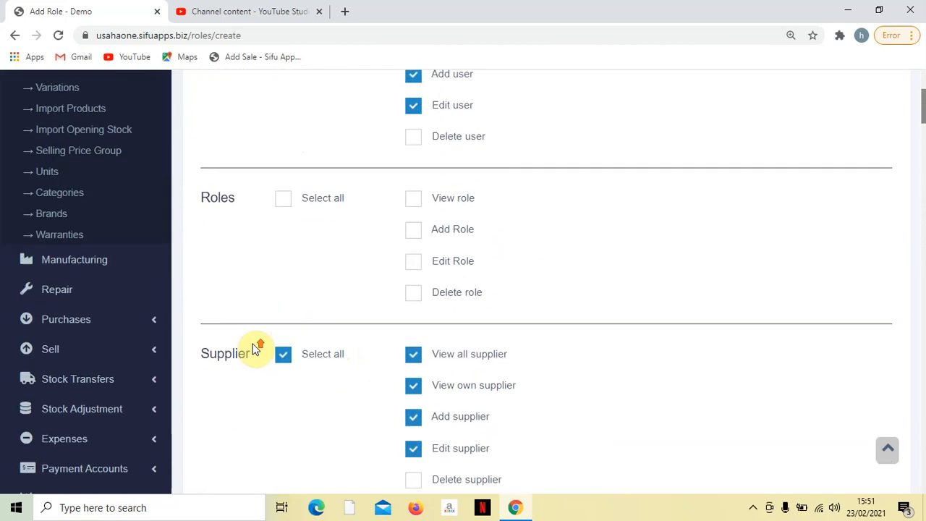
pyautogui.click(120, 343)
pyautogui.scroll(-1, 138, 322)
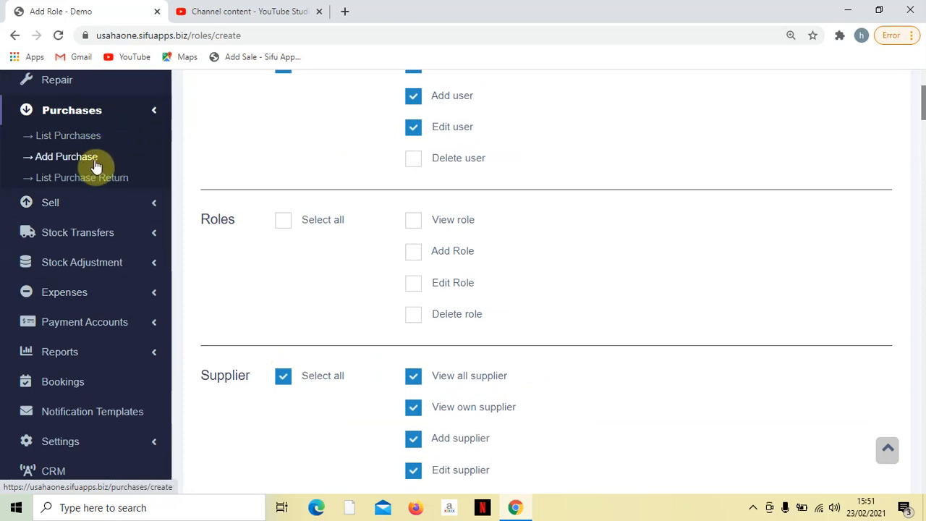
pyautogui.click(94, 262)
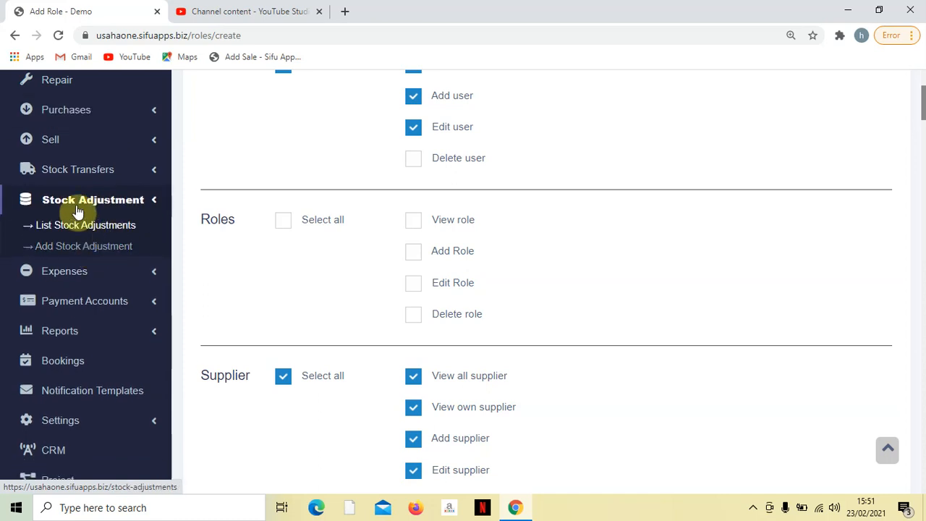
pyautogui.scroll(-8, 258, 250)
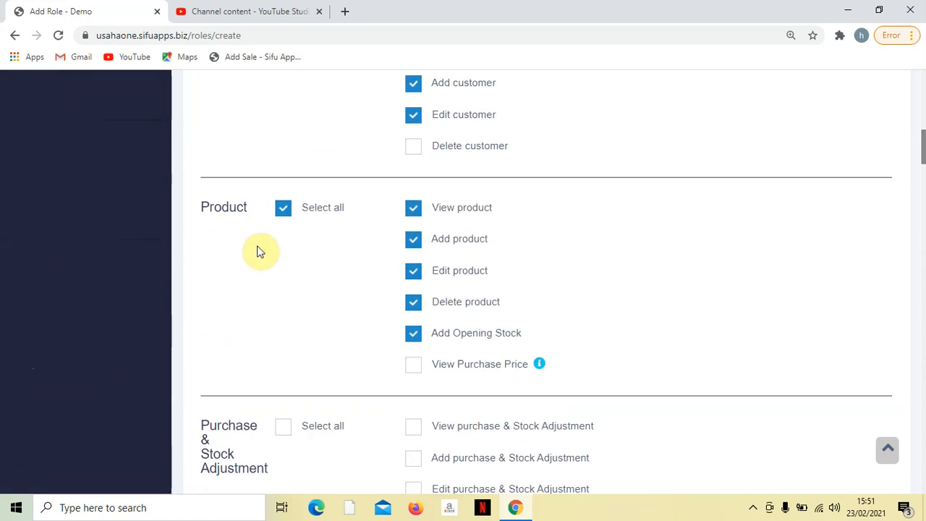
pyautogui.scroll(-2, 258, 251)
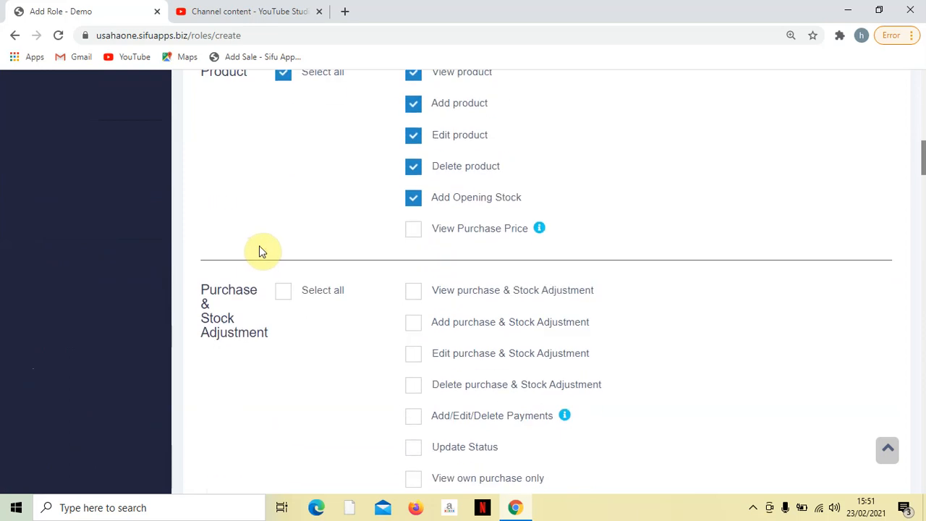
pyautogui.scroll(-2, 329, 316)
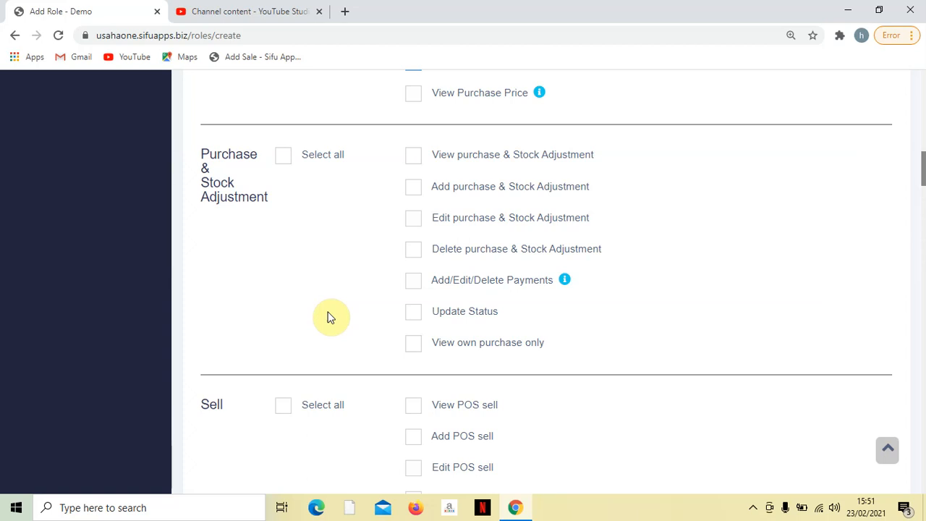
# Try granting the role every Purchase & Stock Adjustment permission, read the payments permission's explanation, and clear that selection again
pyautogui.click(283, 156)
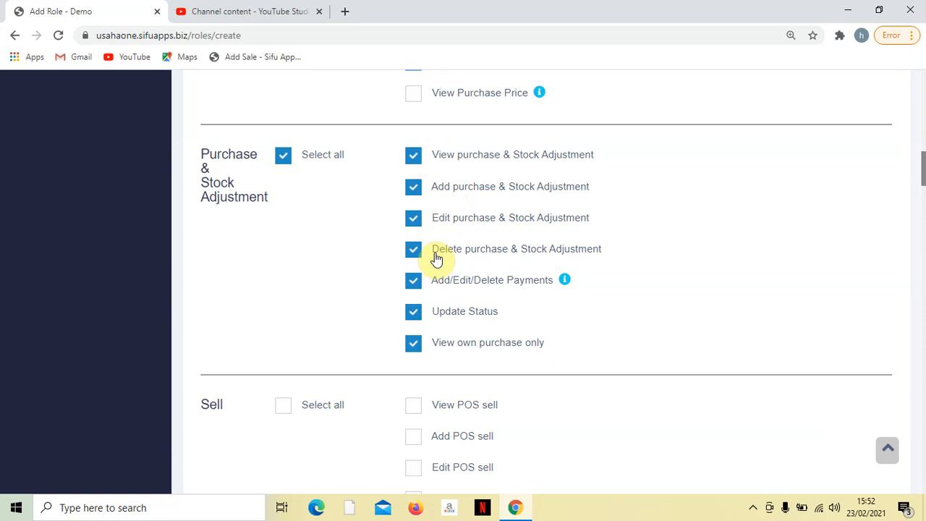
pyautogui.scroll(-1, 438, 259)
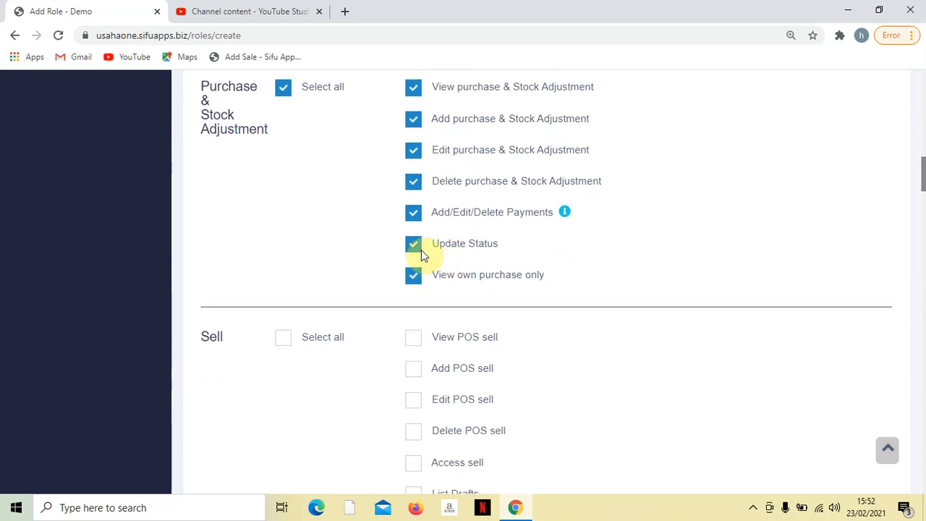
pyautogui.scroll(2, 426, 304)
pyautogui.moveTo(565, 351)
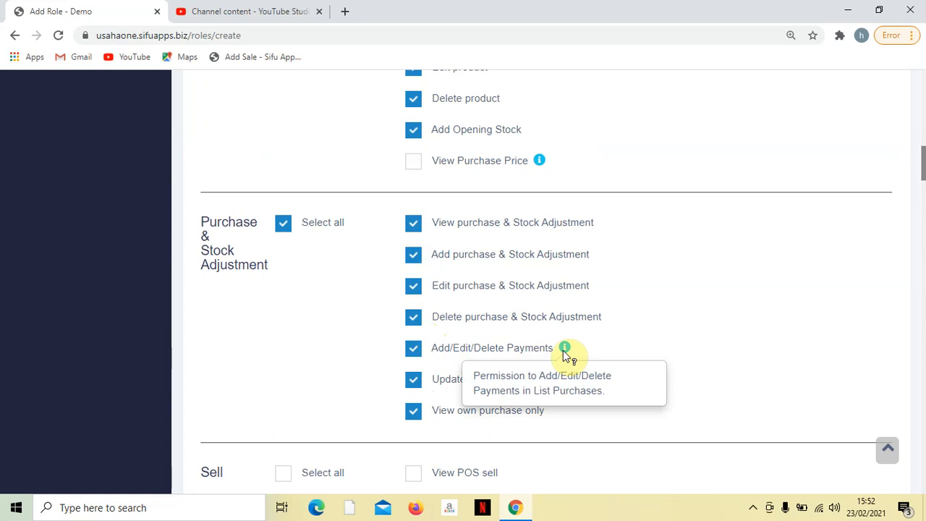
pyautogui.scroll(-2, 594, 333)
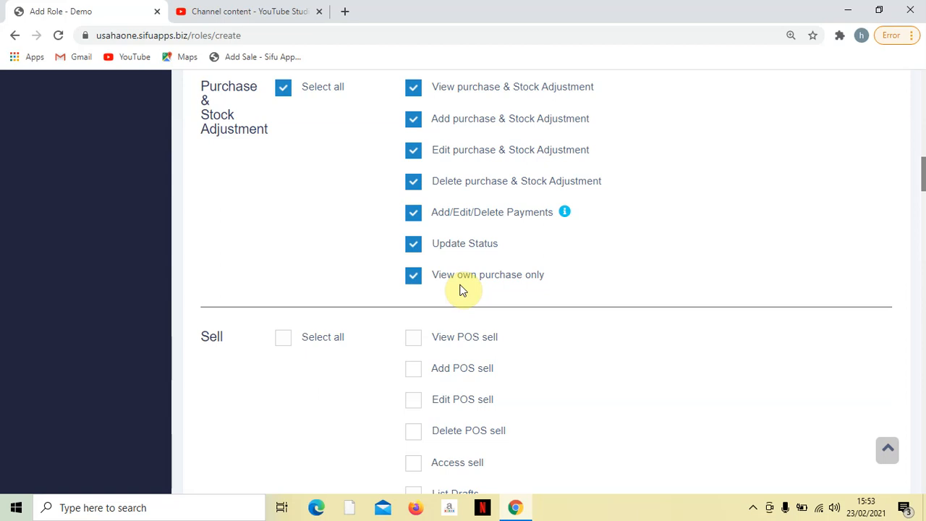
pyautogui.scroll(1, 254, 174)
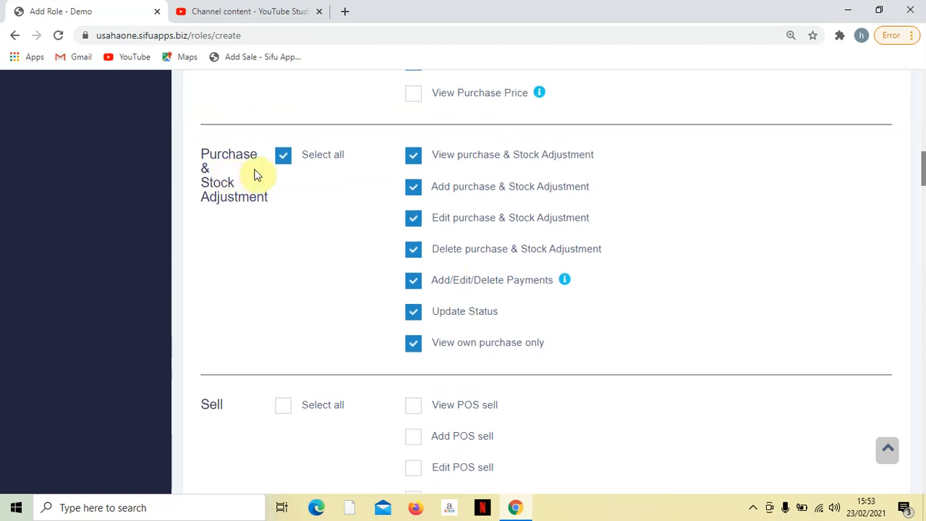
pyautogui.click(283, 147)
# Try granting the role every Sell permission, compare the group with the Sell navigation entries, and clear that selection again
pyautogui.scroll(-5, 288, 222)
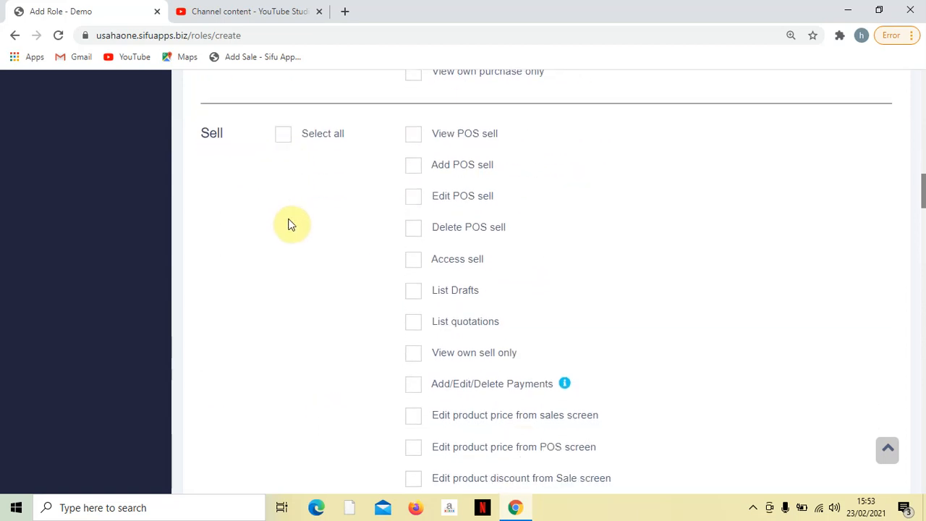
pyautogui.scroll(-2, 293, 223)
pyautogui.scroll(5, 291, 223)
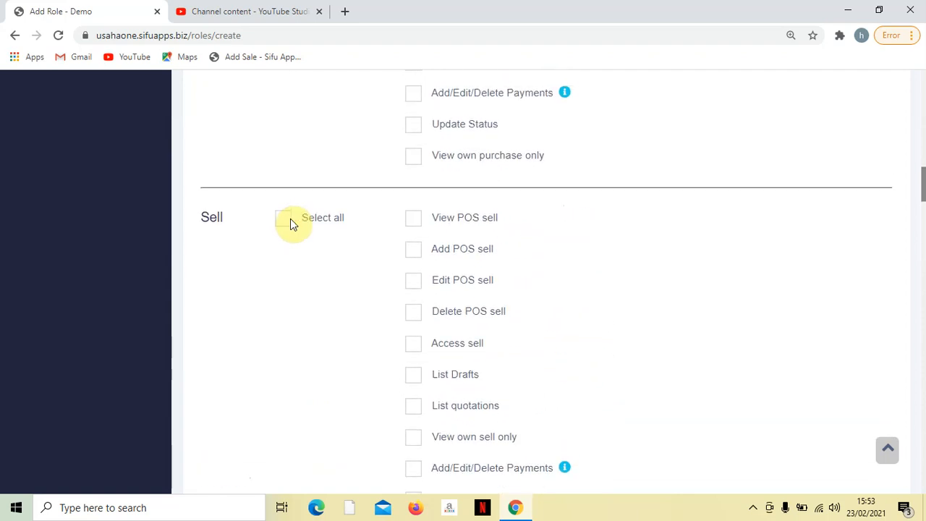
pyautogui.click(286, 273)
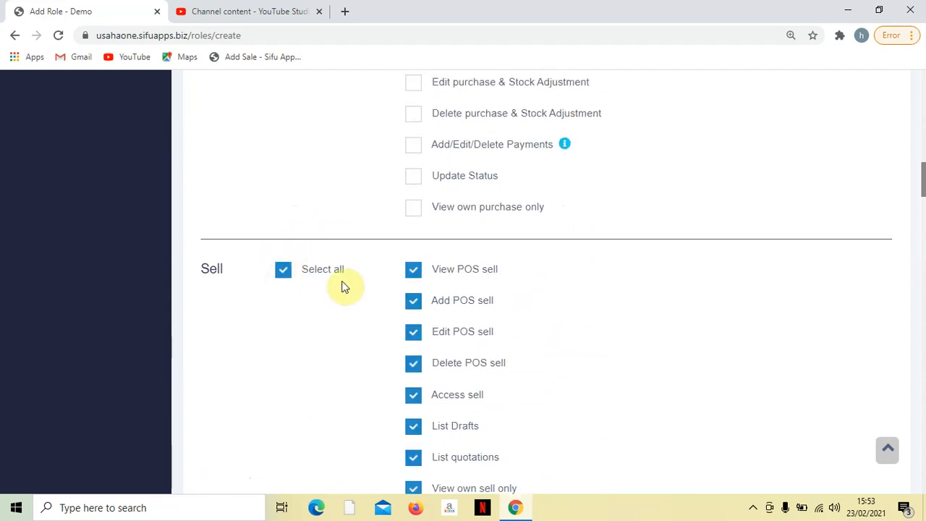
pyautogui.scroll(7, 290, 273)
pyautogui.scroll(7, 112, 261)
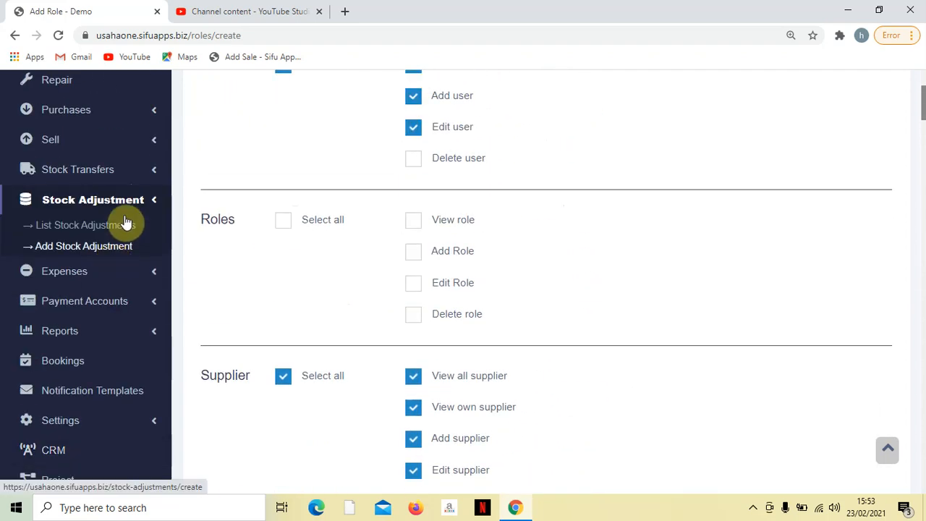
pyautogui.click(103, 150)
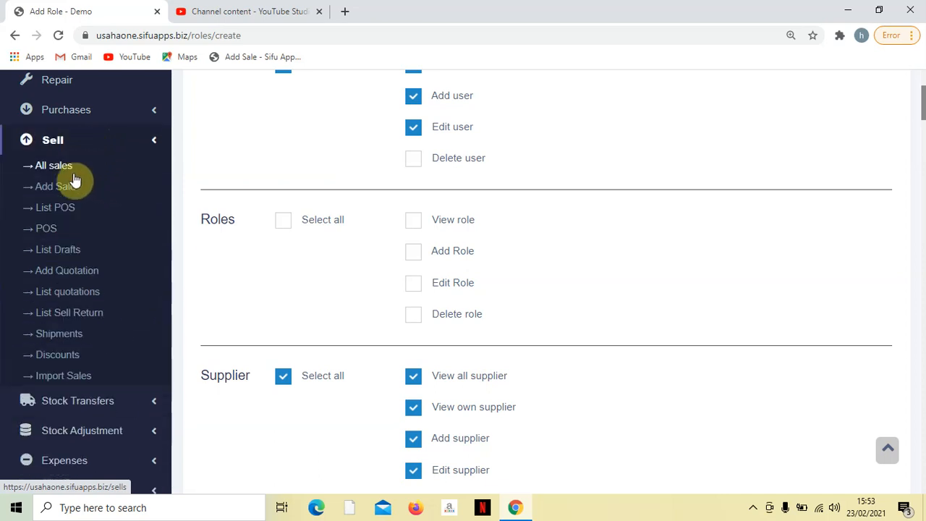
pyautogui.scroll(-10, 279, 325)
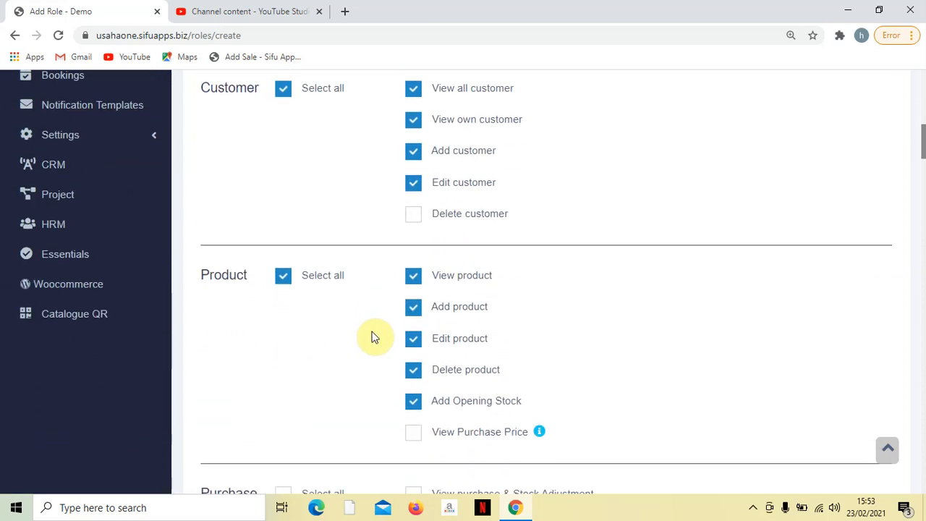
pyautogui.scroll(-6, 304, 275)
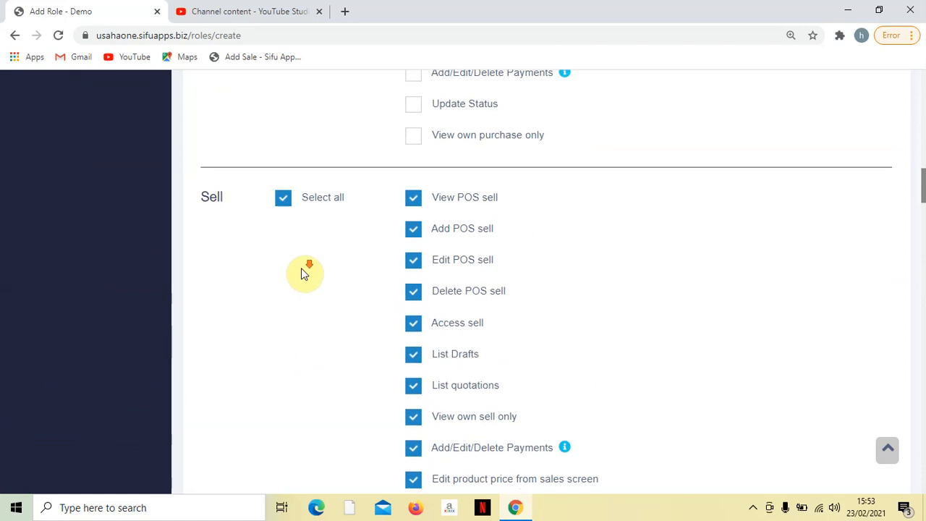
pyautogui.scroll(1, 301, 268)
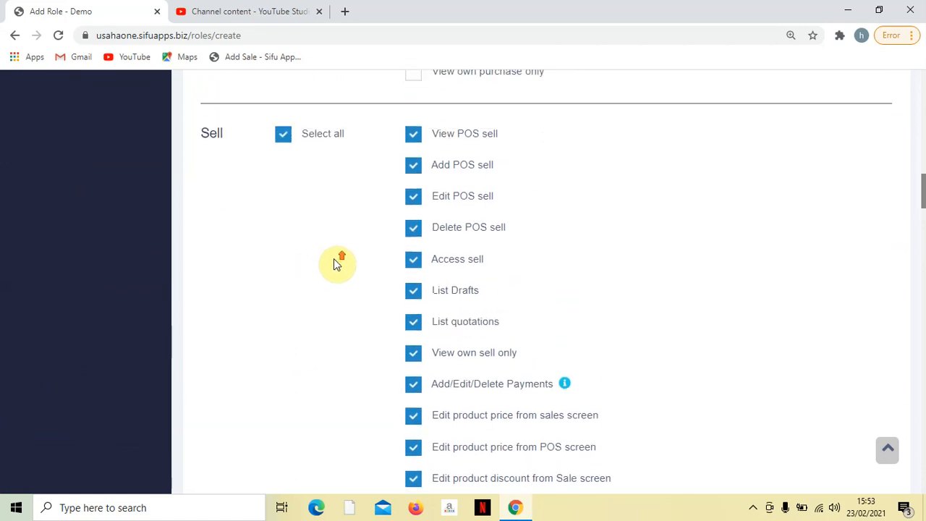
pyautogui.click(283, 137)
# Grant the role the View, Add, Edit and Delete POS sell permissions
pyautogui.click(409, 139)
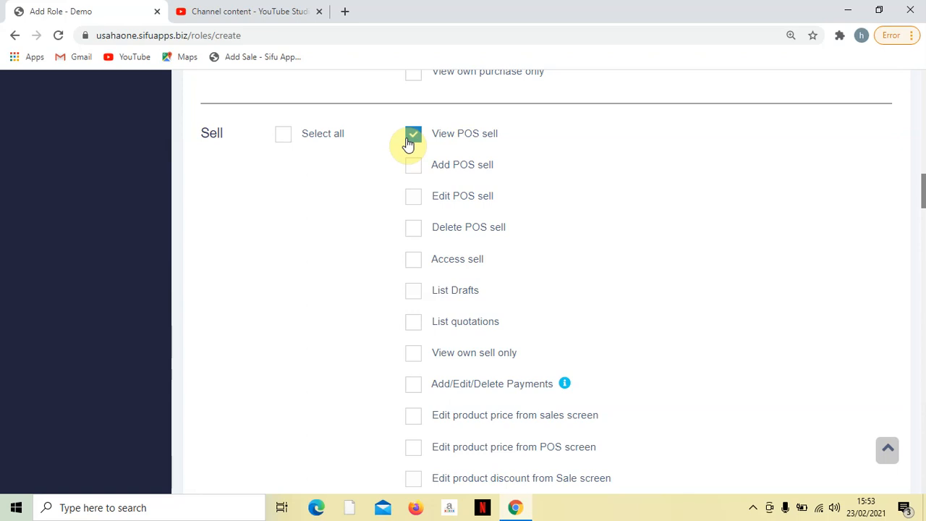
pyautogui.click(411, 170)
pyautogui.click(417, 204)
pyautogui.click(416, 233)
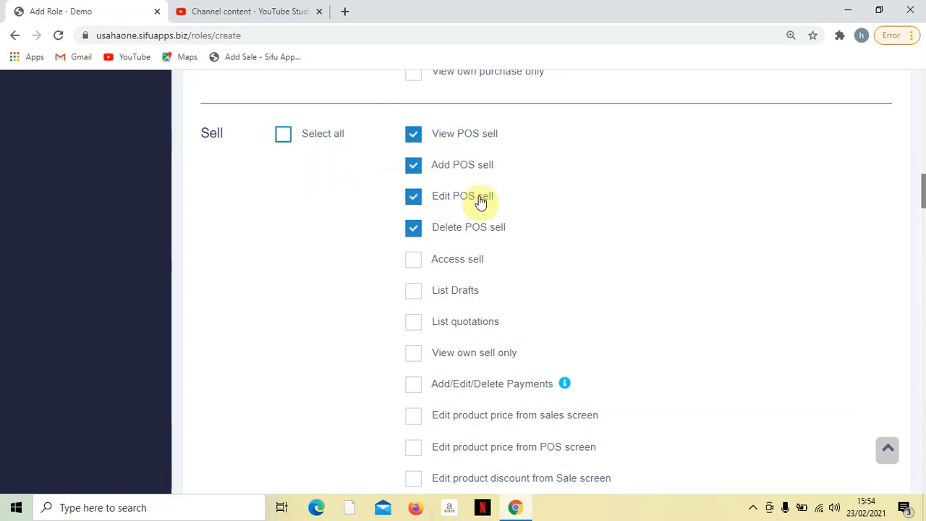
# Grant the role the Access sell, List Drafts and List quotations permissions in the Sell group
pyautogui.scroll(-1, 416, 141)
pyautogui.scroll(-1, 457, 188)
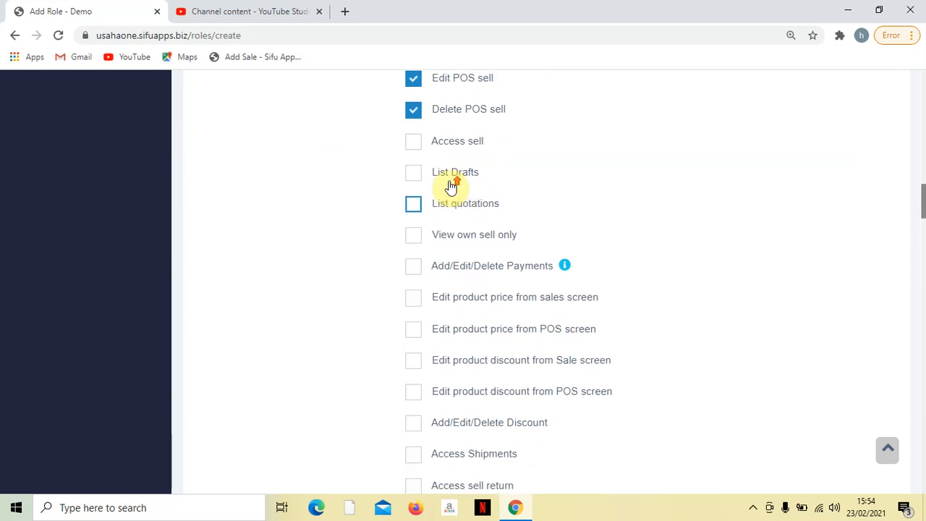
pyautogui.scroll(2, 412, 268)
pyautogui.click(412, 262)
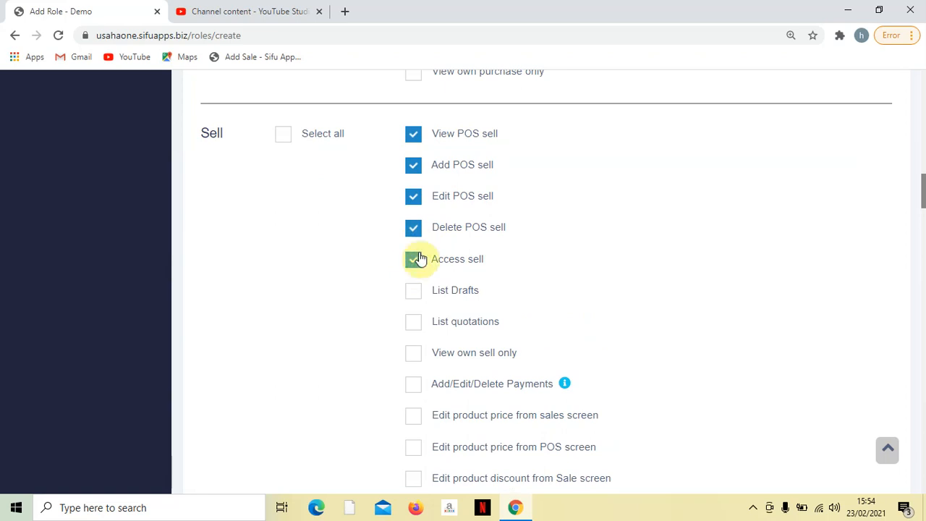
pyautogui.click(414, 297)
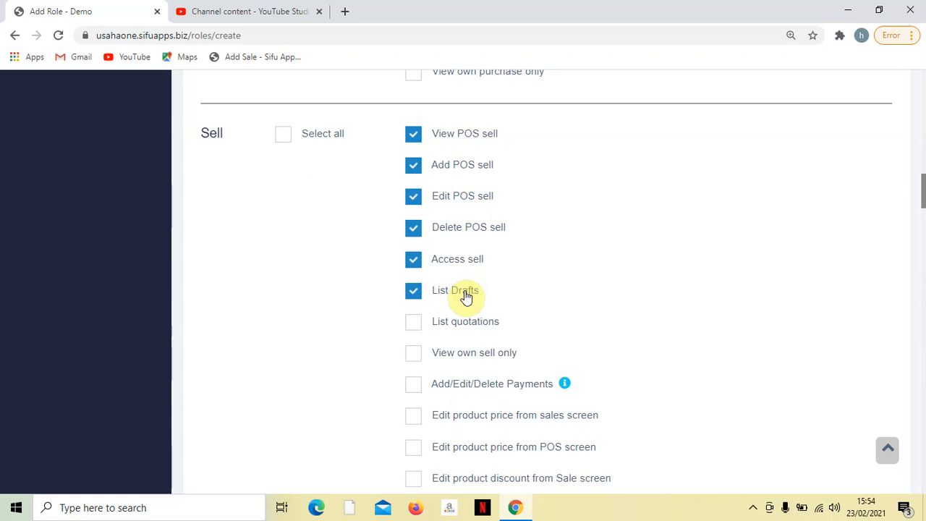
pyautogui.click(414, 330)
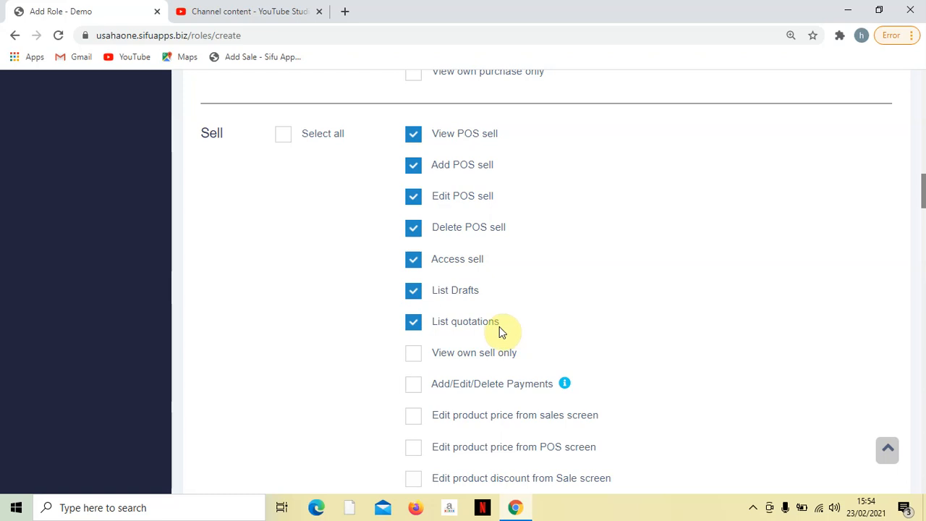
# Grant the role the Add/Edit/Delete Payments permission in the Sell group after checking its explanation
pyautogui.scroll(-2, 499, 326)
pyautogui.scroll(1, 494, 321)
pyautogui.scroll(-1, 482, 308)
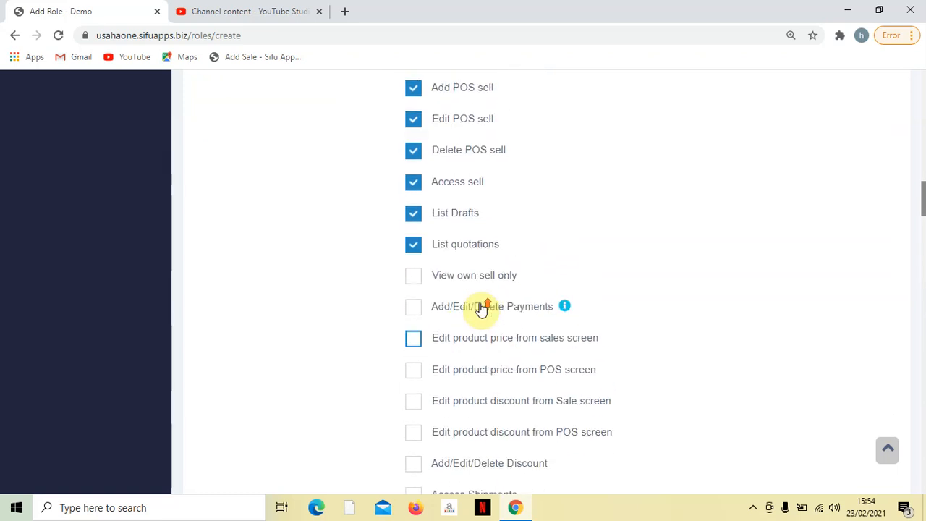
pyautogui.scroll(2, 480, 308)
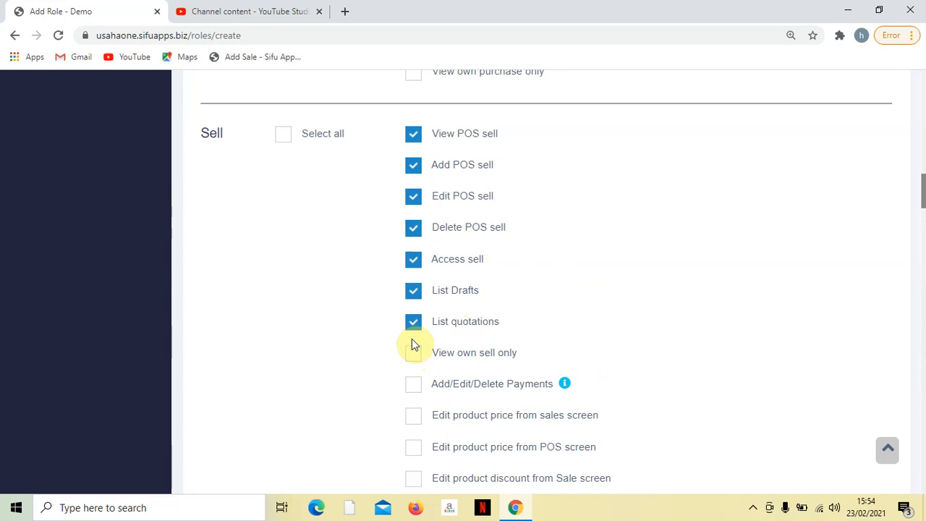
pyautogui.moveTo(567, 385)
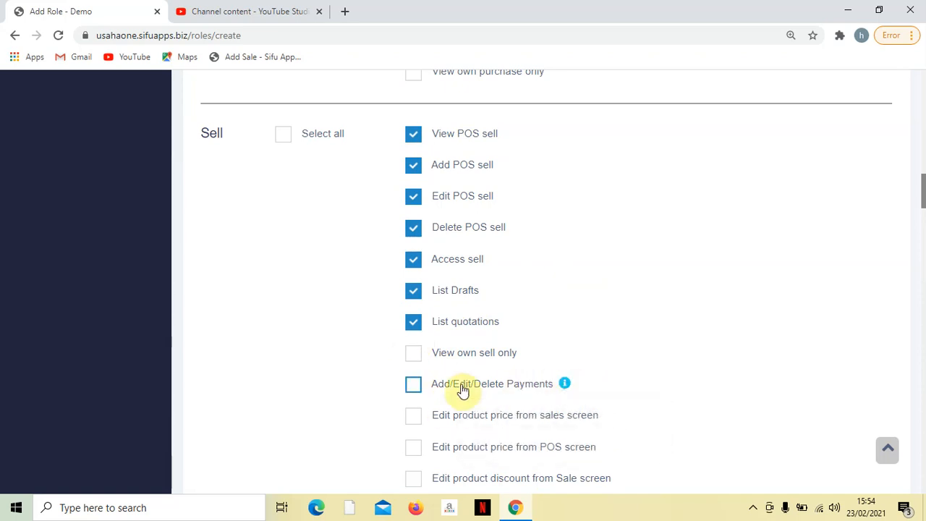
pyautogui.click(414, 385)
pyautogui.scroll(-1, 422, 389)
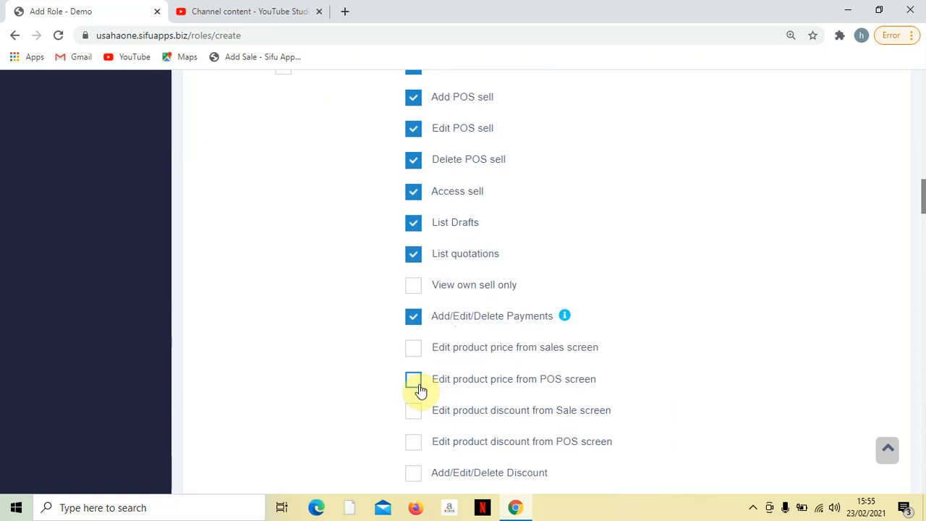
# Grant the role the View own sell only permission and the Edit product price permissions for the sales and POS screens
pyautogui.click(414, 286)
pyautogui.scroll(-1, 489, 323)
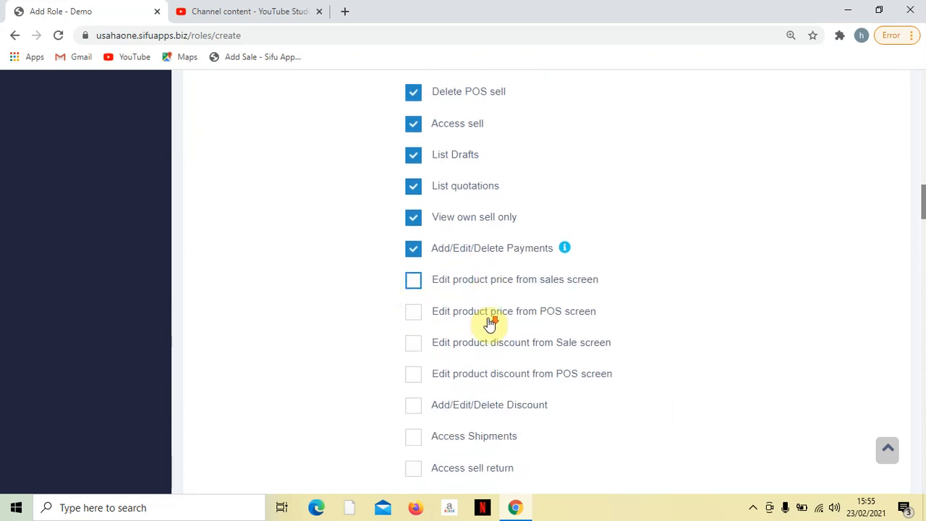
pyautogui.click(510, 283)
pyautogui.scroll(-1, 512, 285)
pyautogui.click(485, 247)
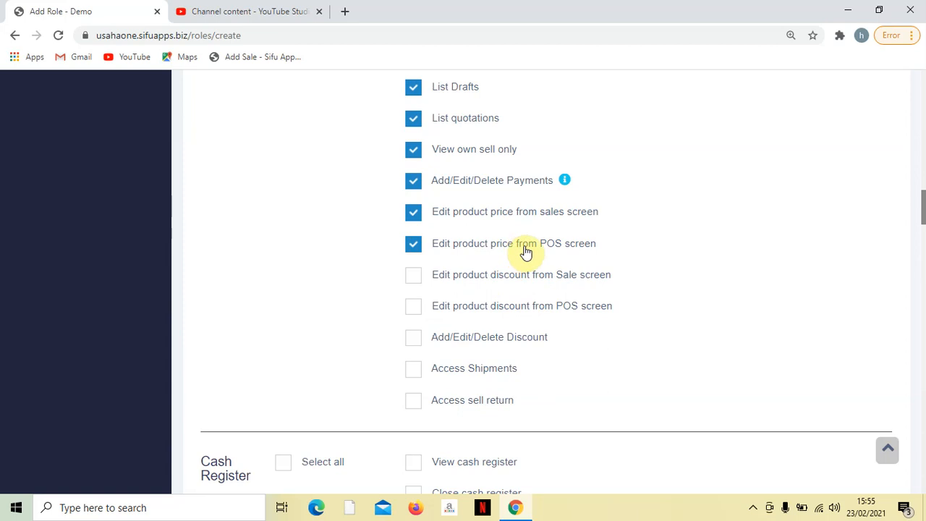
# Grant the role the Edit product discount permissions for the Sale and POS screens, plus Add/Edit/Delete Discount
pyautogui.scroll(-1, 528, 250)
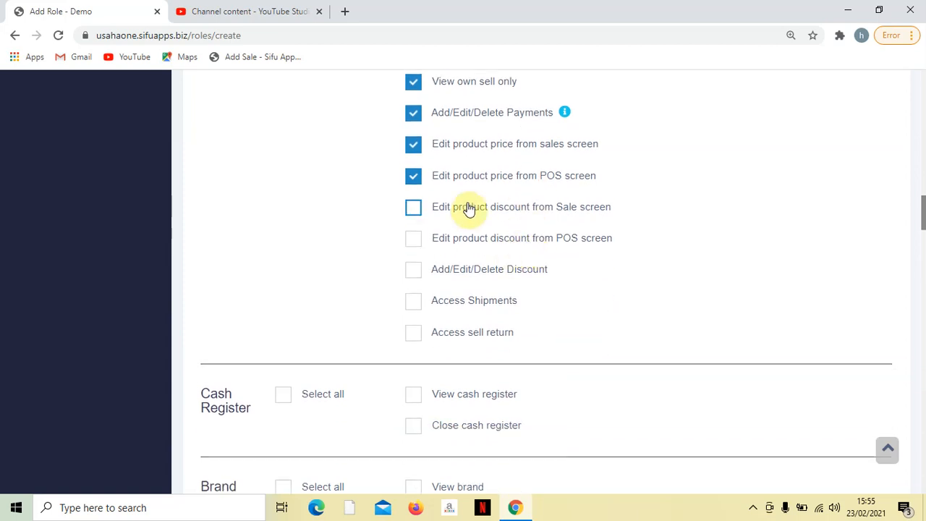
pyautogui.click(539, 214)
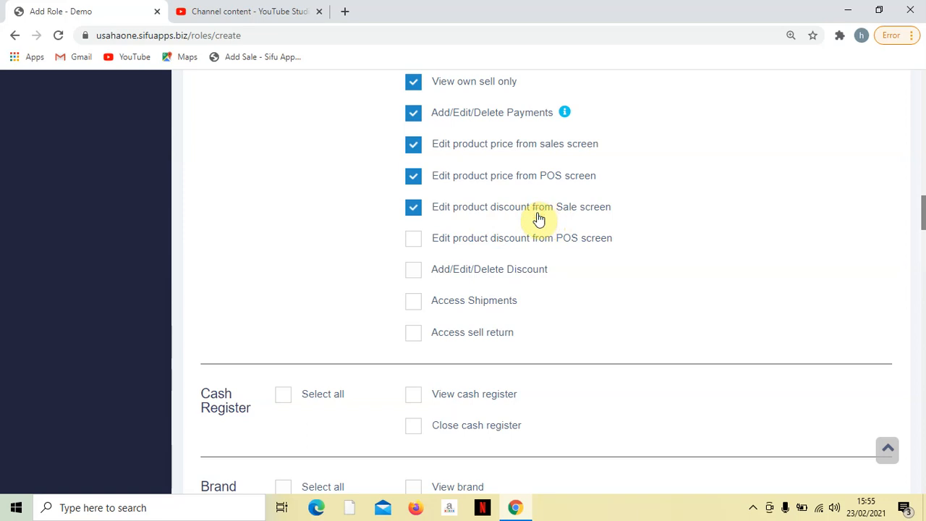
pyautogui.click(539, 245)
pyautogui.scroll(-1, 528, 220)
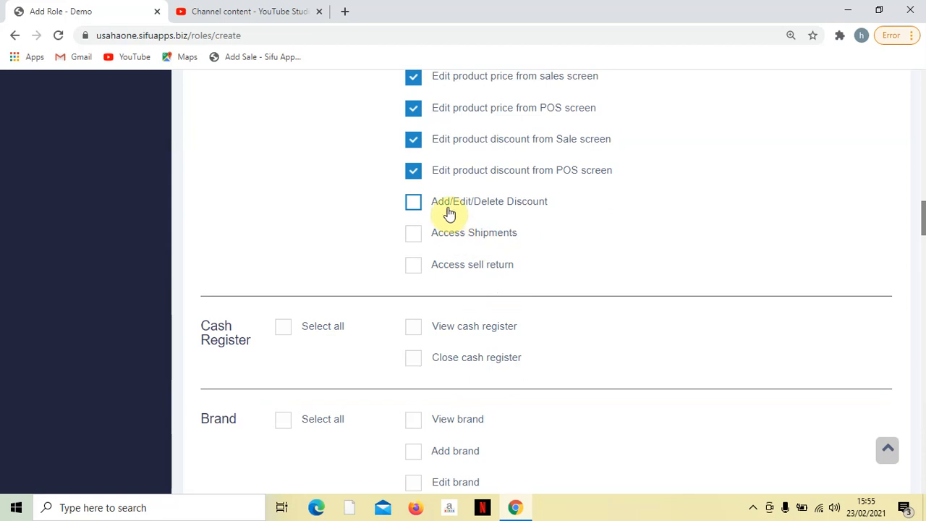
pyautogui.click(473, 211)
pyautogui.scroll(1, 474, 211)
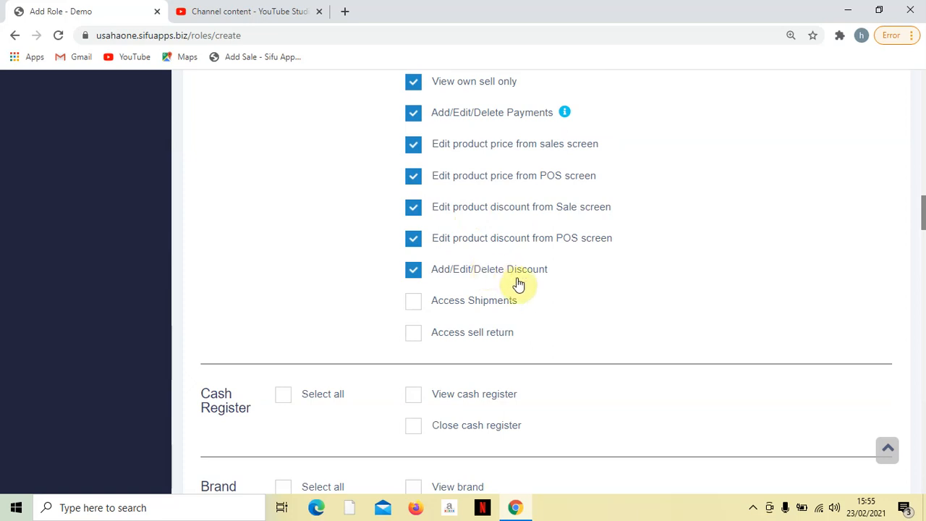
# Grant the role the Access Shipments and Access sell return permissions in the Sell group
pyautogui.scroll(-2, 518, 284)
pyautogui.scroll(2, 517, 286)
pyautogui.click(457, 306)
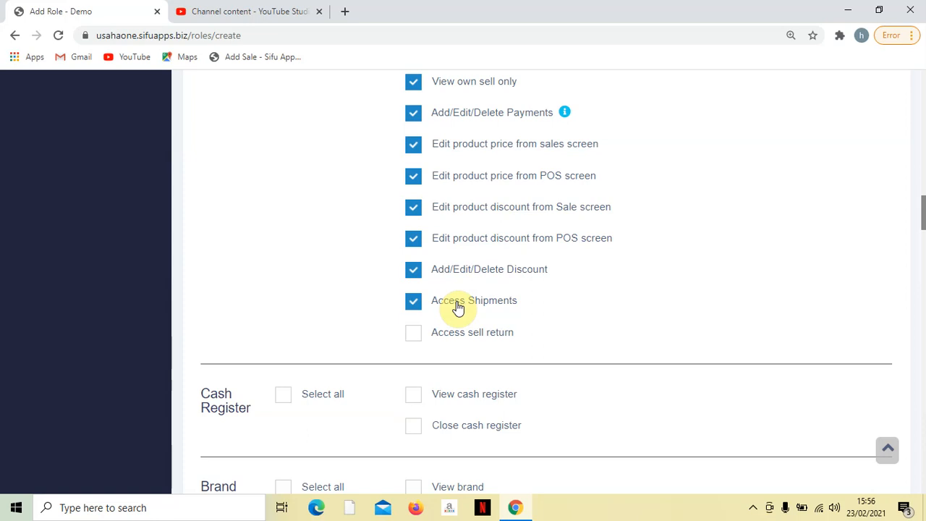
pyautogui.scroll(-2, 458, 307)
pyautogui.scroll(1, 485, 314)
pyautogui.click(438, 271)
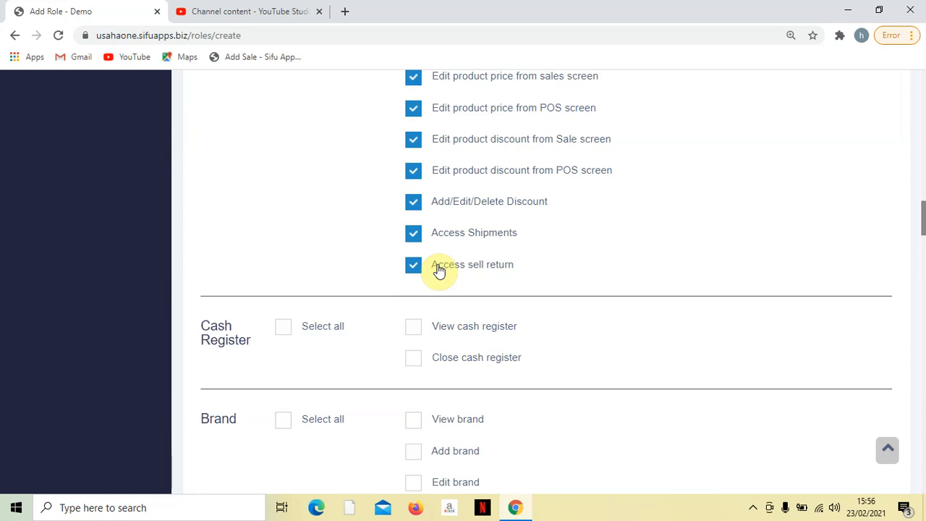
# Grant the role all Cash Register permissions
pyautogui.click(282, 328)
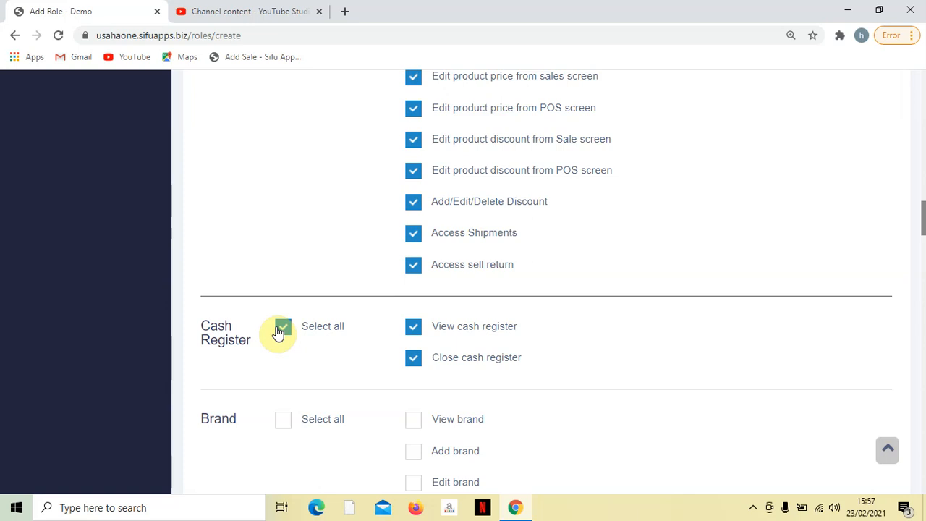
pyautogui.scroll(-4, 279, 330)
pyautogui.scroll(3, 282, 329)
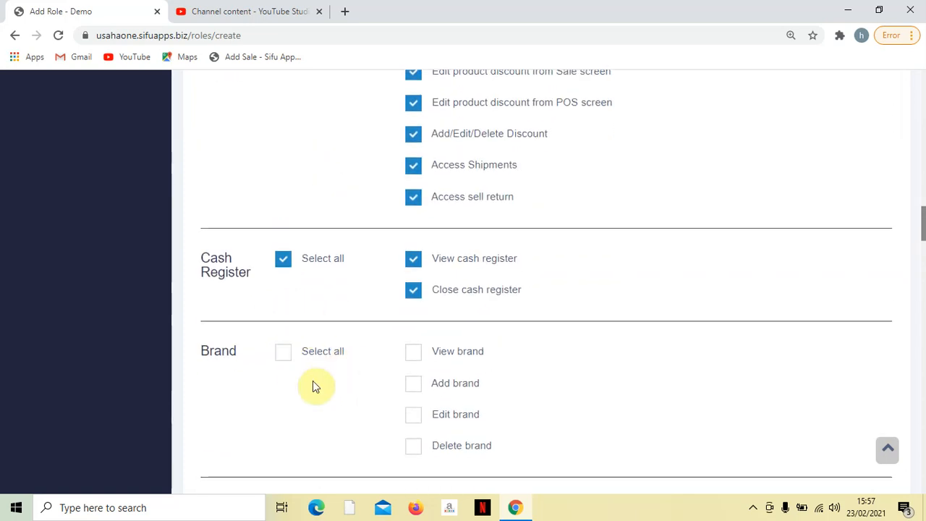
# Check the Products navigation entries and grant the role the View, Add, Edit and Delete brand permissions
pyautogui.scroll(4, 291, 374)
pyautogui.scroll(15, 157, 341)
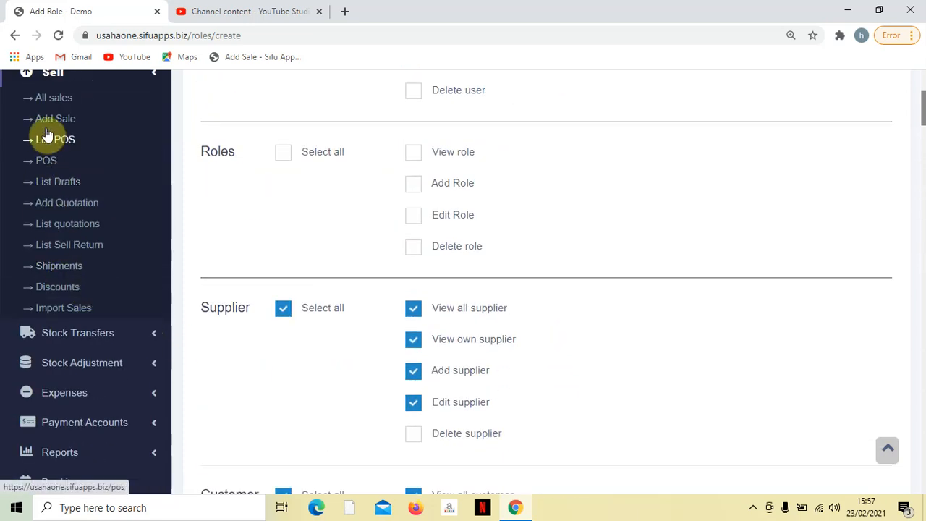
pyautogui.scroll(3, 66, 273)
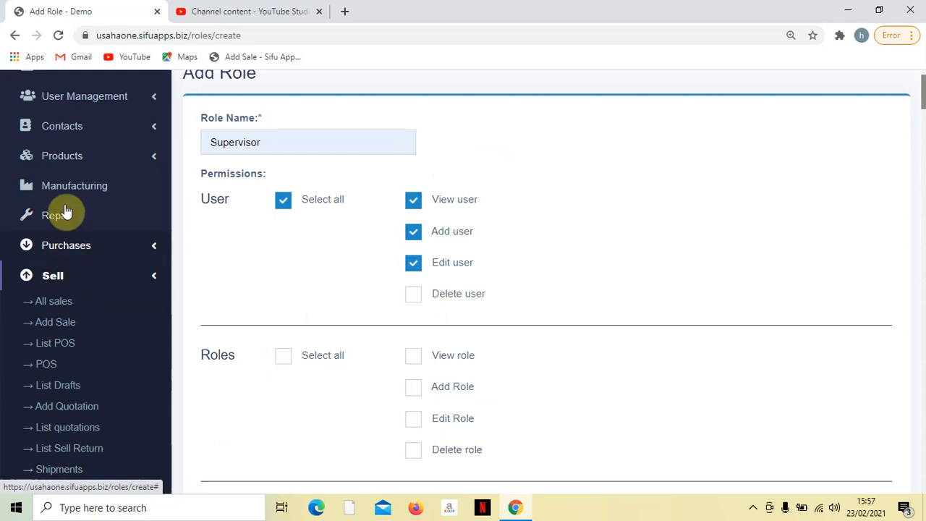
pyautogui.click(64, 159)
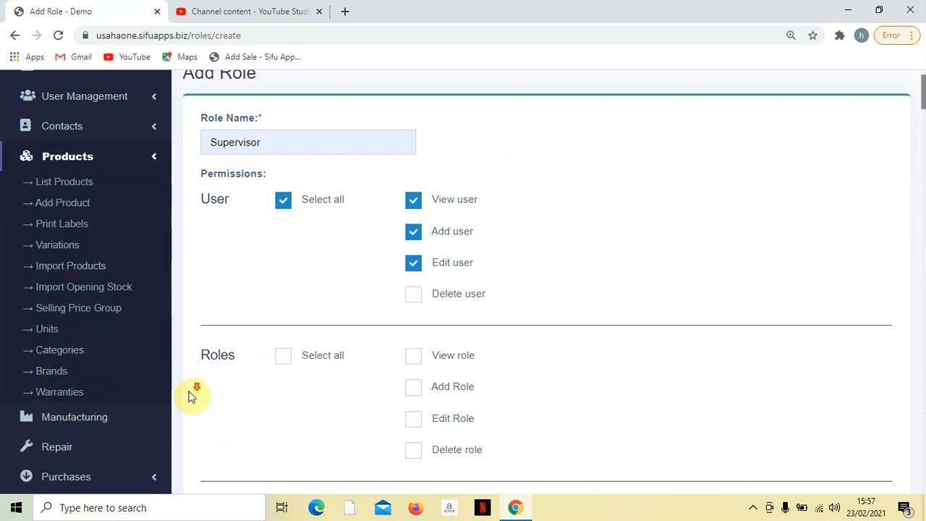
pyautogui.scroll(-4, 94, 355)
pyautogui.scroll(-20, 427, 376)
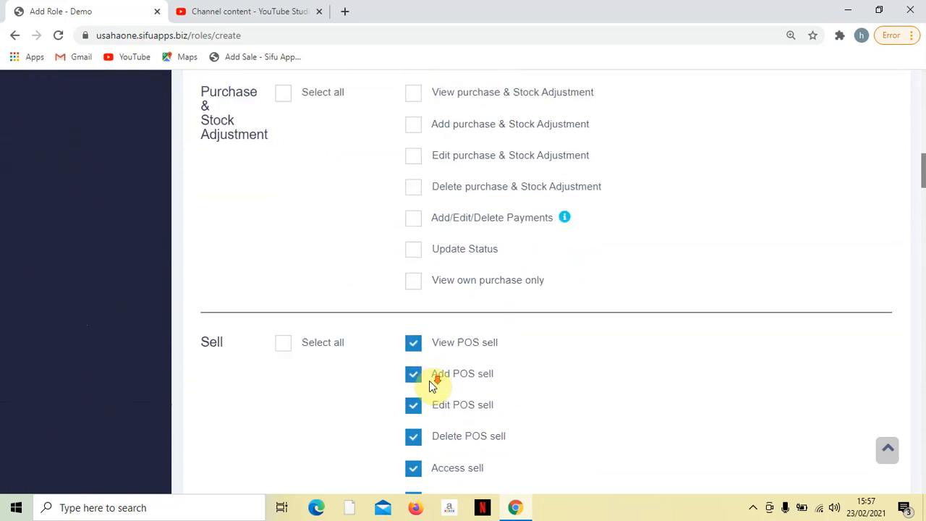
pyautogui.scroll(-3, 429, 381)
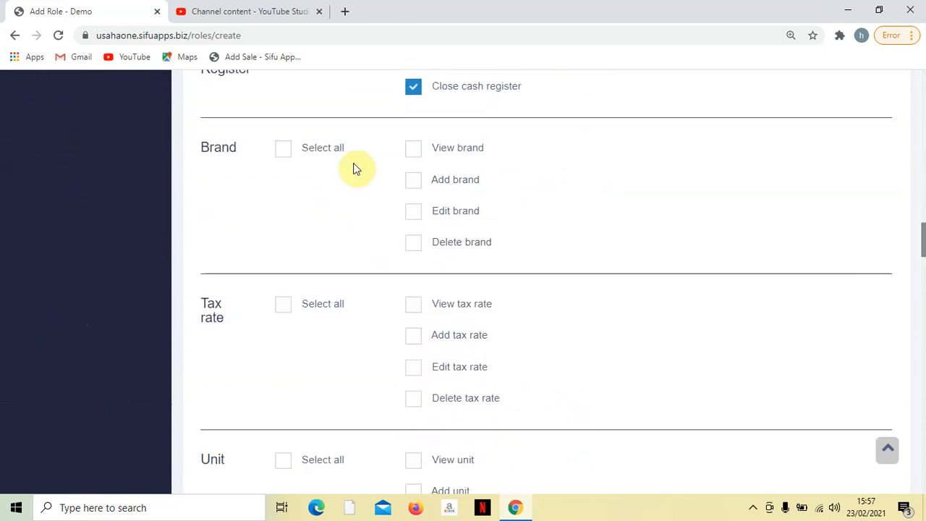
pyautogui.click(413, 153)
pyautogui.click(418, 185)
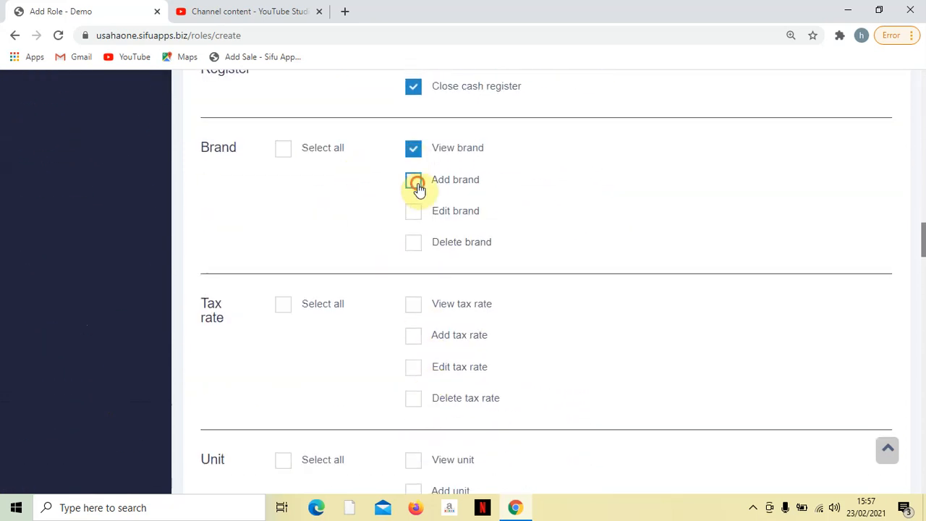
pyautogui.click(416, 216)
pyautogui.click(416, 251)
# Try granting the role every Tax rate permission and clear that selection again
pyautogui.click(285, 310)
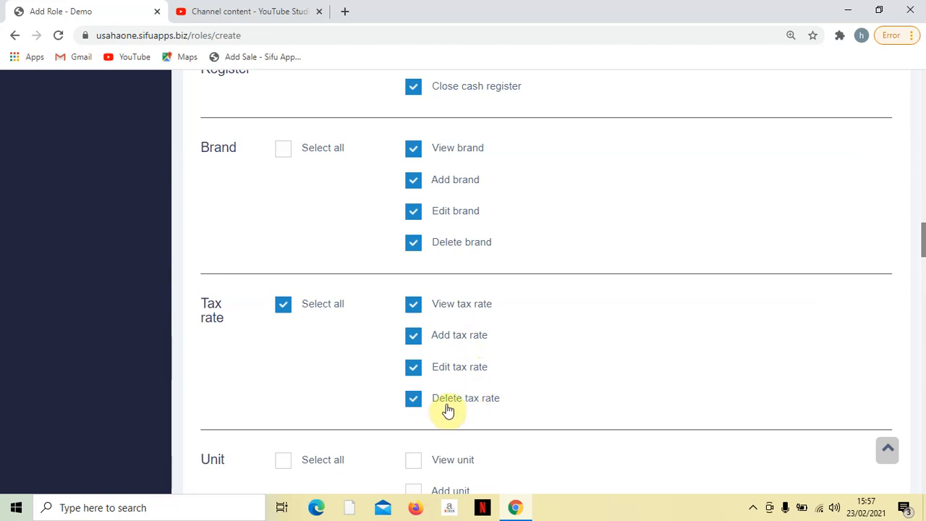
pyautogui.click(283, 306)
pyautogui.scroll(-3, 285, 307)
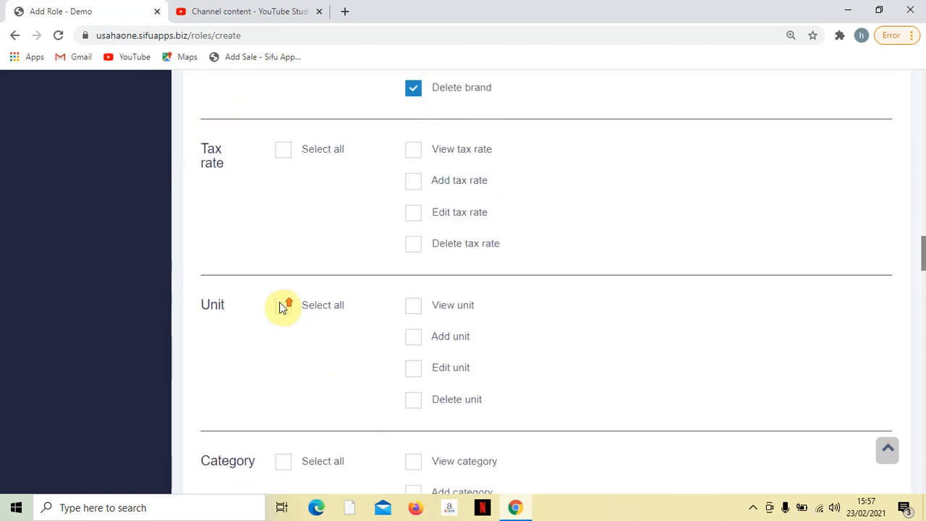
# Compare the Unit and Category permission groups with the Units and Categories entries in the Products navigation
pyautogui.scroll(2, 284, 347)
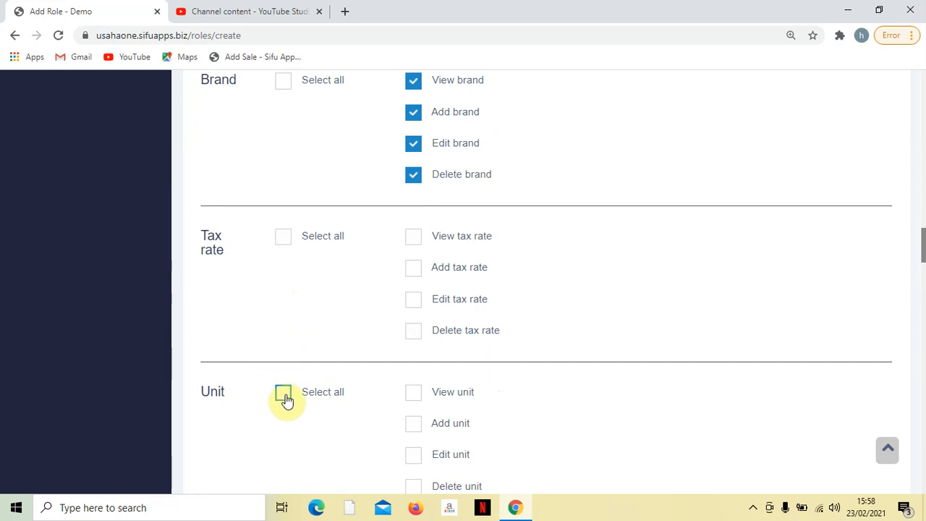
pyautogui.scroll(10, 195, 306)
pyautogui.scroll(15, 83, 261)
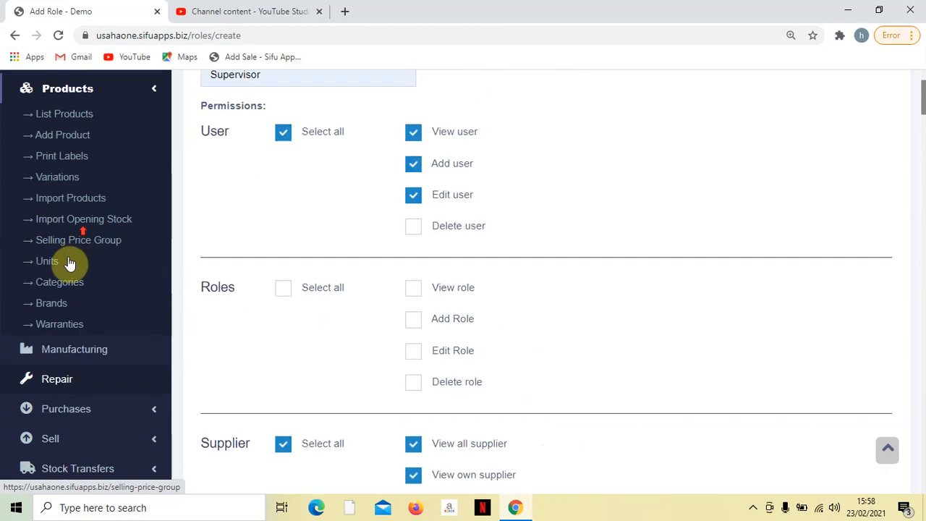
pyautogui.scroll(1, 62, 211)
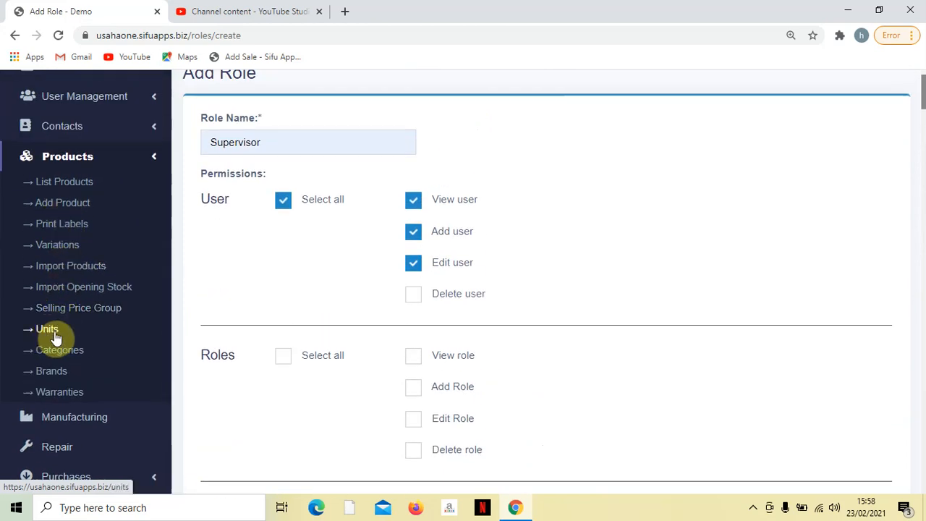
pyautogui.scroll(-8, 378, 341)
pyautogui.scroll(-20, 434, 333)
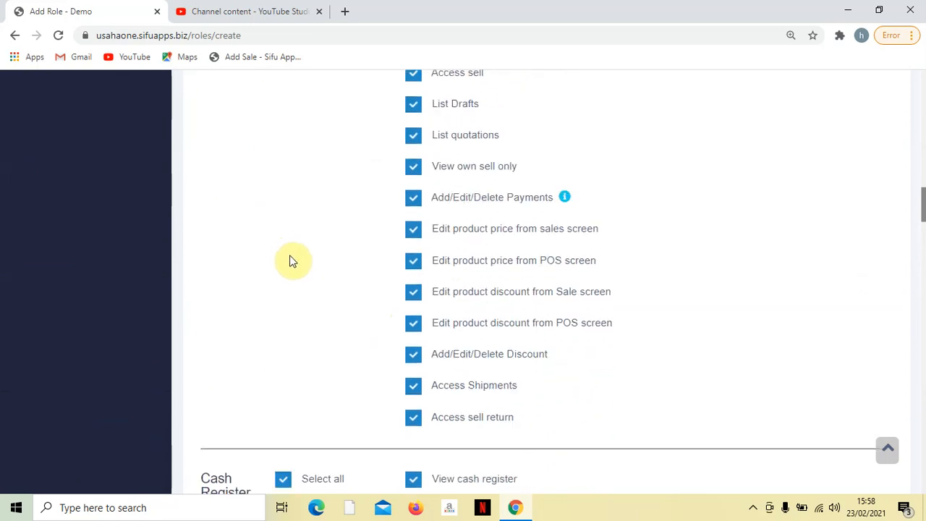
pyautogui.scroll(-10, 289, 257)
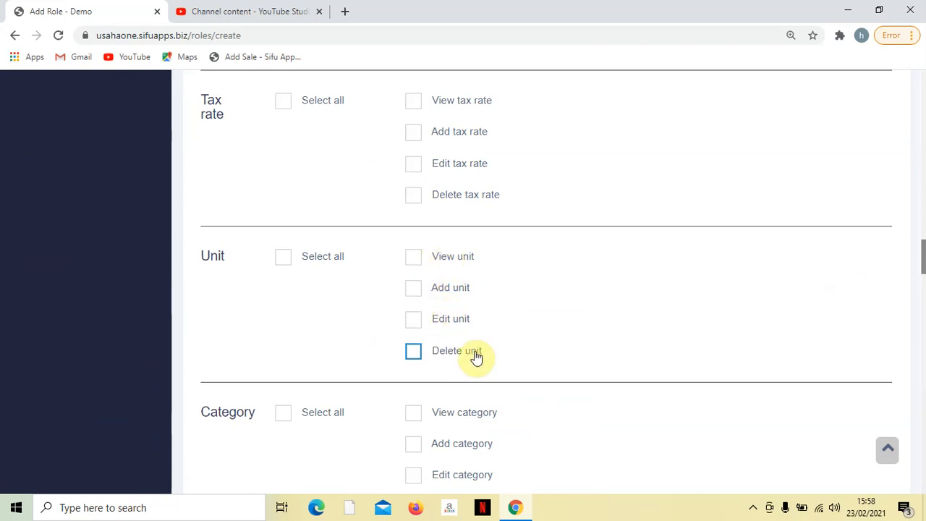
pyautogui.scroll(-3, 469, 358)
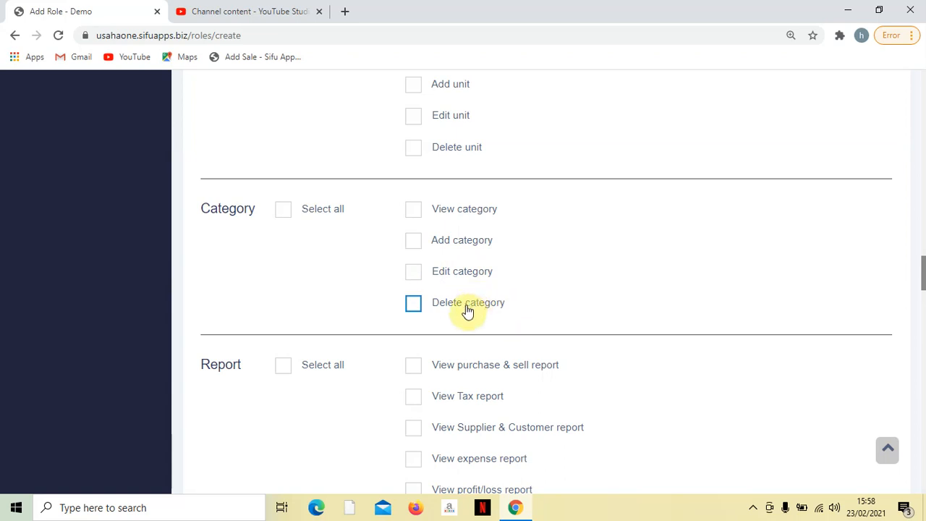
# Compare the permissions in the Report group with the entries of the Reports navigation
pyautogui.scroll(-2, 470, 308)
pyautogui.scroll(-2, 315, 304)
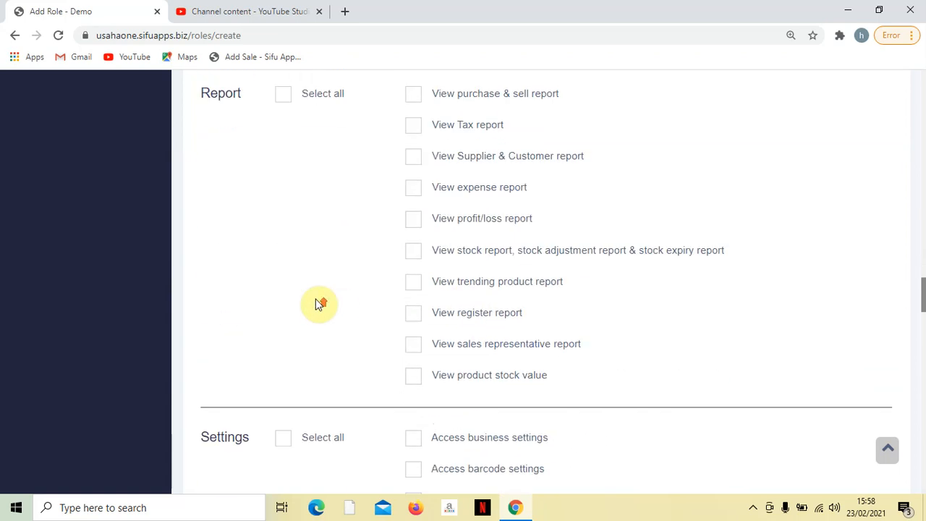
pyautogui.scroll(2, 313, 302)
pyautogui.scroll(-1, 311, 302)
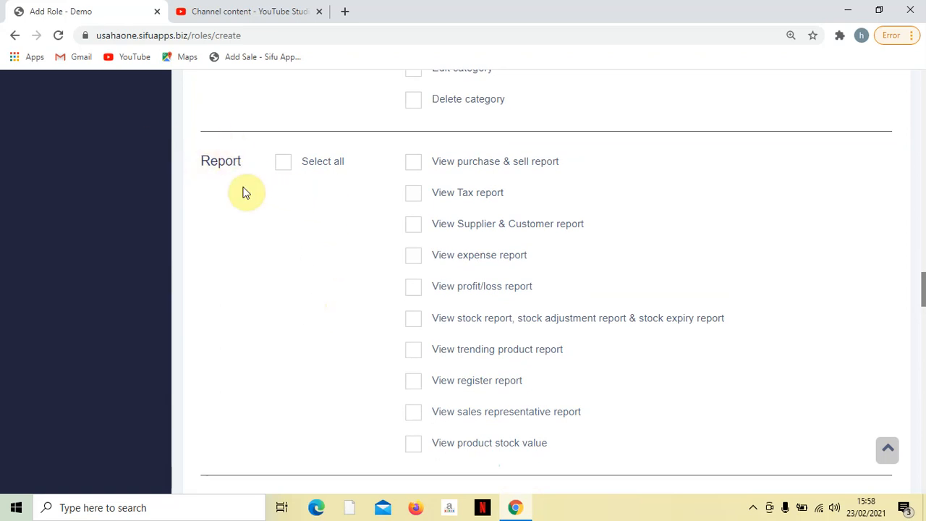
pyautogui.scroll(7, 180, 190)
pyautogui.scroll(15, 117, 195)
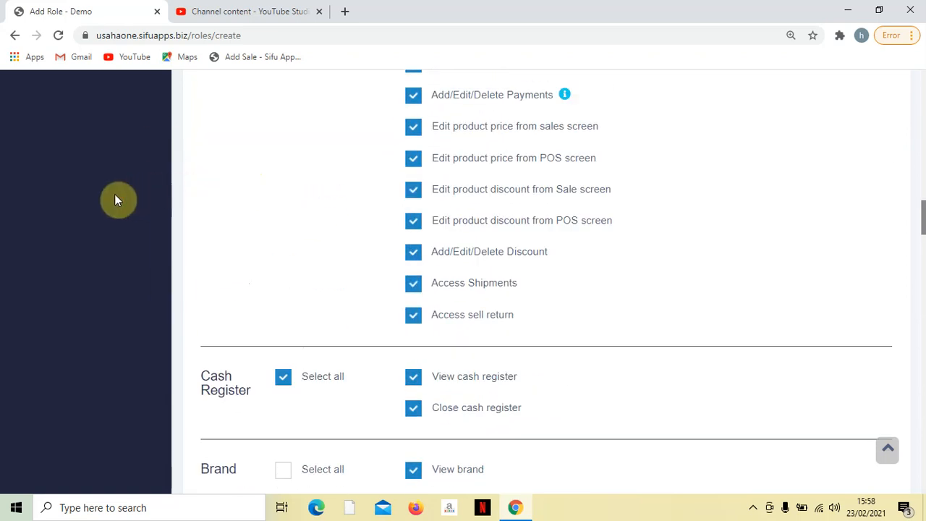
pyautogui.scroll(2, 108, 200)
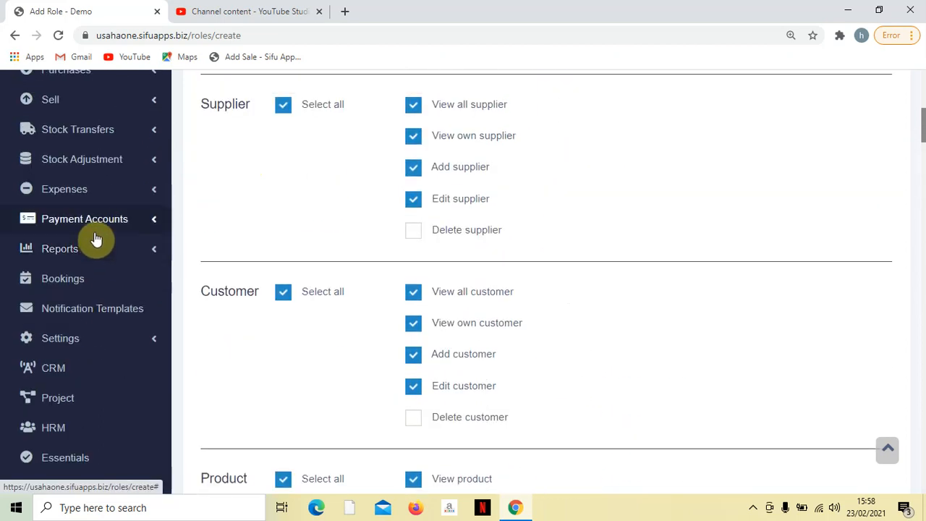
pyautogui.click(92, 253)
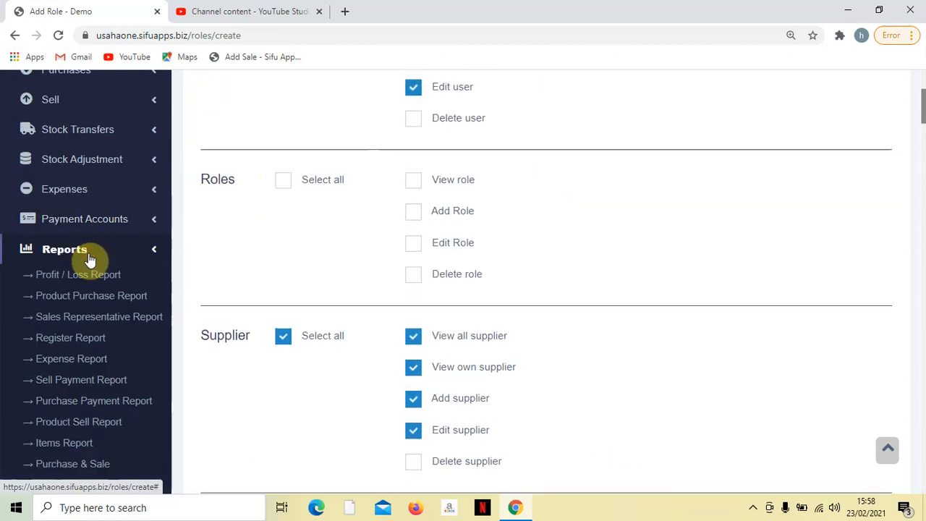
pyautogui.scroll(-3, 91, 259)
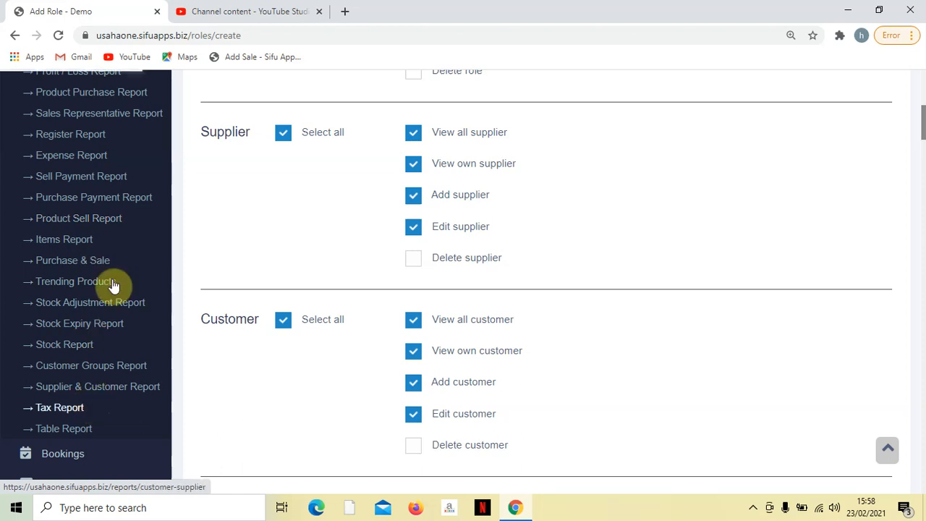
pyautogui.scroll(-8, 593, 256)
pyautogui.scroll(-15, 614, 283)
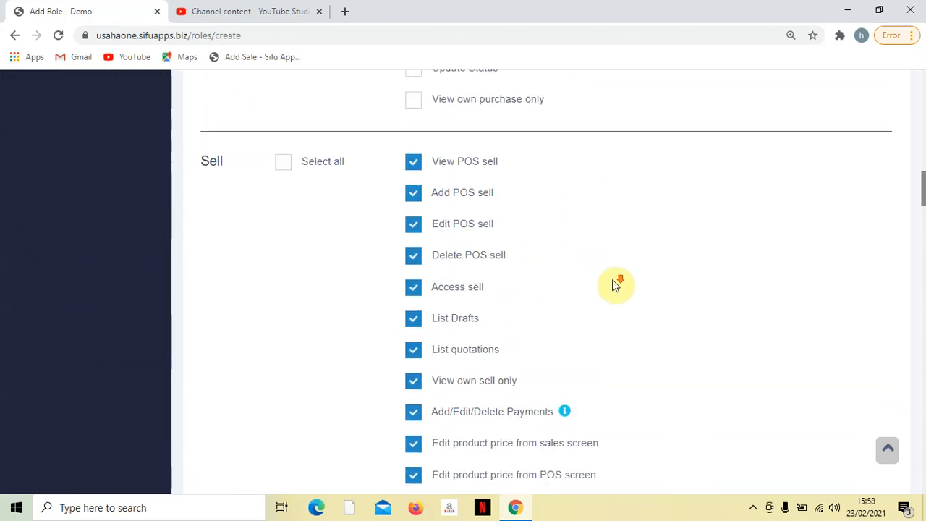
pyautogui.scroll(-6, 616, 287)
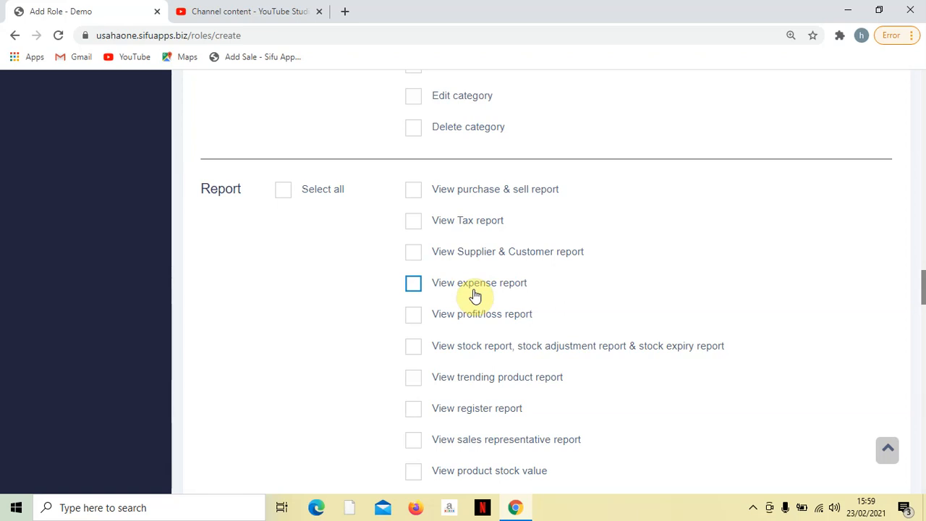
pyautogui.scroll(-1, 475, 295)
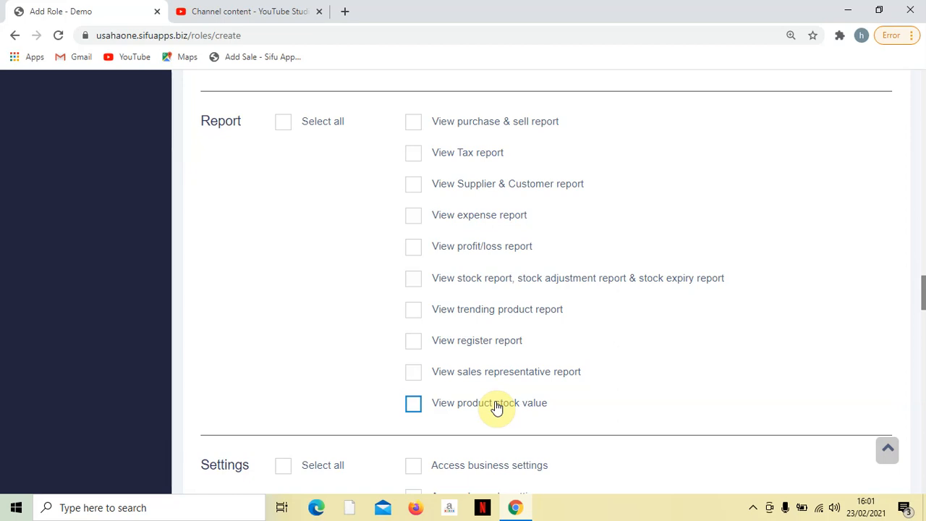
# Review the Settings permission group and open the Settings navigation link in a separate browser tab
pyautogui.scroll(-2, 506, 346)
pyautogui.scroll(-3, 466, 327)
pyautogui.scroll(2, 302, 218)
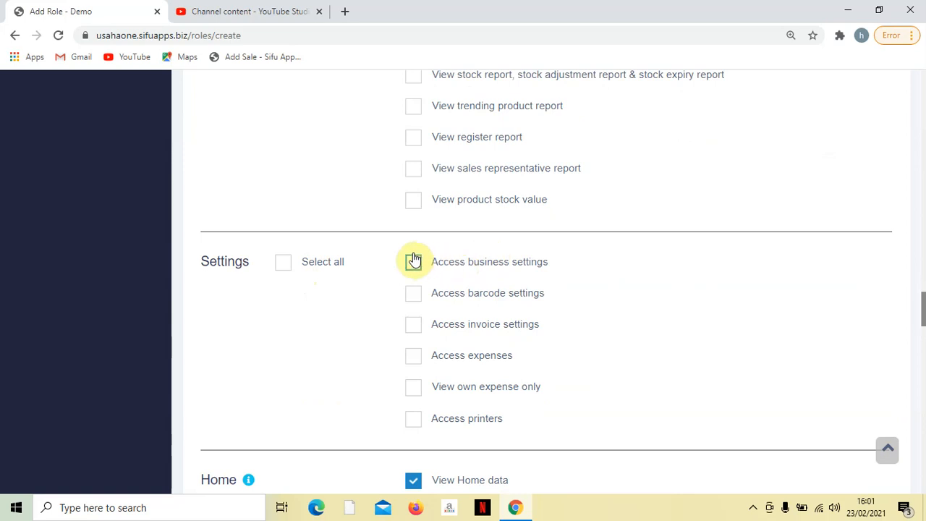
pyautogui.scroll(3, 405, 260)
pyautogui.scroll(-2, 547, 379)
pyautogui.scroll(10, 463, 343)
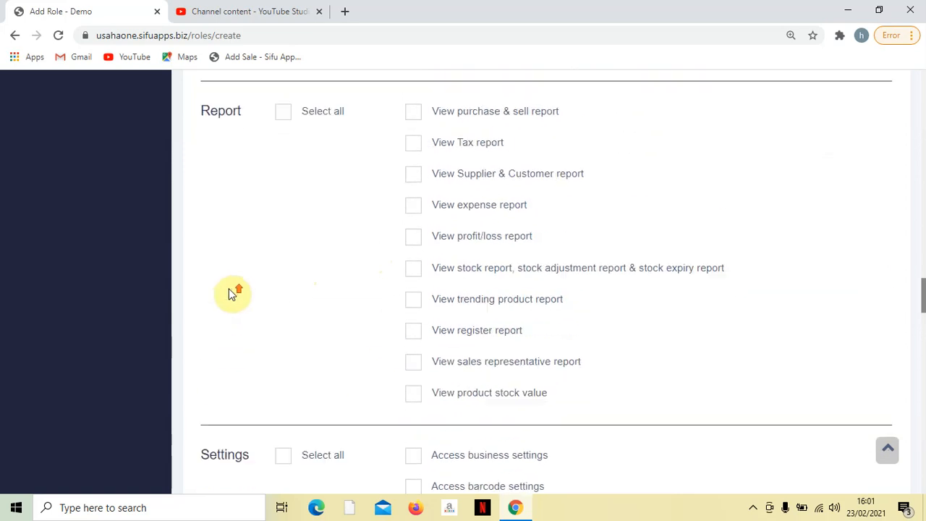
pyautogui.scroll(20, 112, 245)
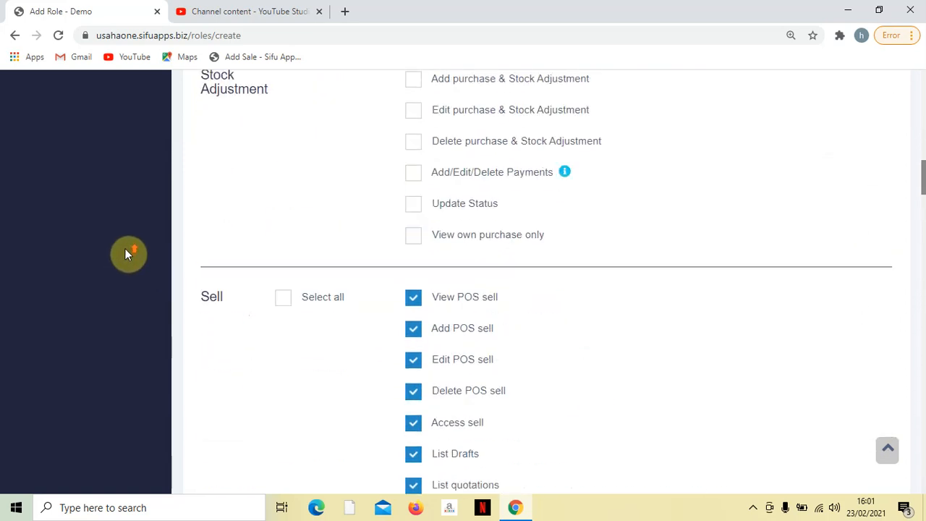
pyautogui.scroll(1, 72, 346)
pyautogui.rightClick(78, 321)
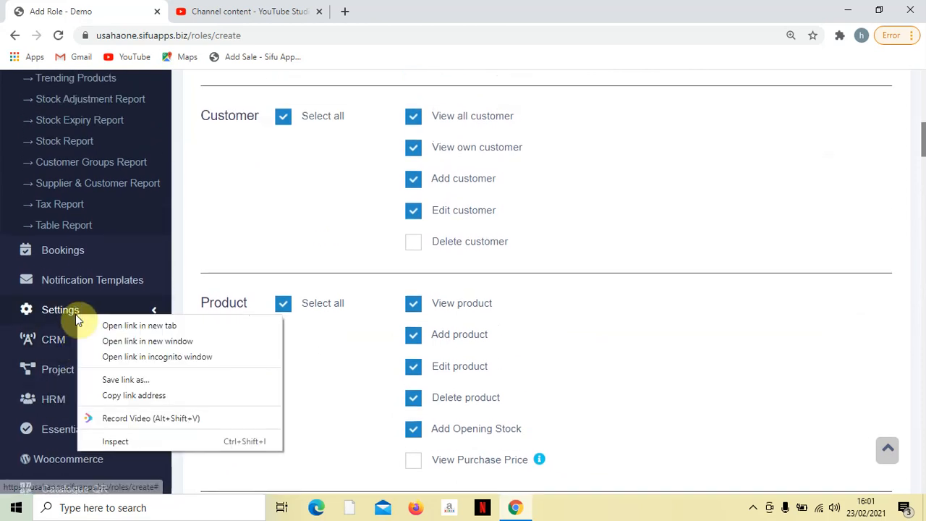
pyautogui.click(153, 321)
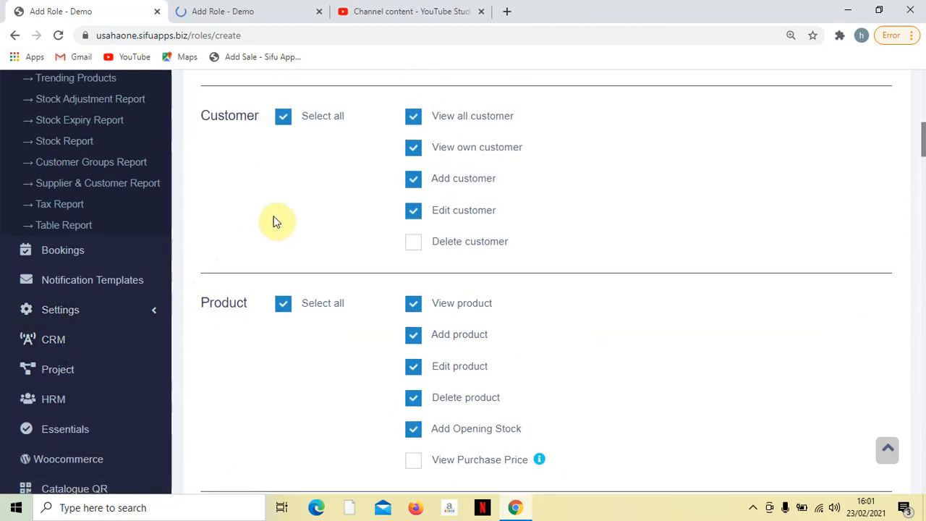
pyautogui.click(242, 14)
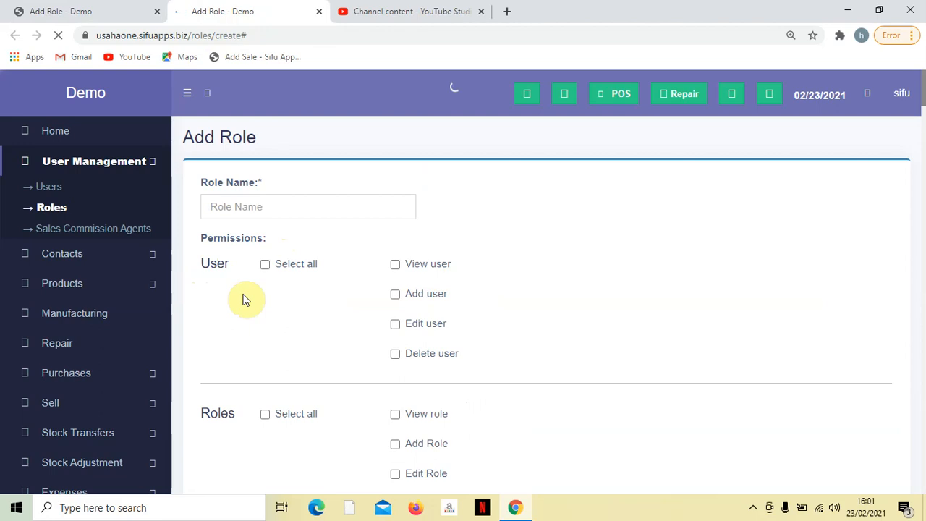
# Open the Business Settings page from the Settings navigation entries in the second browser tab
pyautogui.scroll(-3, 225, 279)
pyautogui.scroll(3, 152, 292)
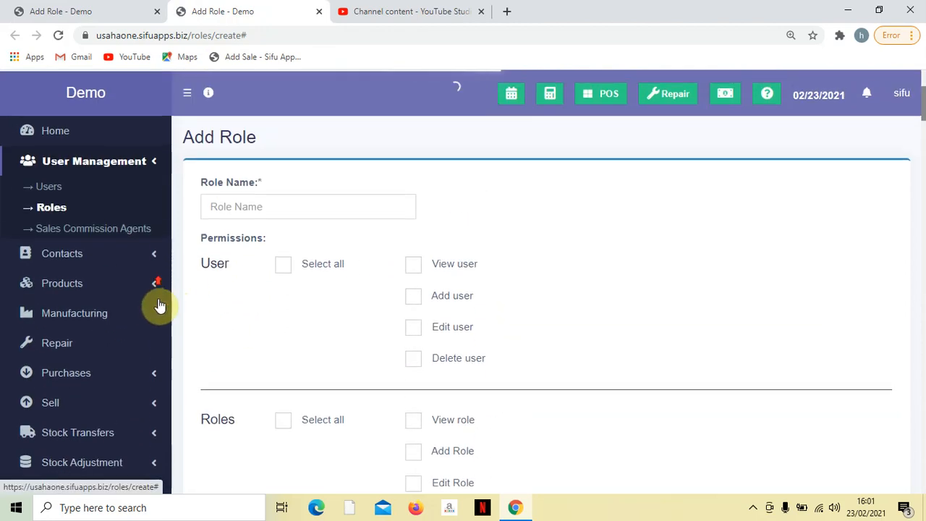
pyautogui.scroll(-3, 143, 361)
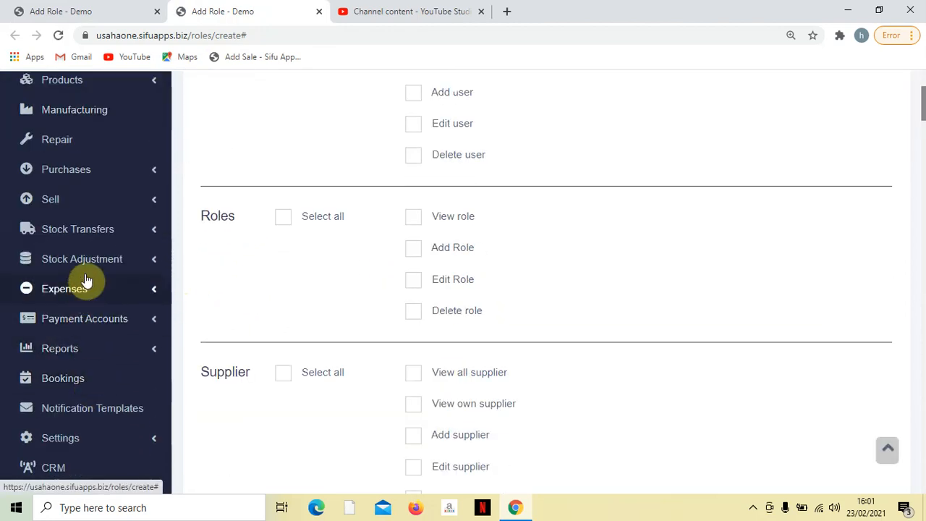
pyautogui.click(120, 437)
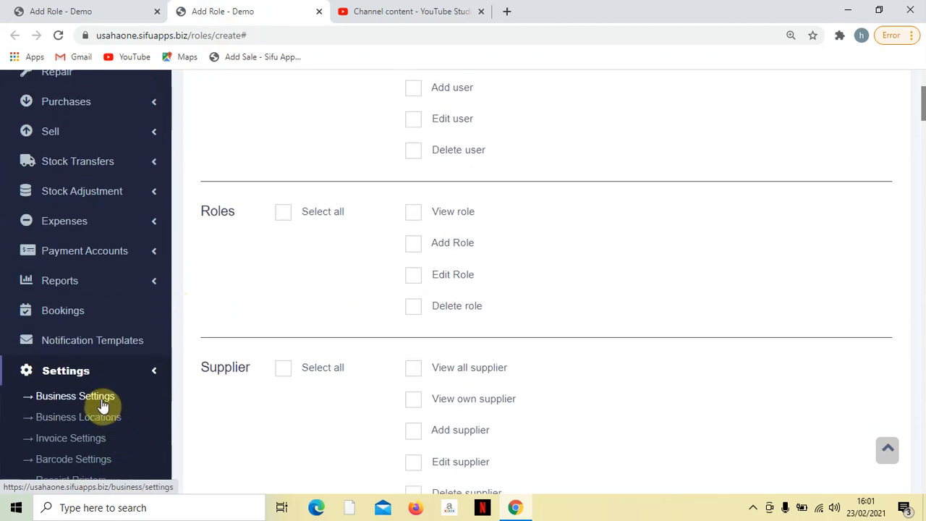
pyautogui.click(100, 400)
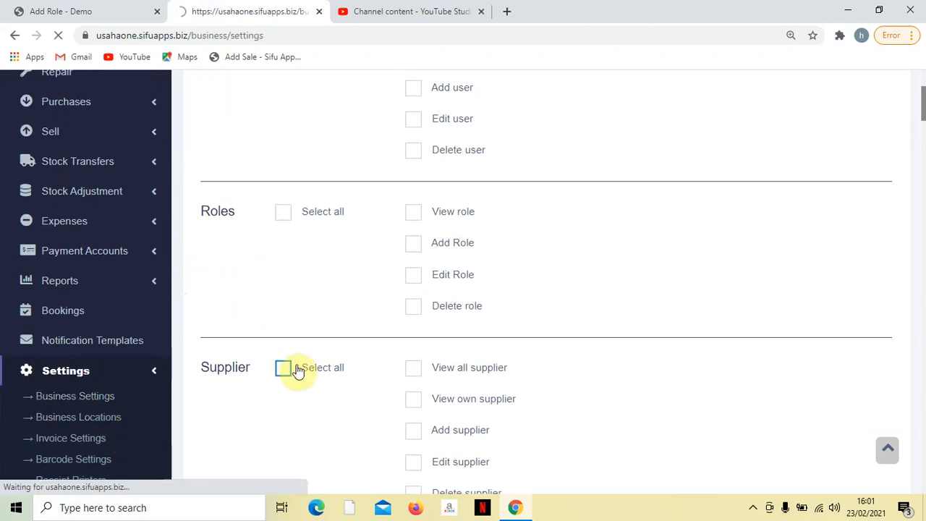
pyautogui.scroll(-3, 464, 406)
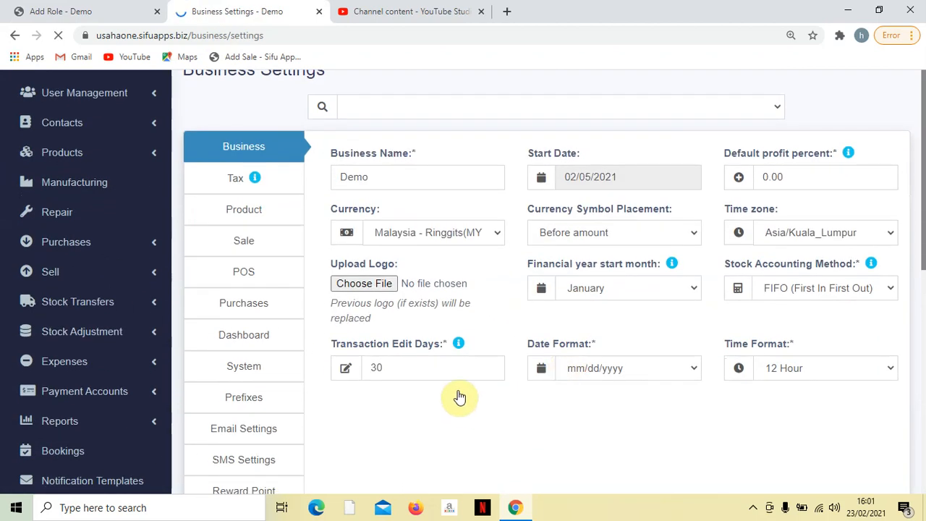
pyautogui.scroll(2, 463, 362)
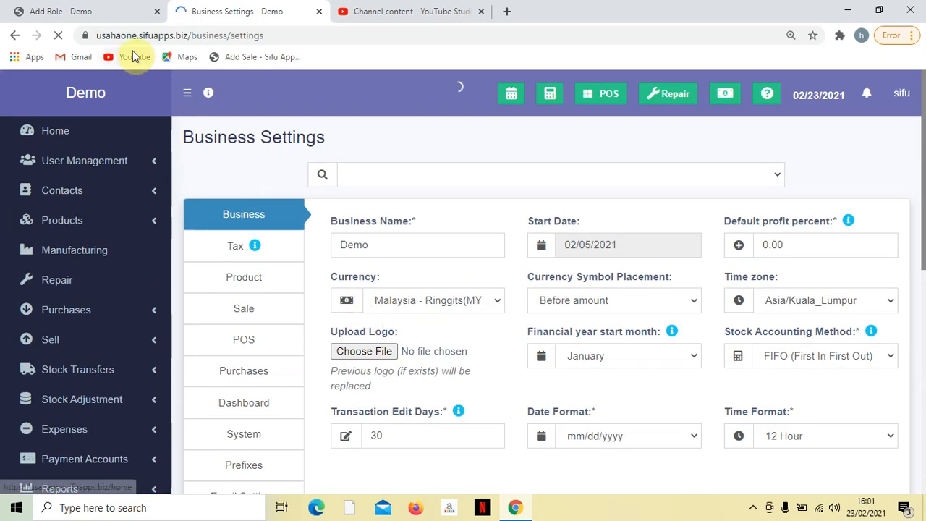
# Compare the role's Settings permission group with the Business Settings page and review its expense and printer permissions
pyautogui.click(65, 18)
pyautogui.scroll(-12, 518, 322)
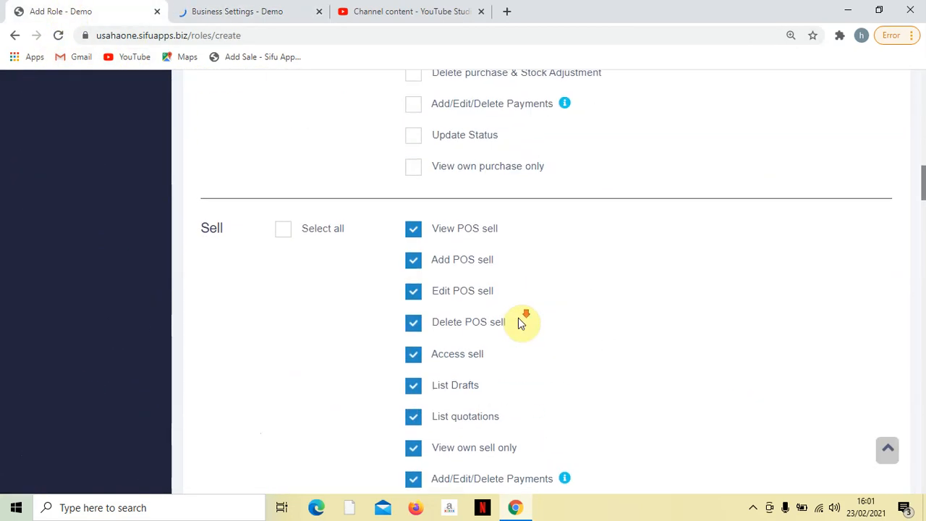
pyautogui.scroll(-20, 519, 319)
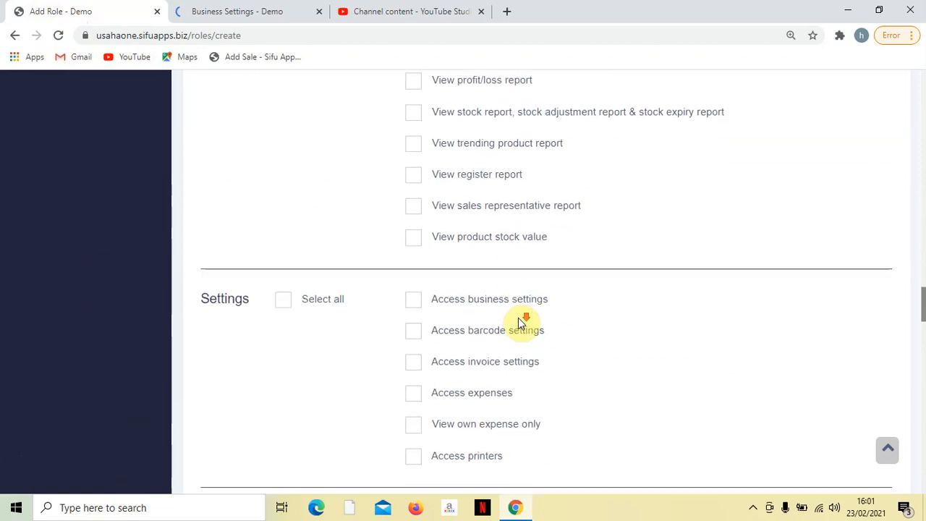
pyautogui.scroll(-2, 518, 322)
pyautogui.scroll(8, 518, 322)
pyautogui.scroll(-1, 521, 322)
pyautogui.scroll(-1, 523, 322)
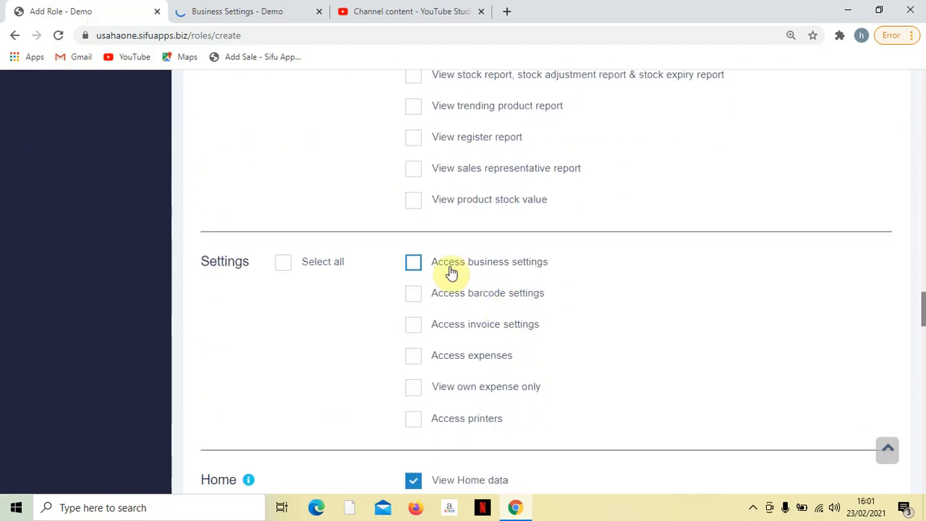
pyautogui.click(271, 11)
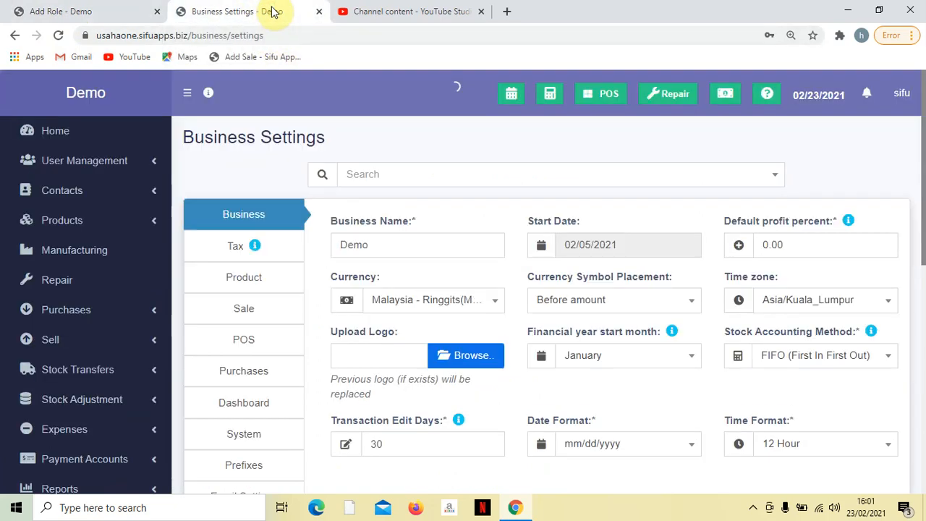
pyautogui.click(68, 9)
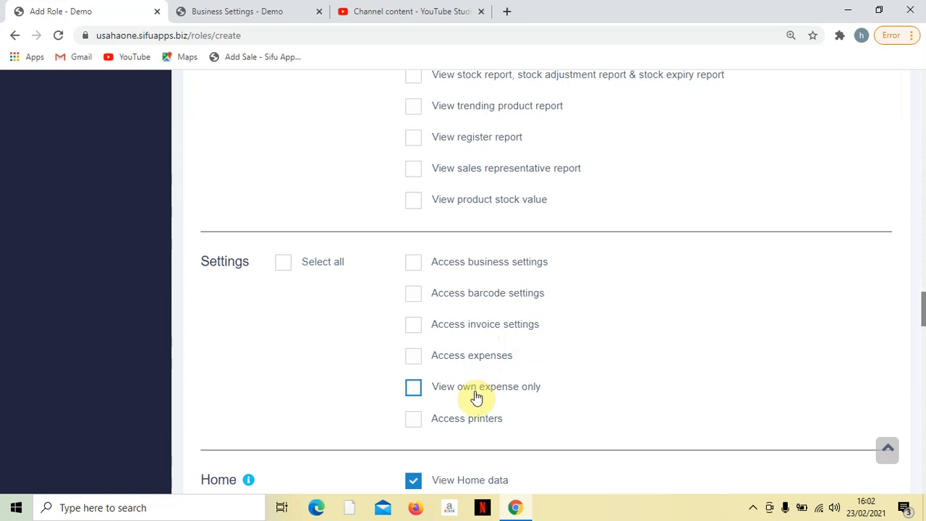
pyautogui.scroll(-2, 476, 397)
pyautogui.scroll(1, 468, 347)
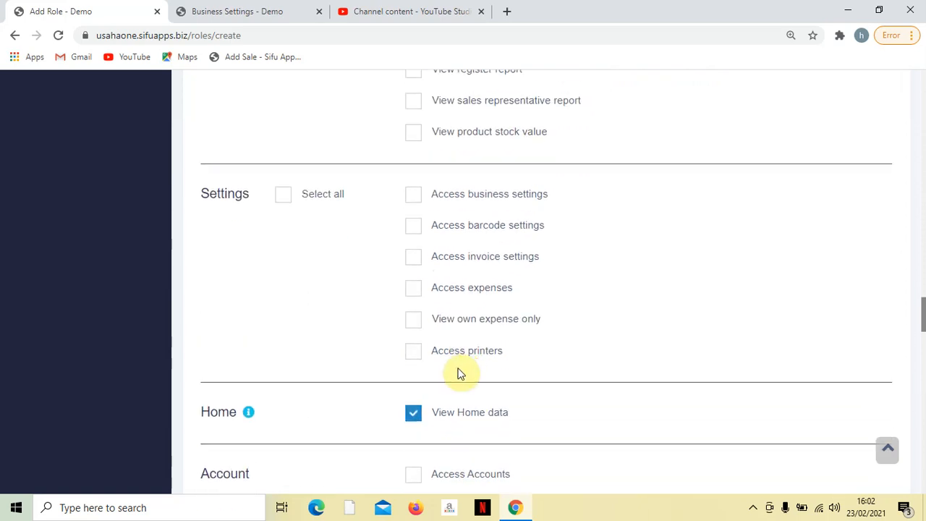
pyautogui.scroll(1, 455, 365)
pyautogui.scroll(-2, 451, 364)
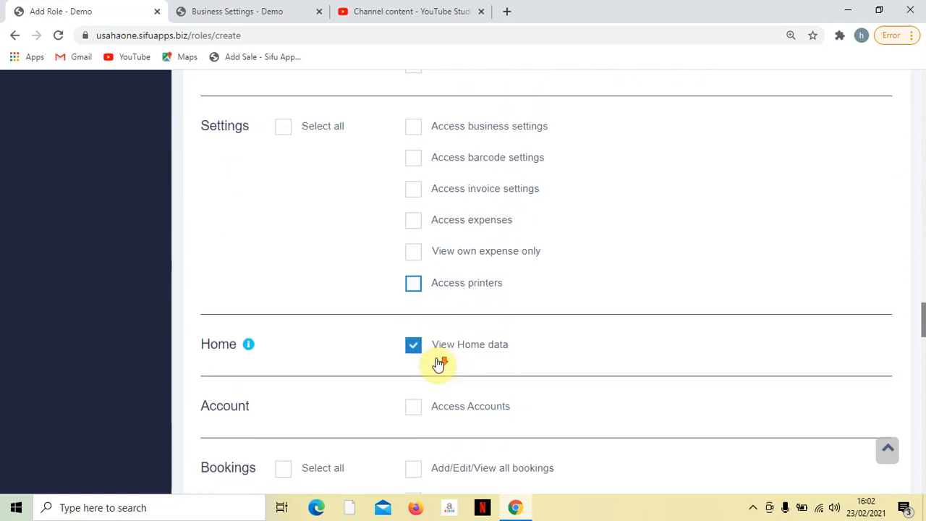
# Open the Home dashboard in the second tab and examine its sales charts, payment due tables and stock alerts
pyautogui.scroll(-2, 355, 369)
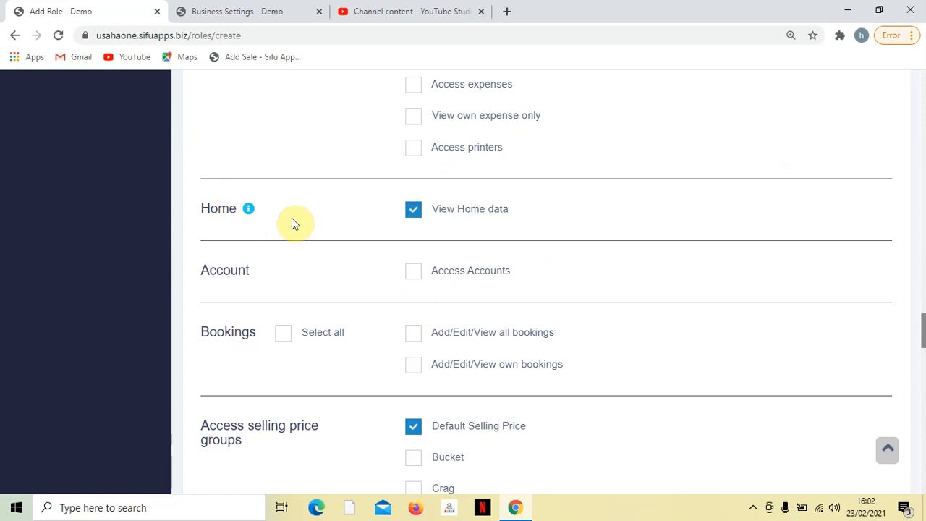
pyautogui.click(273, 12)
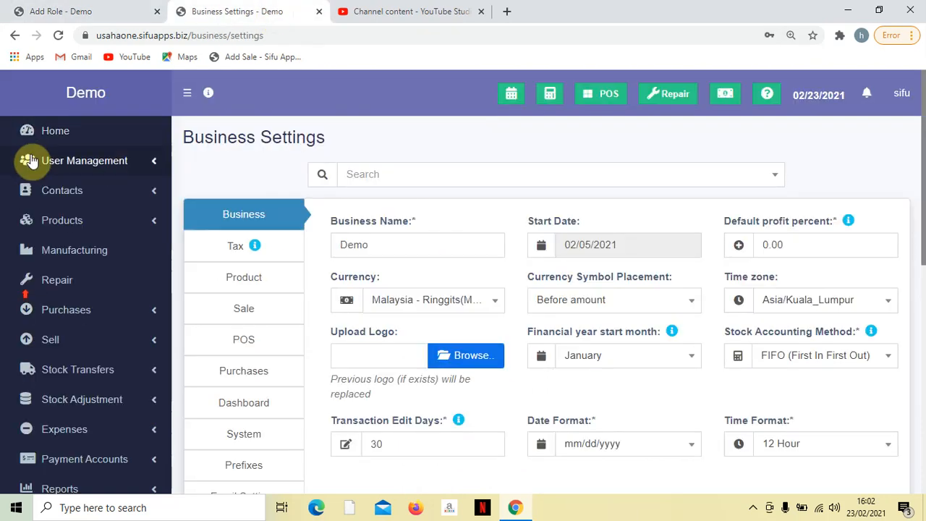
pyautogui.click(42, 131)
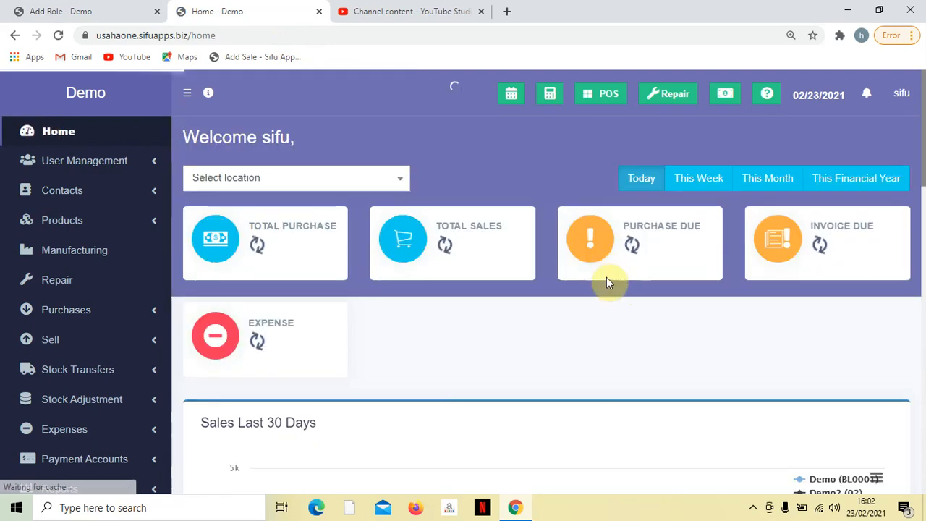
pyautogui.scroll(-5, 613, 289)
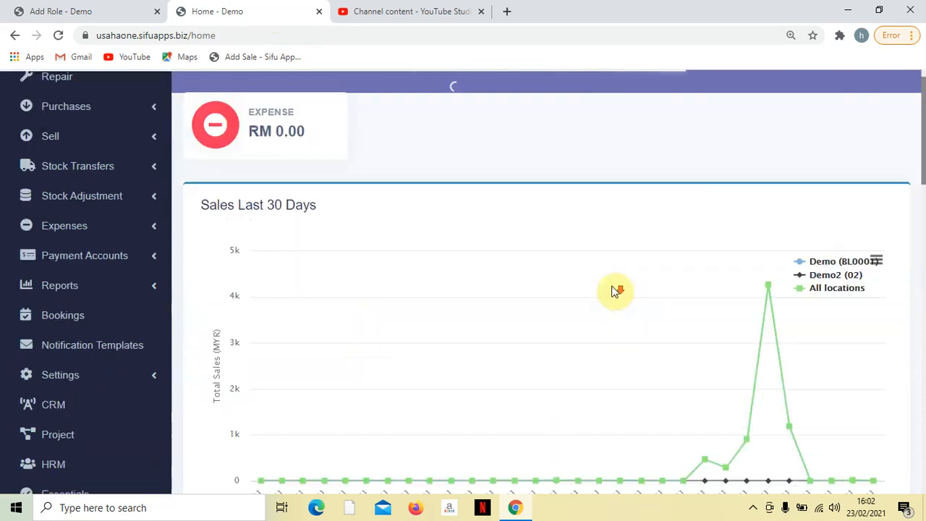
pyautogui.scroll(-10, 613, 289)
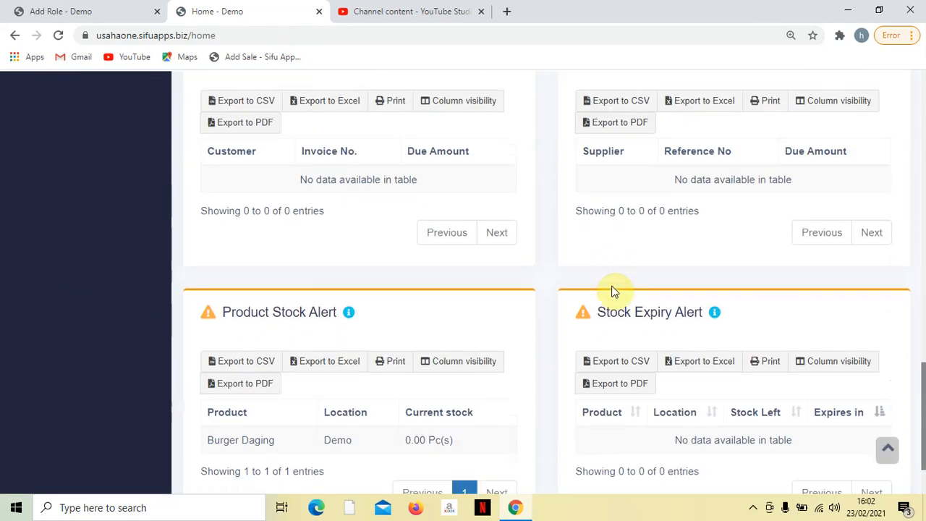
pyautogui.scroll(1, 613, 290)
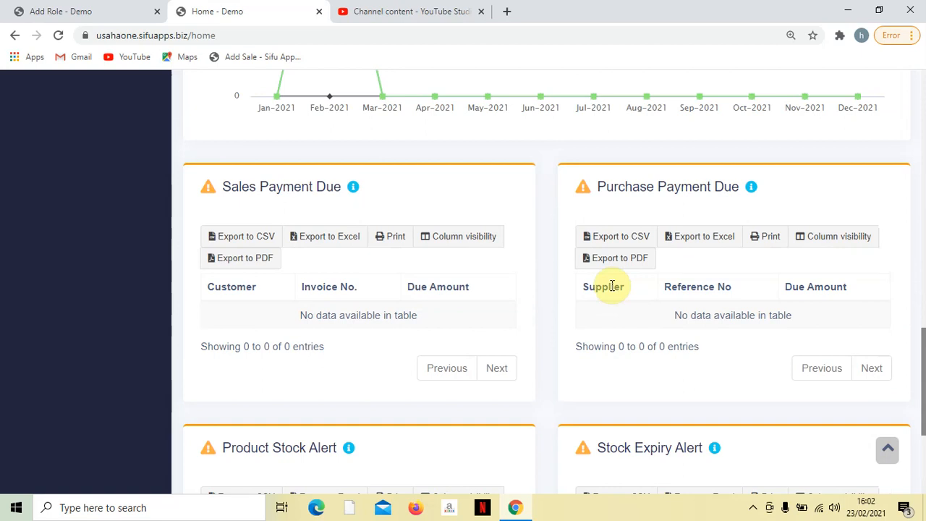
pyautogui.scroll(-3, 613, 287)
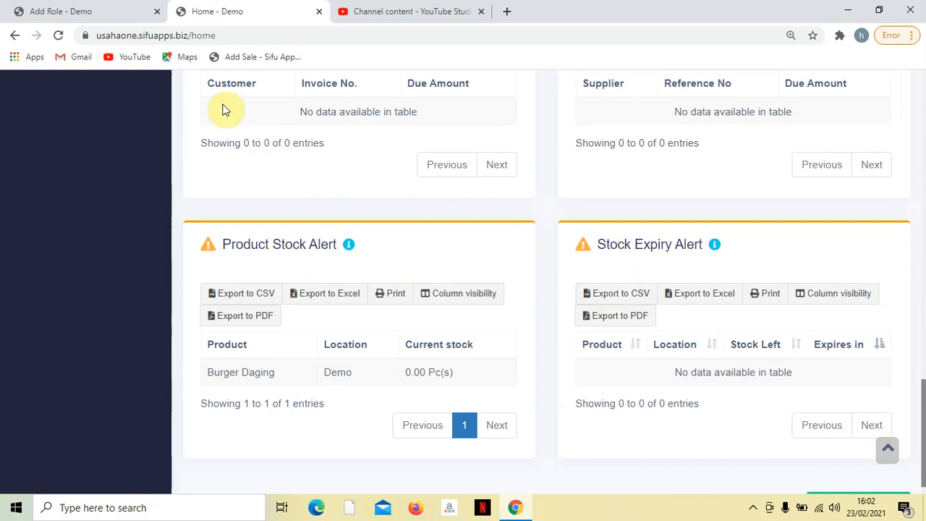
# Clear the View Home data permission on the Add Role form and grant it again
pyautogui.click(77, 9)
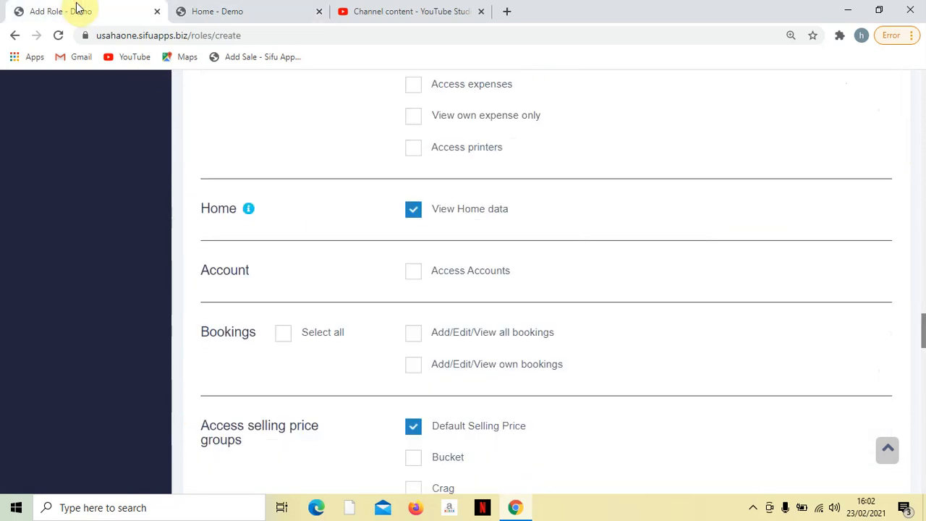
pyautogui.click(413, 210)
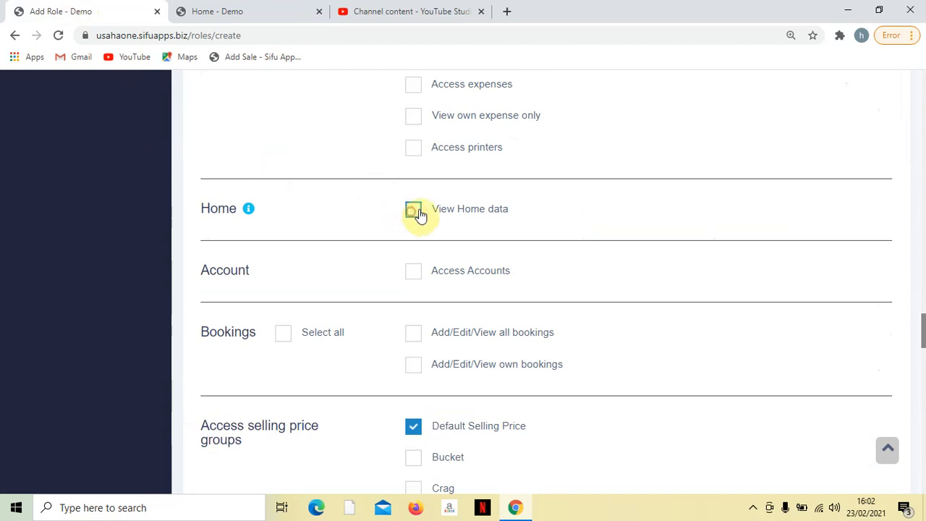
pyautogui.click(419, 215)
pyautogui.scroll(-2, 422, 232)
pyautogui.scroll(1, 424, 242)
pyautogui.scroll(1, 424, 241)
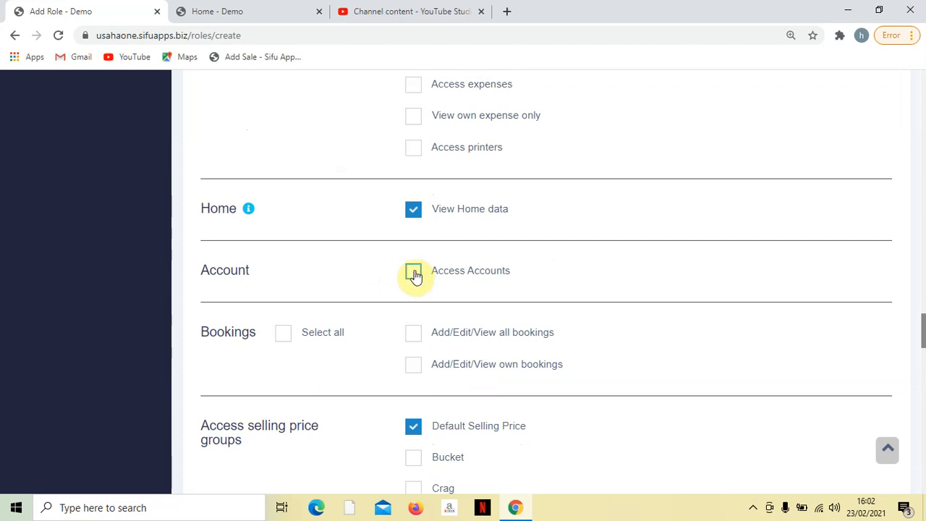
# Expand the Settings entries in the Home page's navigation and look through the available modules
pyautogui.scroll(1, 391, 277)
pyautogui.scroll(1, 391, 278)
pyautogui.click(217, 11)
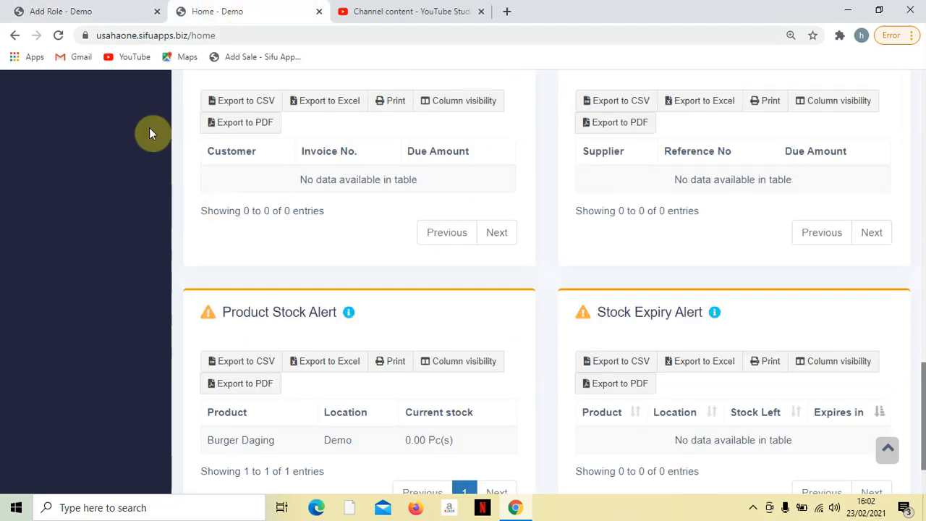
pyautogui.scroll(5, 157, 258)
pyautogui.scroll(8, 158, 258)
pyautogui.scroll(-2, 149, 296)
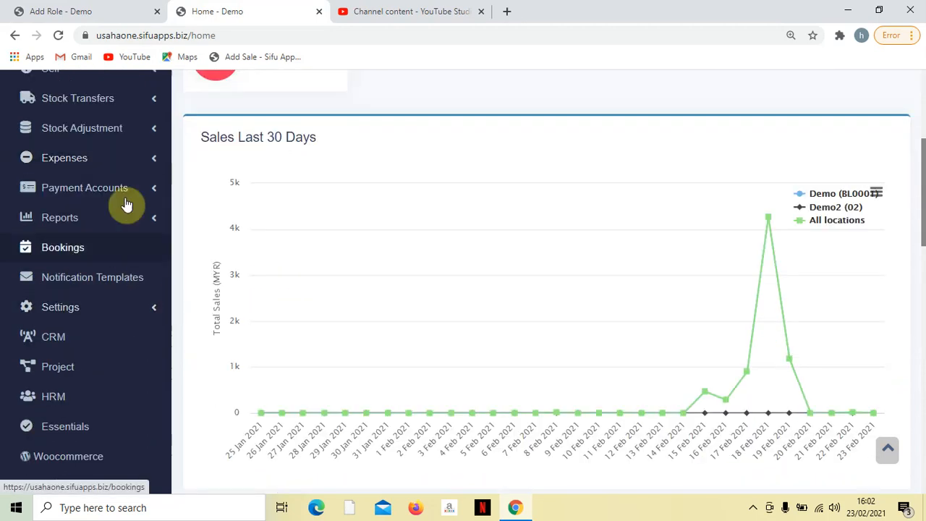
pyautogui.click(119, 311)
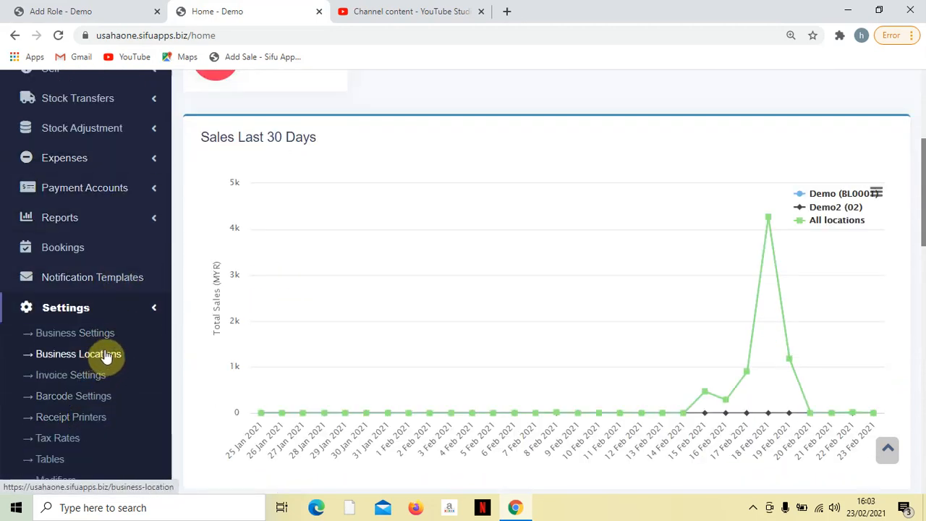
pyautogui.scroll(-1, 122, 354)
pyautogui.scroll(-2, 122, 354)
pyautogui.scroll(4, 140, 260)
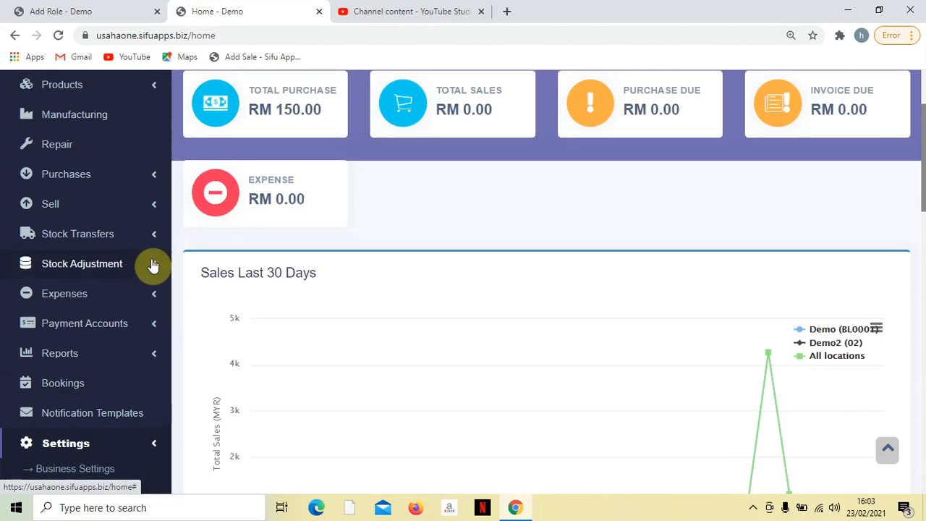
# Return to the Add Role form and review the Account and Bookings permission groups
pyautogui.click(68, 8)
pyautogui.scroll(-2, 364, 346)
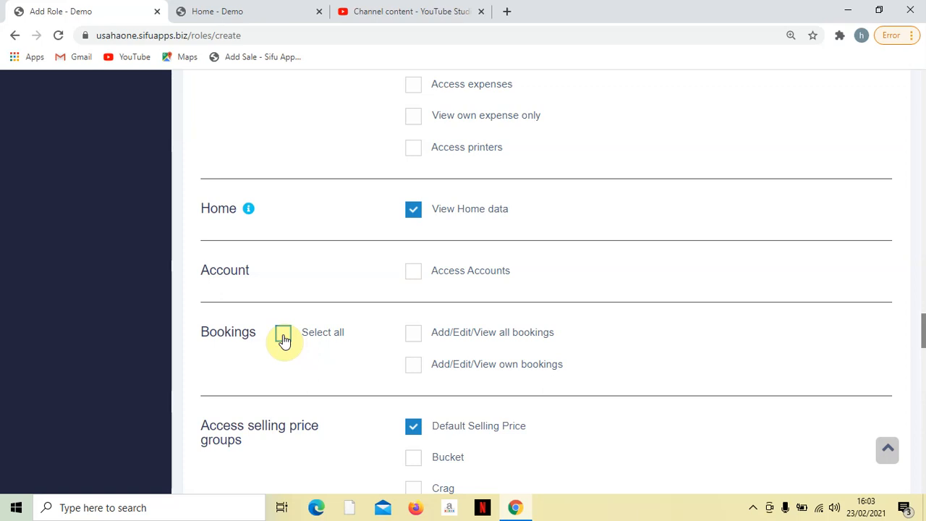
pyautogui.scroll(3, 283, 340)
pyautogui.scroll(-2, 300, 413)
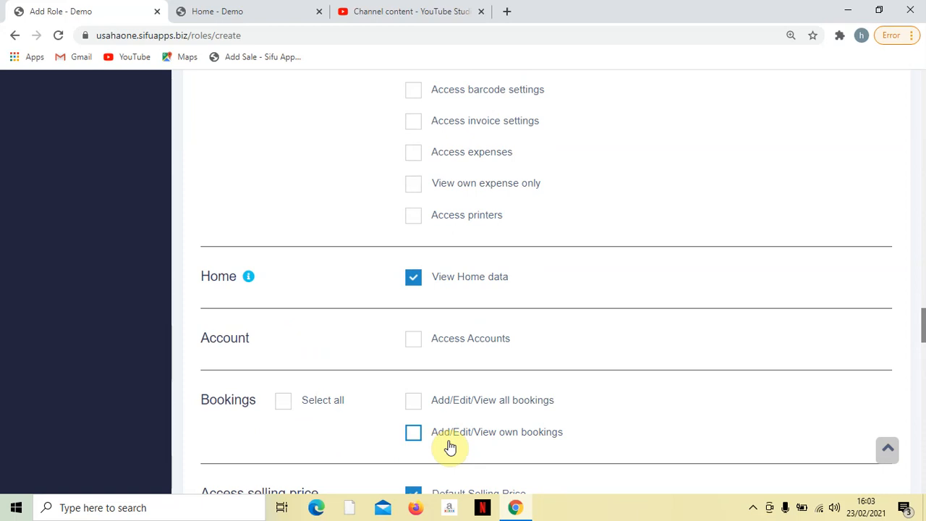
# Review the Bookings and Access selling price groups permissions on the Add Role form
pyautogui.scroll(-3, 436, 436)
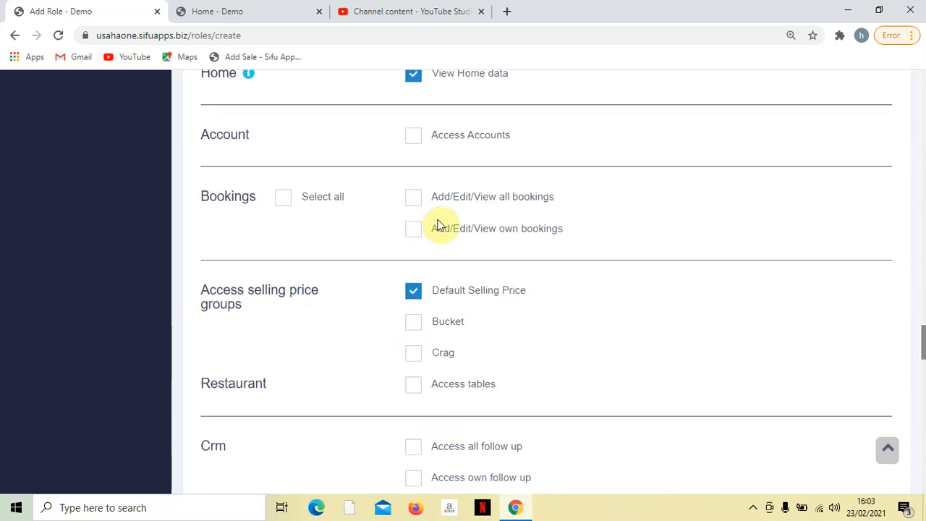
pyautogui.scroll(-2, 437, 226)
pyautogui.scroll(1, 435, 228)
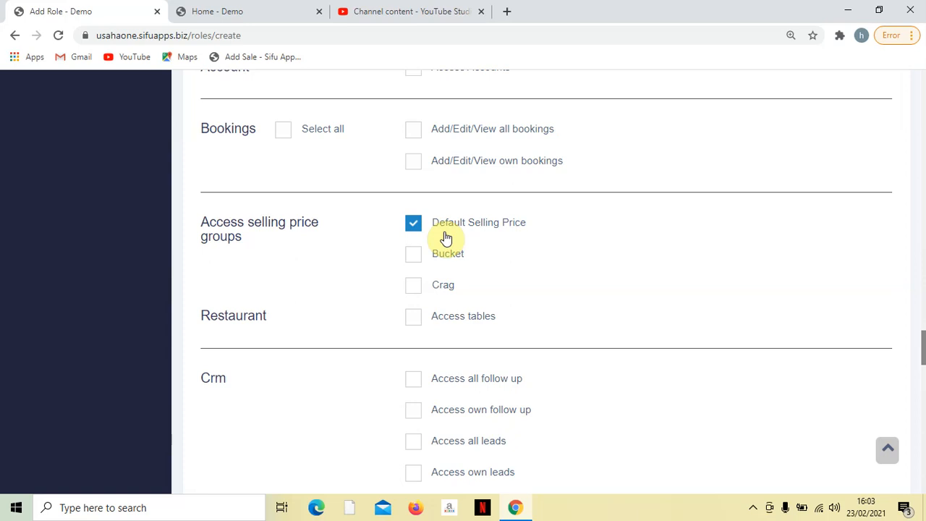
pyautogui.scroll(-2, 446, 235)
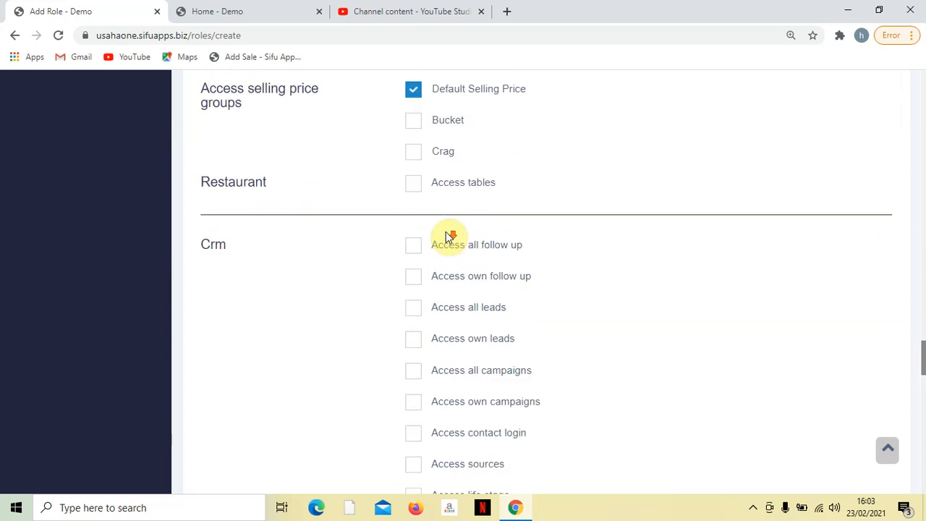
pyautogui.scroll(2, 358, 217)
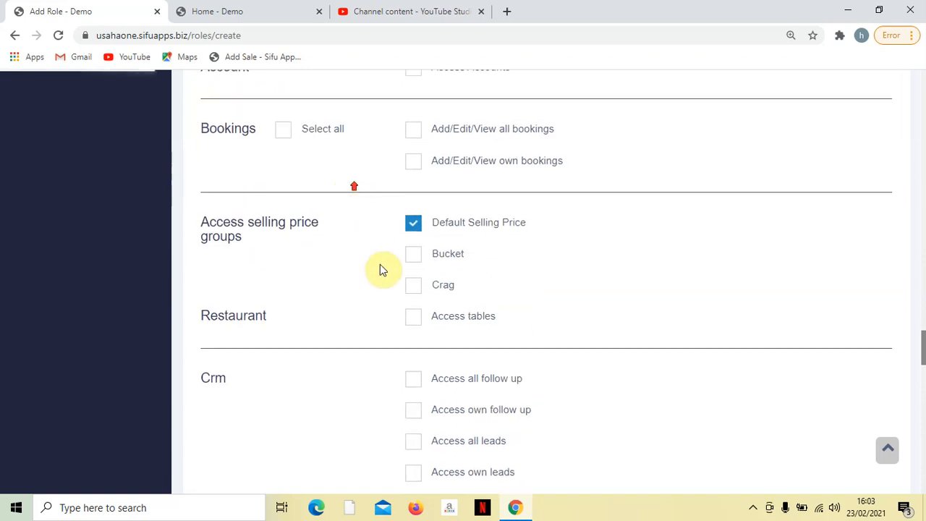
# Grant the Restaurant group's Access tables permission and clear it again
pyautogui.click(414, 321)
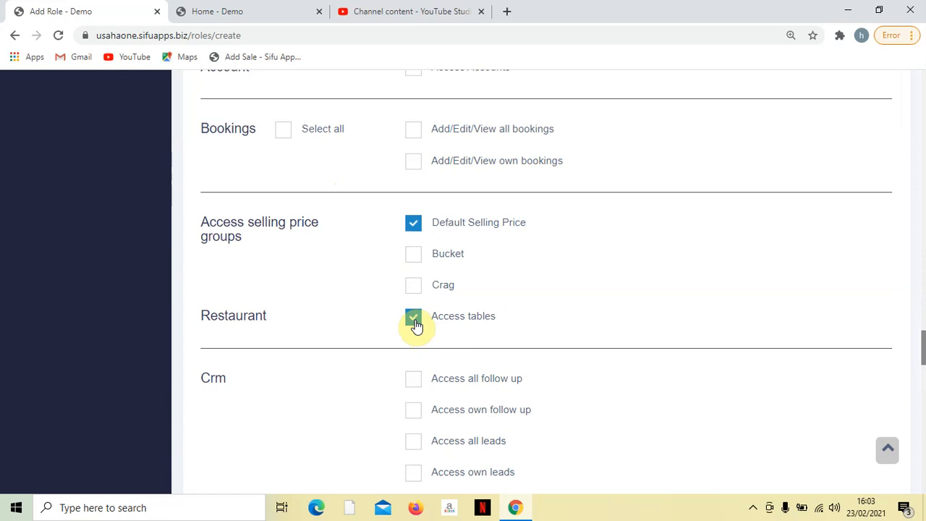
pyautogui.click(423, 326)
pyautogui.scroll(-3, 420, 325)
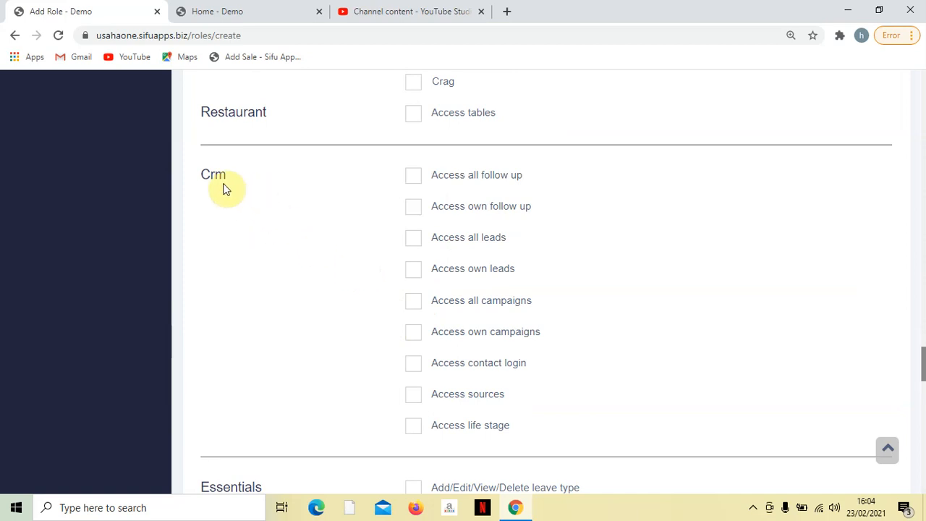
# Check the Crm permission group against the groups above it, and open the CRM dashboard in the second tab
pyautogui.doubleClick(206, 176)
pyautogui.scroll(8, 263, 178)
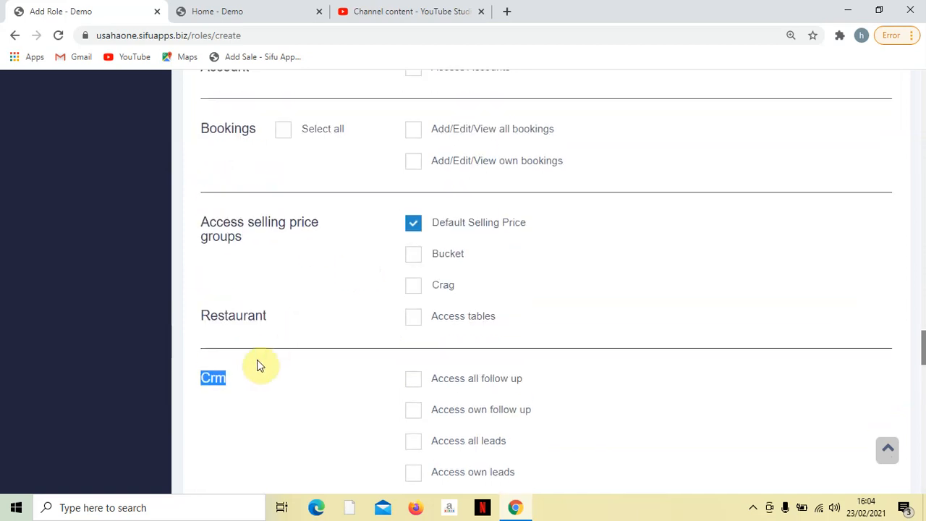
pyautogui.scroll(3, 170, 267)
pyautogui.scroll(-10, 300, 298)
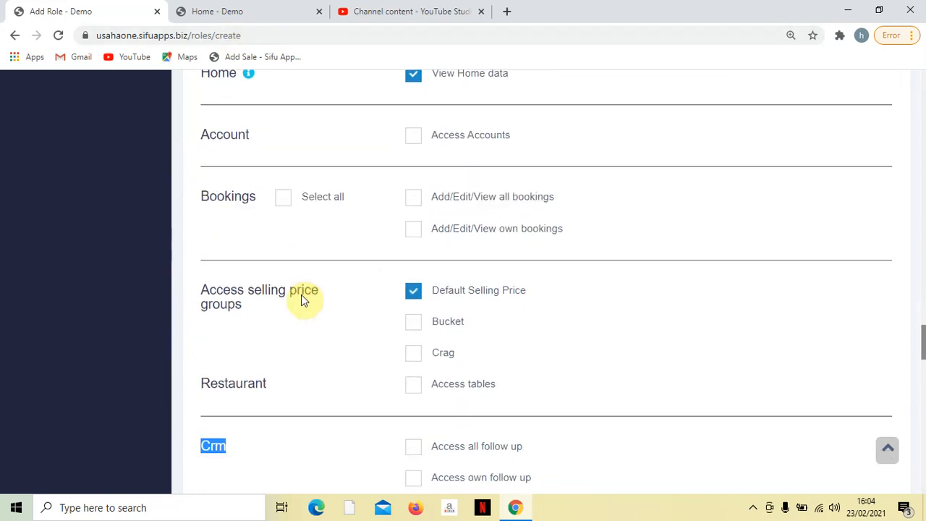
pyautogui.scroll(-1, 306, 300)
pyautogui.click(218, 10)
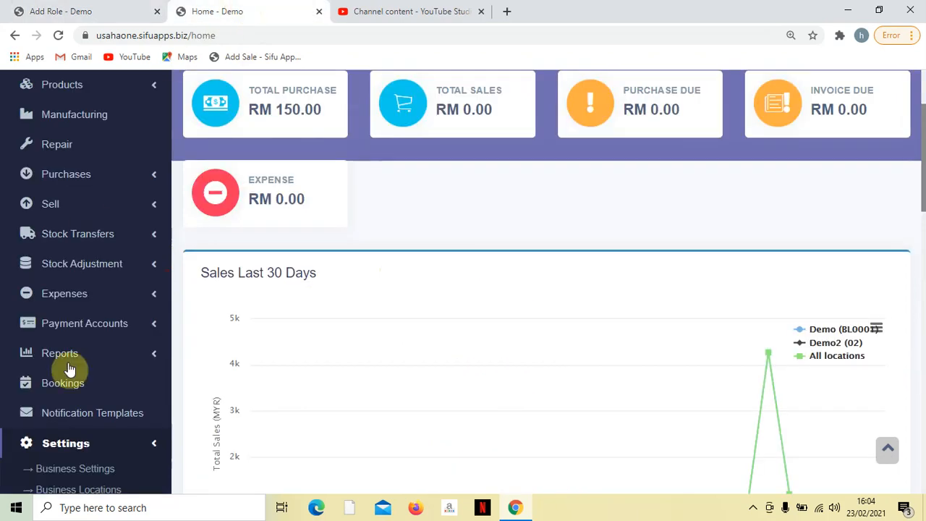
pyautogui.scroll(-4, 79, 382)
pyautogui.scroll(-2, 79, 382)
pyautogui.click(62, 263)
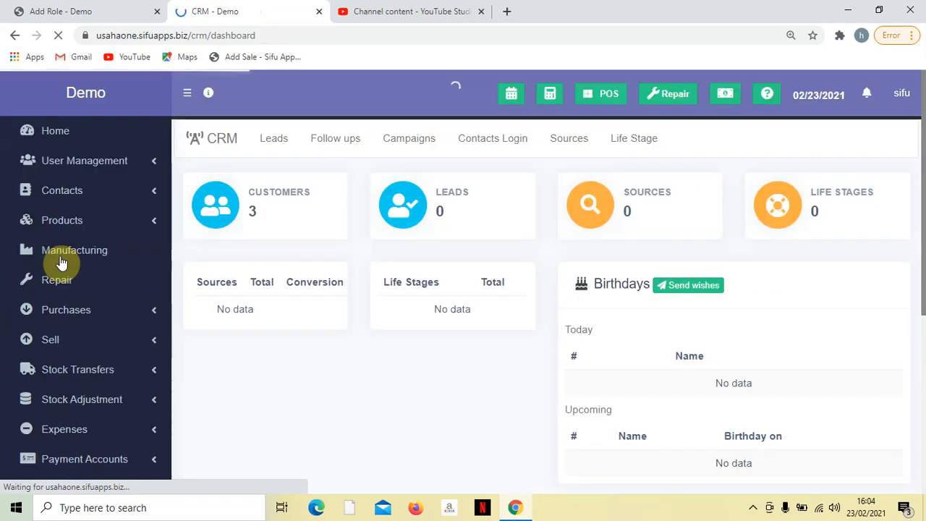
# Return to the Add Role form and review the Crm permissions and the start of the Essentials group
pyautogui.click(76, 11)
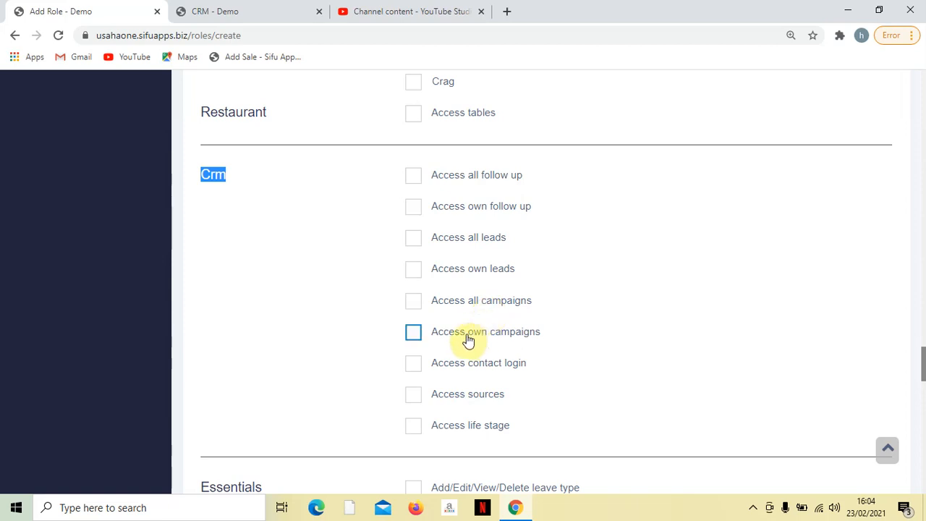
pyautogui.scroll(-2, 472, 337)
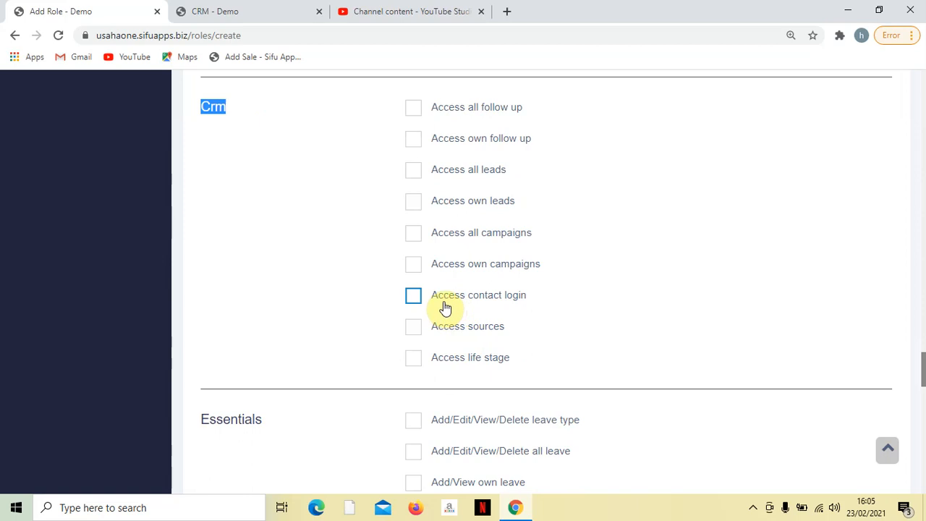
pyautogui.scroll(-2, 445, 308)
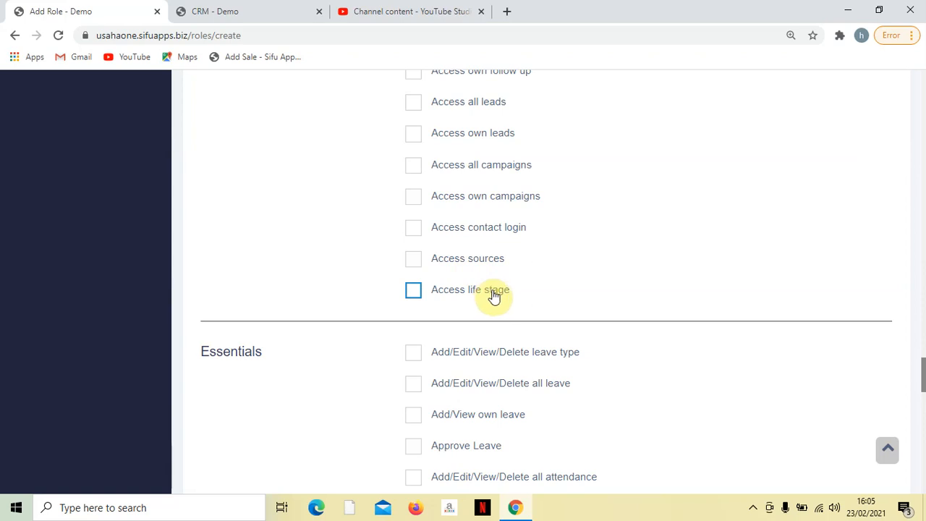
pyautogui.scroll(-2, 478, 293)
pyautogui.scroll(-1, 384, 284)
pyautogui.scroll(-3, 385, 282)
pyautogui.scroll(3, 373, 287)
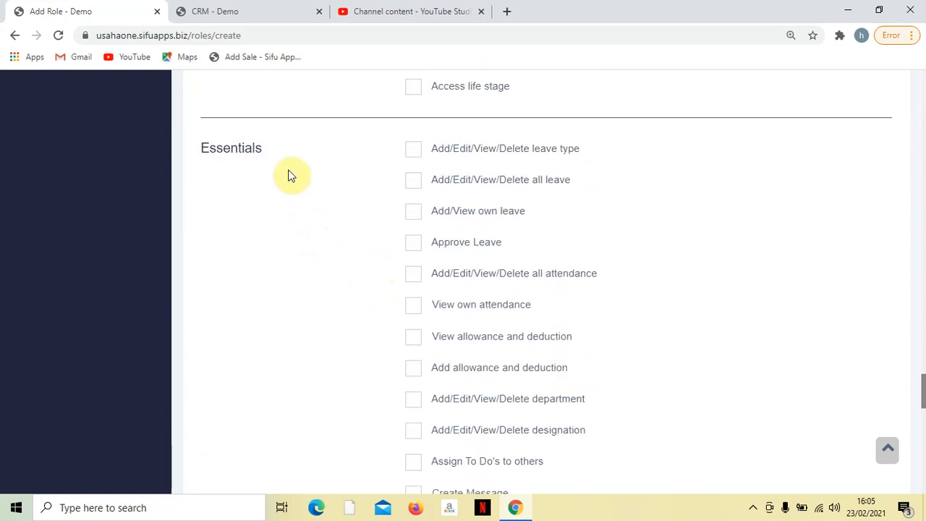
pyautogui.scroll(1, 262, 173)
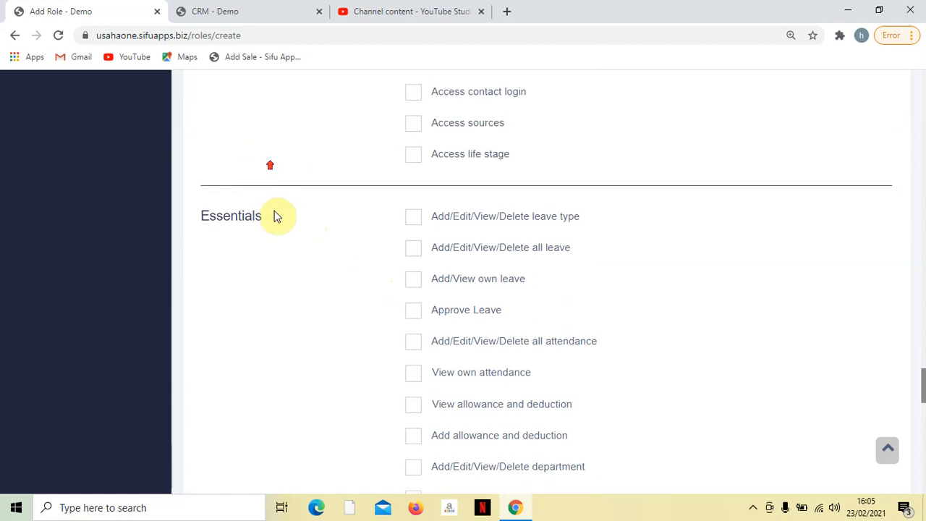
# Switch to the second browser tab and open the Essentials module's To Do page
pyautogui.click(224, 8)
pyautogui.scroll(-4, 33, 358)
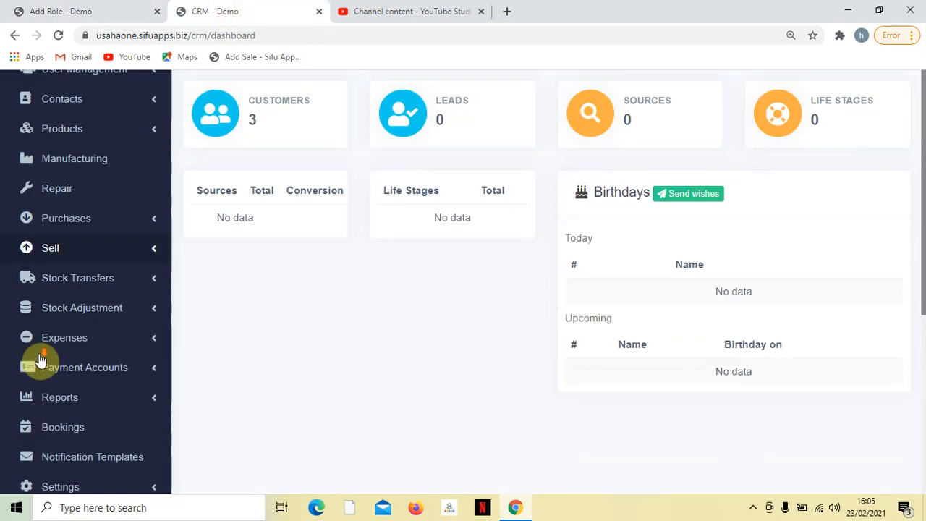
pyautogui.click(95, 423)
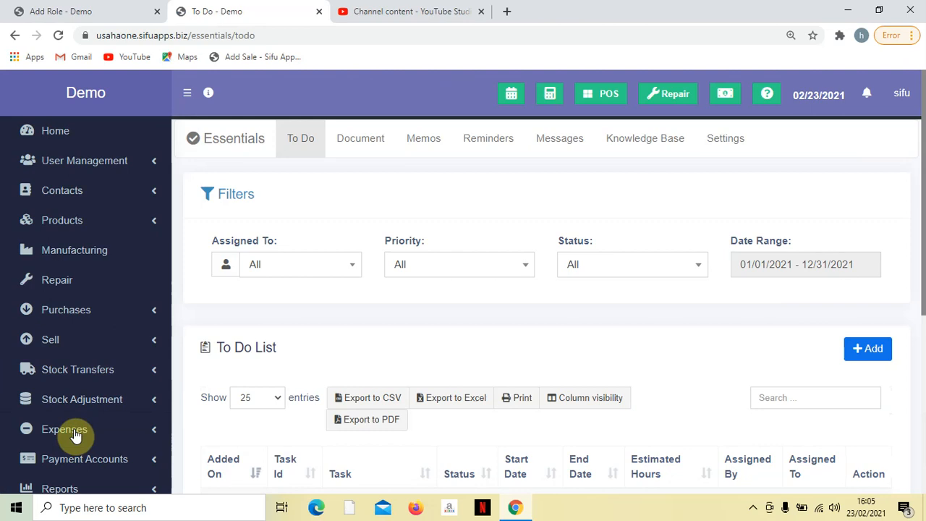
# Return to the Add Role form and grant the Essentials permissions Add/View own leave and View own attendance
pyautogui.click(43, 10)
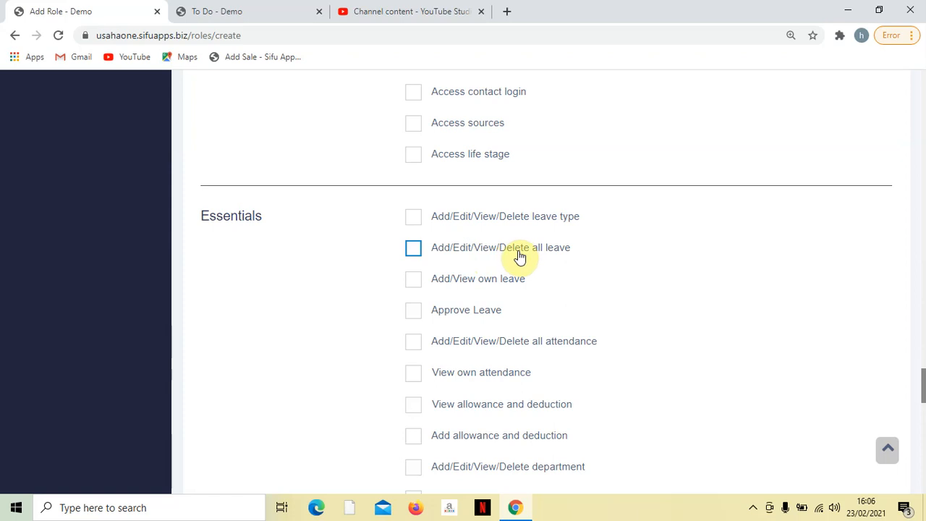
pyautogui.click(411, 289)
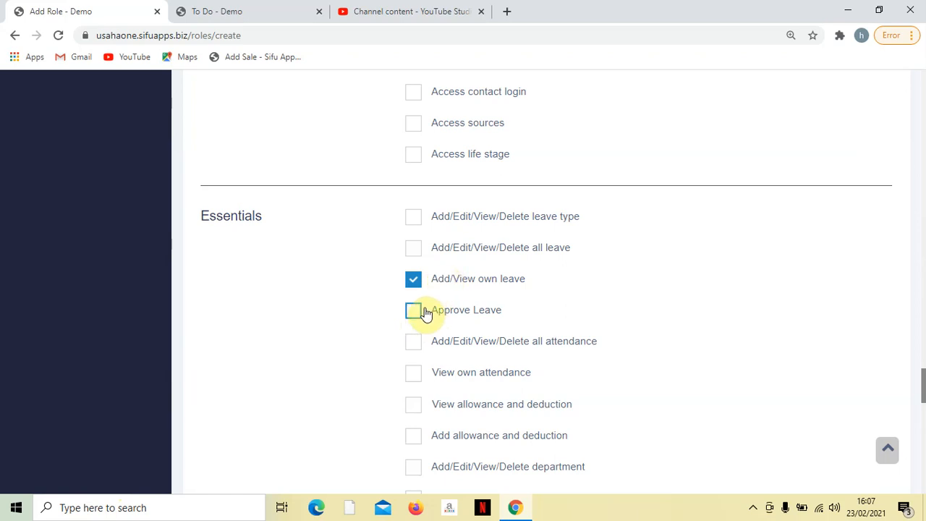
pyautogui.scroll(-2, 427, 313)
pyautogui.scroll(1, 429, 311)
pyautogui.click(414, 280)
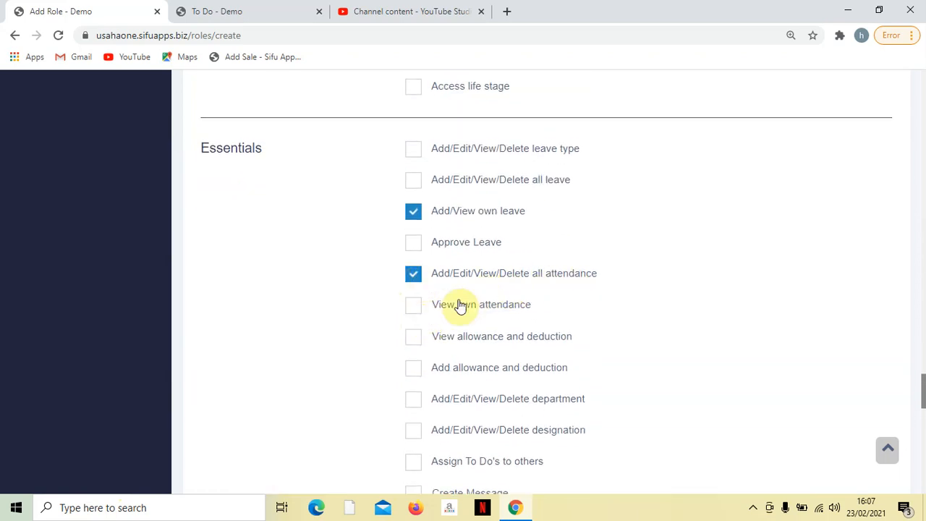
pyautogui.click(418, 282)
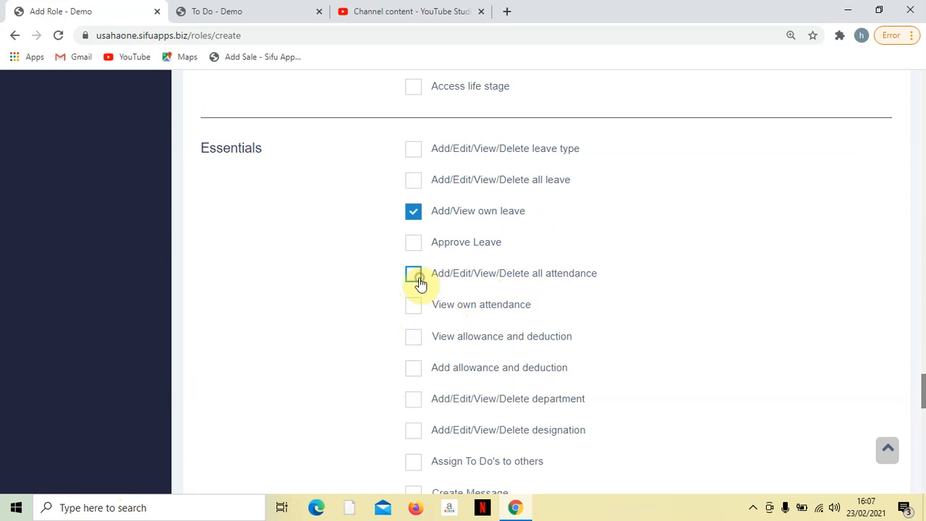
pyautogui.click(419, 310)
# Grant the View allowance and deduction and Add allowance and deduction permissions in Essentials
pyautogui.scroll(-1, 419, 309)
pyautogui.moveTo(441, 276); pyautogui.dragTo(565, 281)
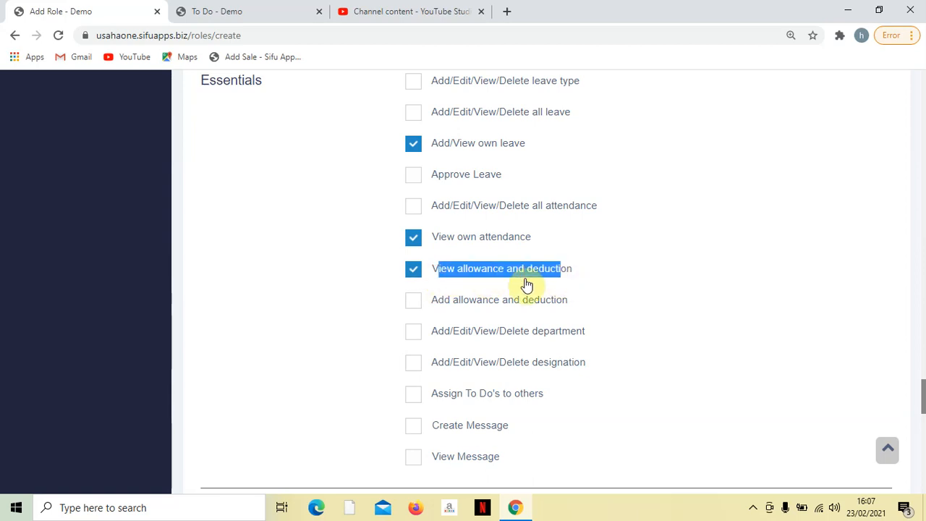
pyautogui.click(565, 282)
pyautogui.click(406, 270)
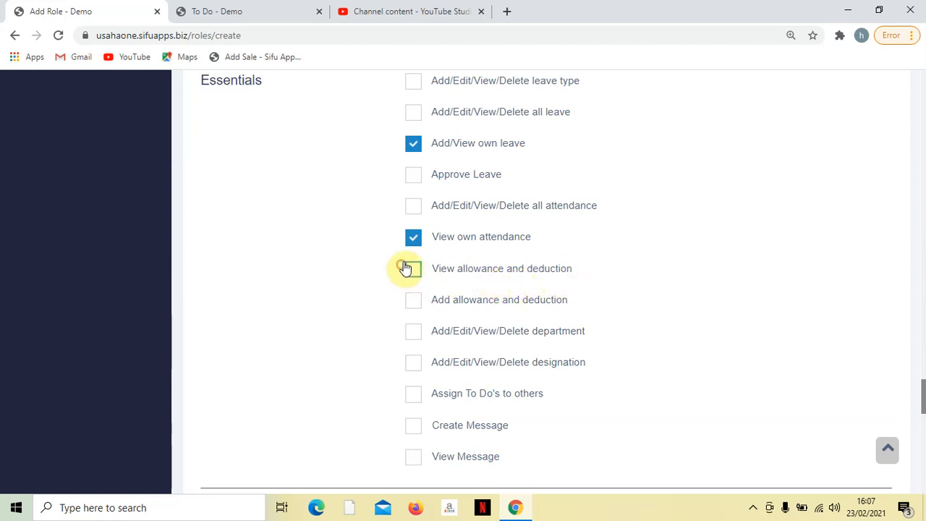
pyautogui.click(415, 268)
pyautogui.click(418, 304)
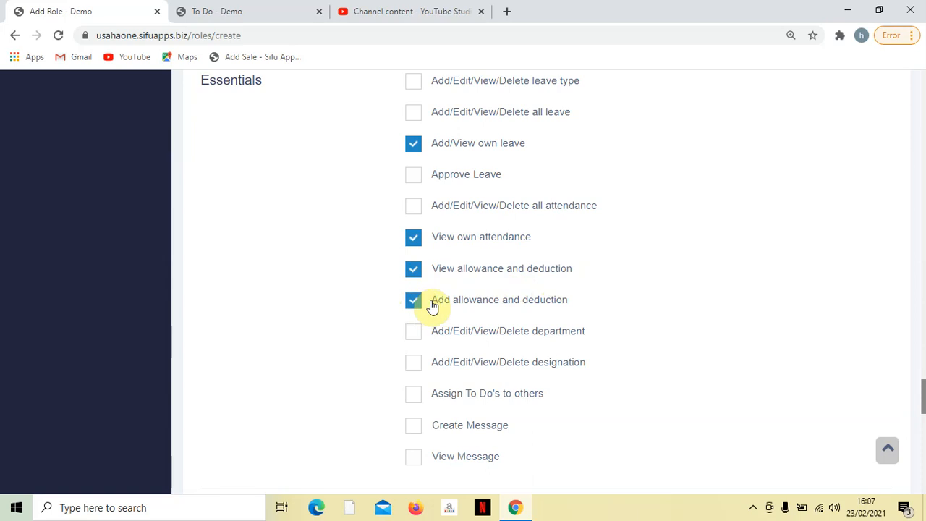
# Grant the Essentials permissions for managing departments and designations, assigning To Do's to others, Create Message and View Message
pyautogui.scroll(-1, 518, 307)
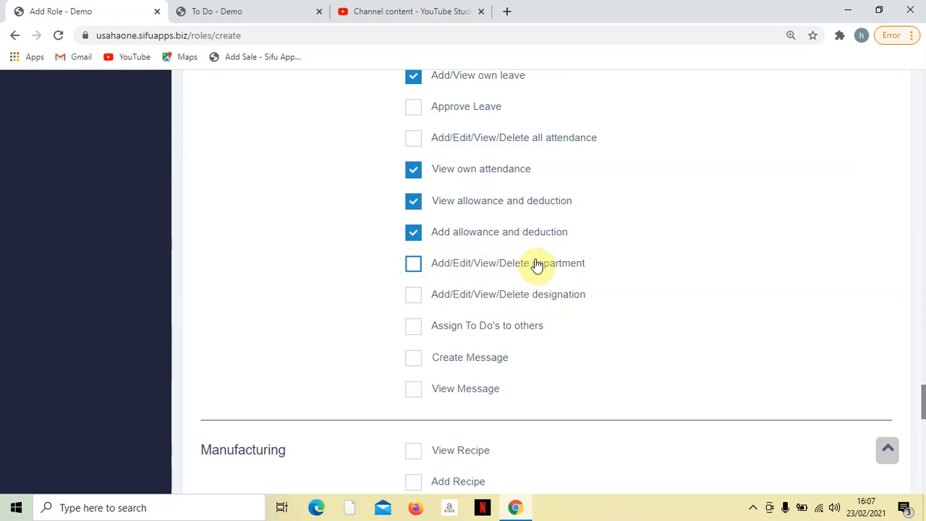
pyautogui.click(414, 265)
pyautogui.click(414, 297)
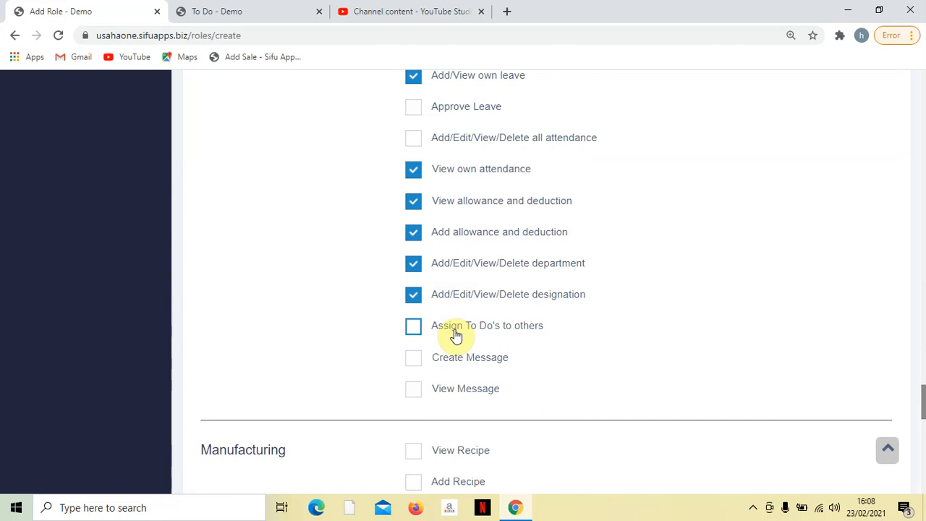
pyautogui.click(417, 333)
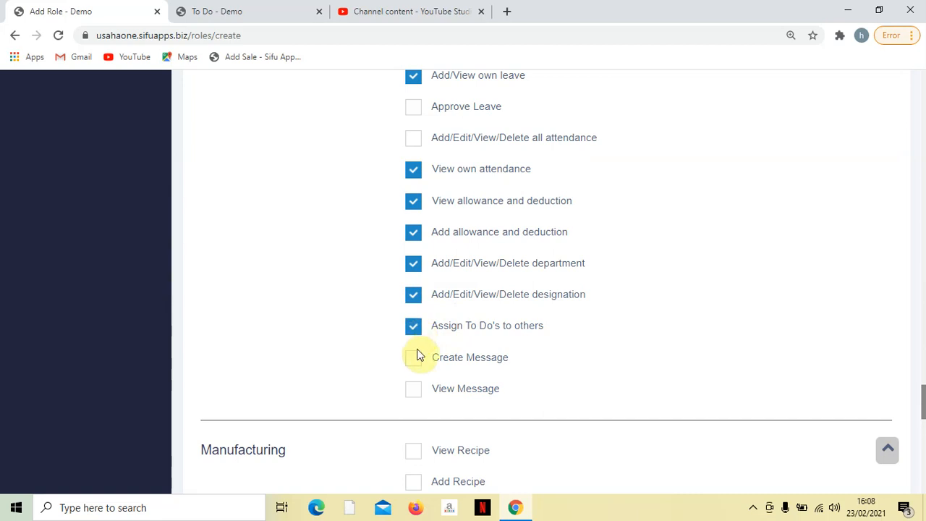
pyautogui.click(413, 358)
pyautogui.click(413, 390)
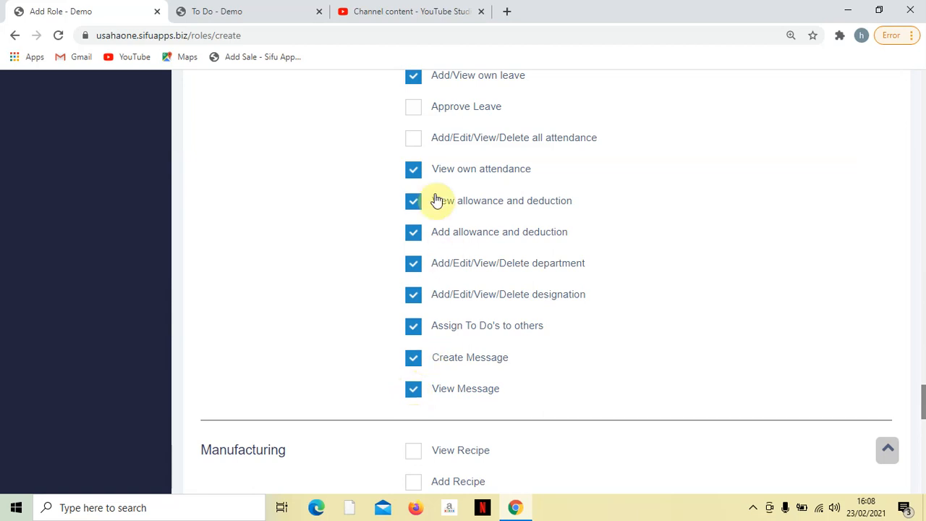
# Find the Manufacturing permission group, and open the Manufacturing module's Recipe page in the second tab
pyautogui.scroll(3, 424, 320)
pyautogui.scroll(-3, 418, 316)
pyautogui.scroll(-3, 418, 316)
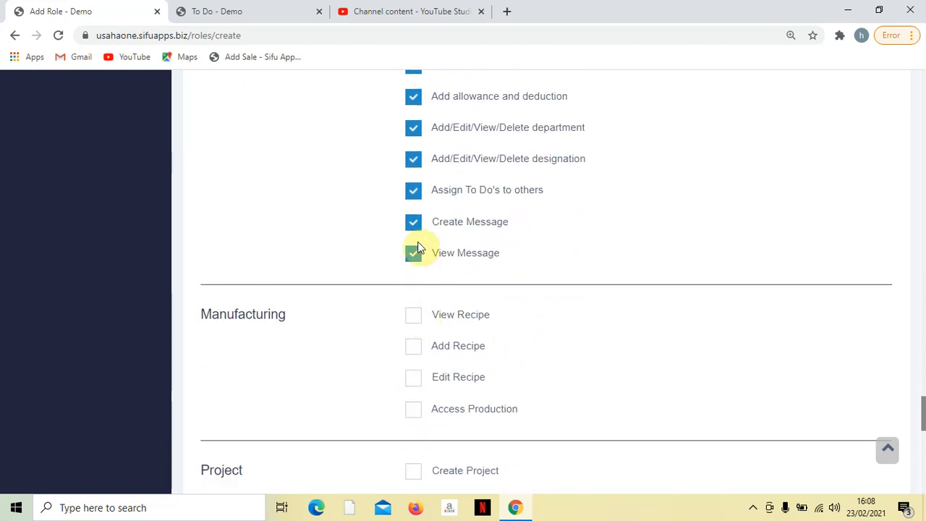
pyautogui.scroll(-2, 409, 203)
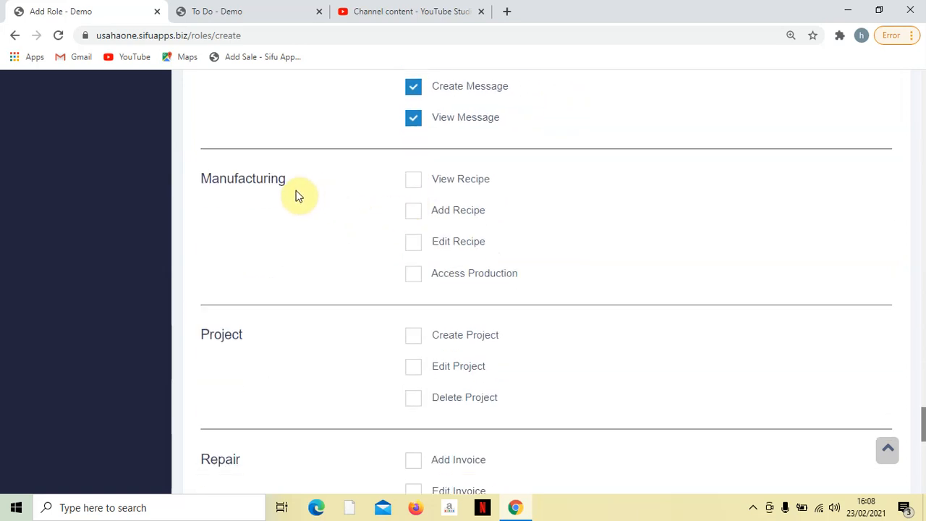
pyautogui.click(243, 13)
pyautogui.scroll(-4, 128, 330)
pyautogui.scroll(3, 131, 330)
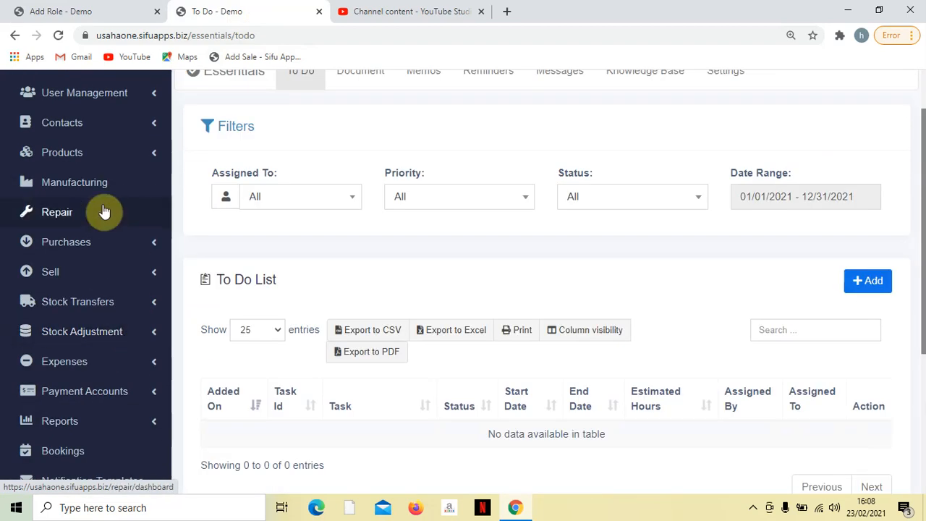
pyautogui.click(98, 189)
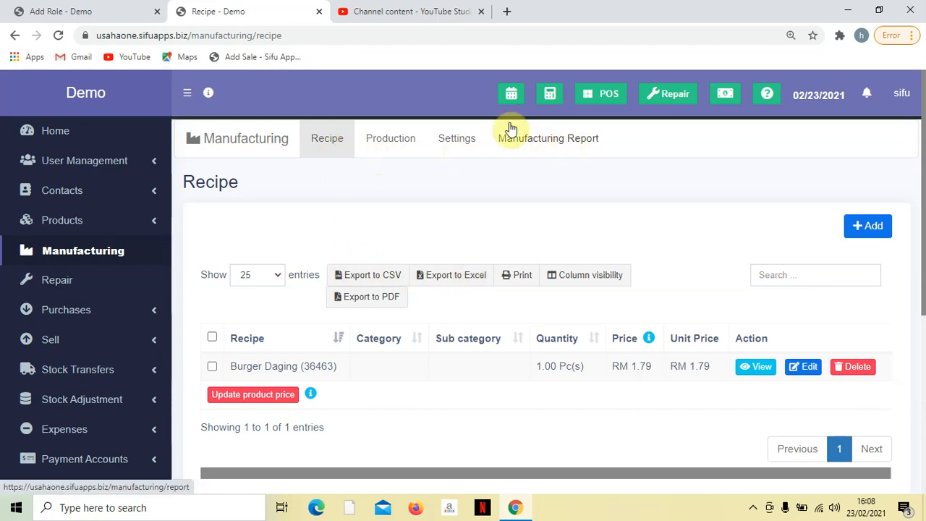
# Return to the Add Role form and grant View Recipe, Add Recipe, Edit Recipe and Access Production under Manufacturing
pyautogui.click(84, 10)
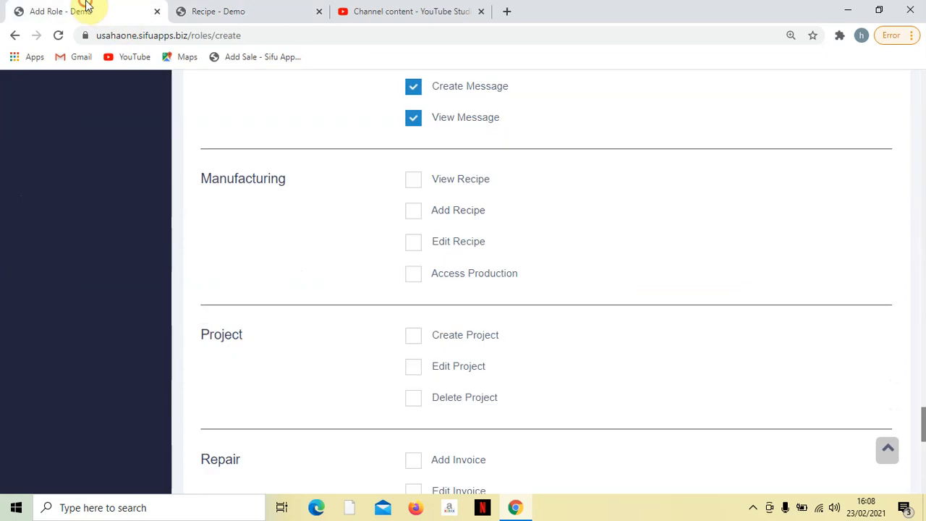
pyautogui.click(420, 186)
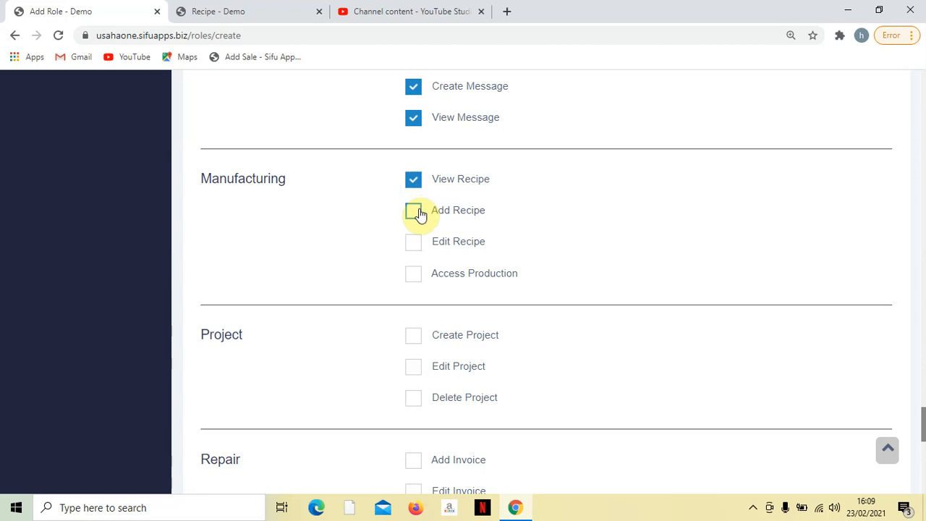
pyautogui.click(417, 212)
pyautogui.click(429, 248)
pyautogui.click(419, 277)
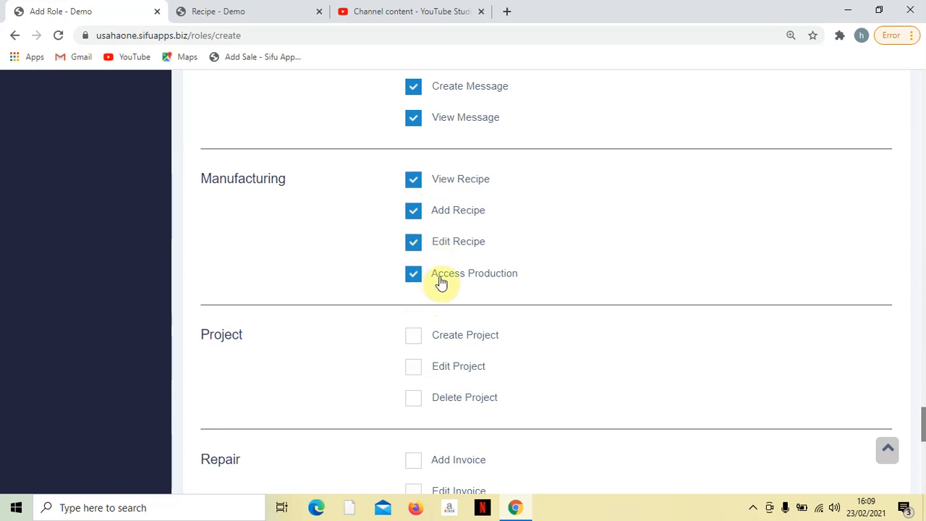
# Find the Project permission group, and open the Project module's Projects page in the second tab
pyautogui.scroll(-1, 430, 283)
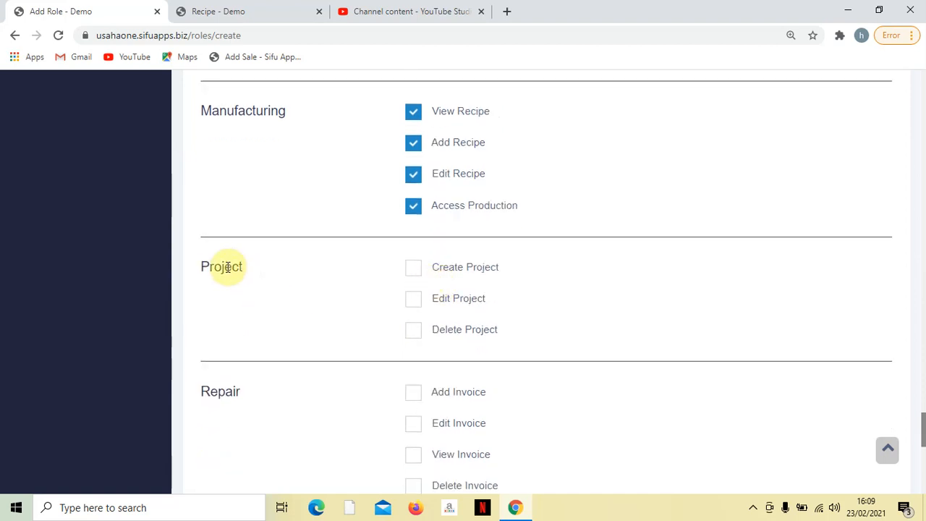
pyautogui.click(258, 9)
pyautogui.scroll(-3, 129, 310)
pyautogui.scroll(-3, 129, 310)
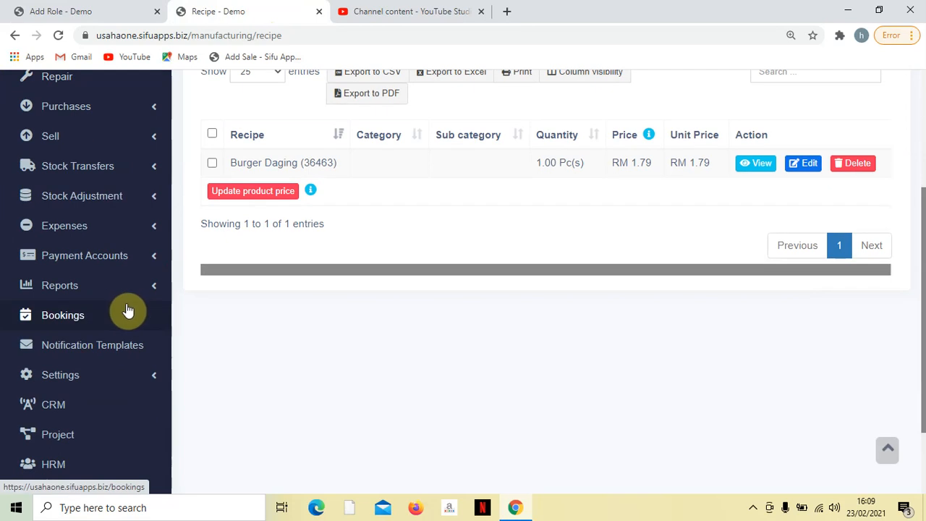
pyautogui.click(102, 366)
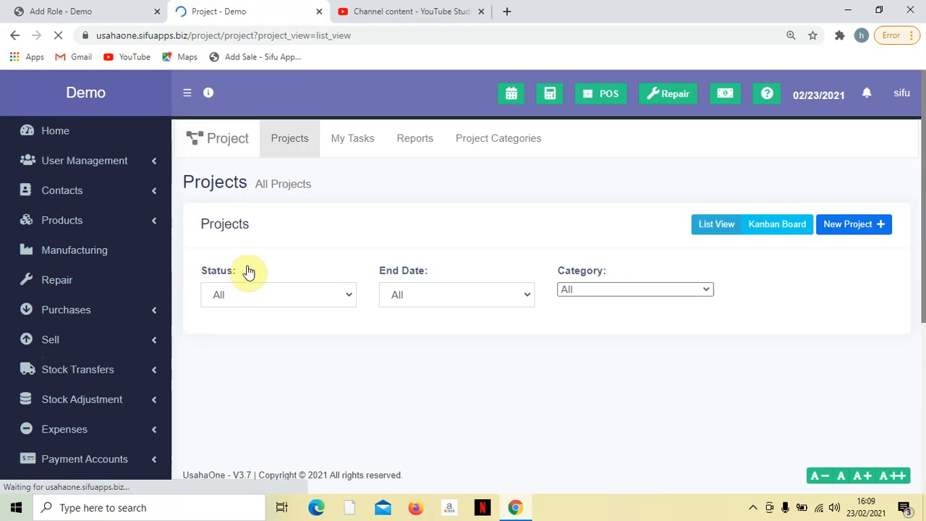
# Return to the Add Role form and examine the Create, Edit and Delete Project permissions
pyautogui.click(90, 7)
pyautogui.scroll(-1, 393, 341)
pyautogui.scroll(1, 393, 343)
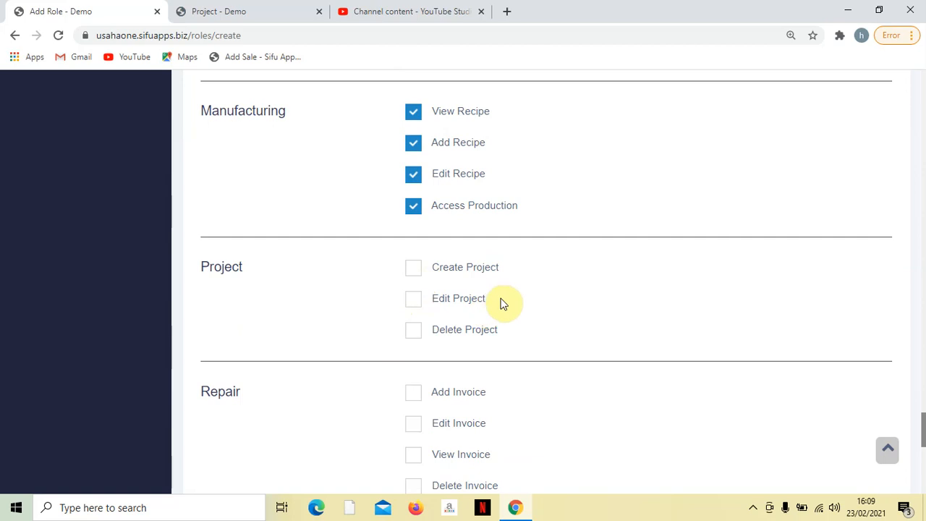
pyautogui.scroll(-2, 504, 303)
pyautogui.scroll(3, 505, 302)
pyautogui.scroll(-1, 409, 372)
pyautogui.scroll(-3, 418, 296)
pyautogui.scroll(2, 283, 182)
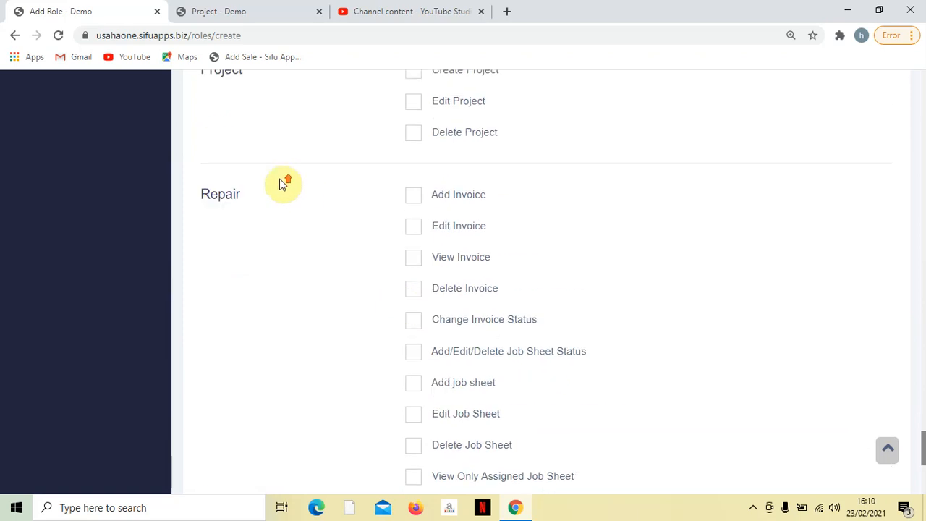
# Find the Repair permission group, and open the Repair module's dashboard in the second tab
pyautogui.scroll(-2, 296, 250)
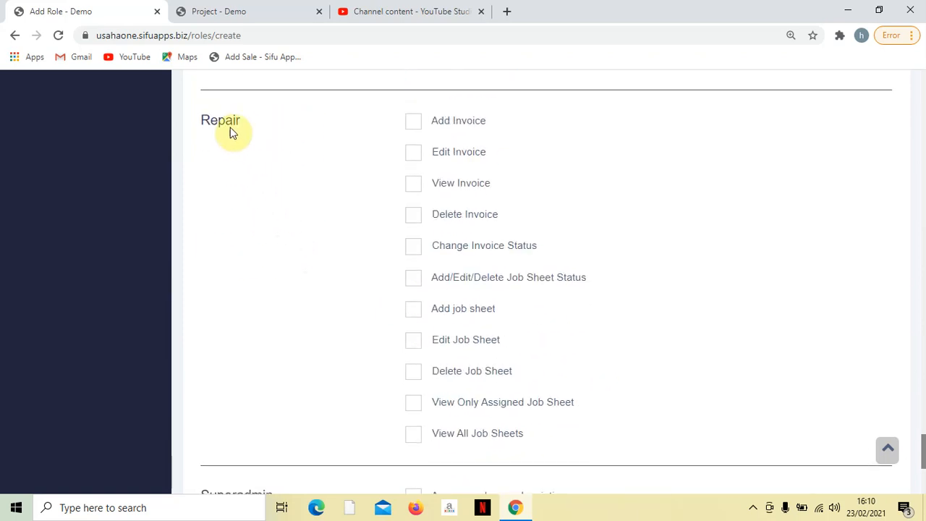
pyautogui.click(227, 11)
pyautogui.scroll(-2, 137, 236)
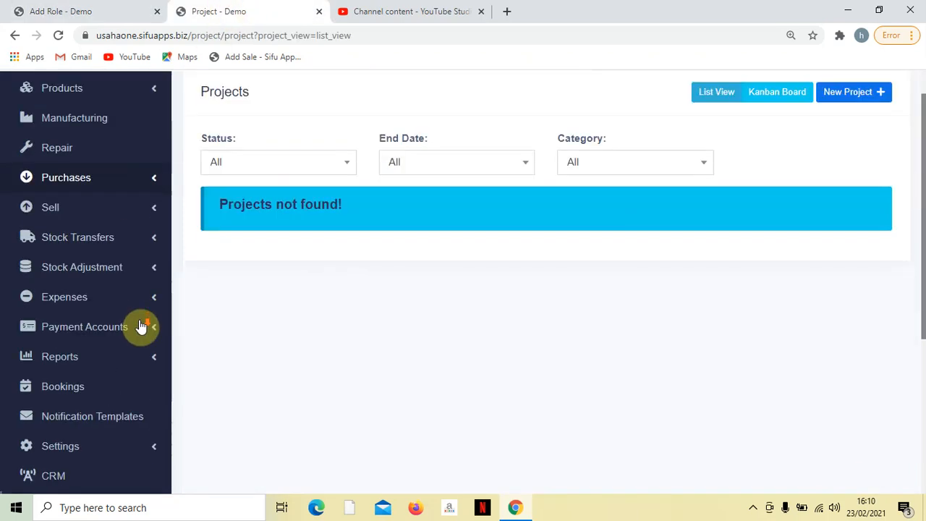
pyautogui.scroll(-2, 82, 270)
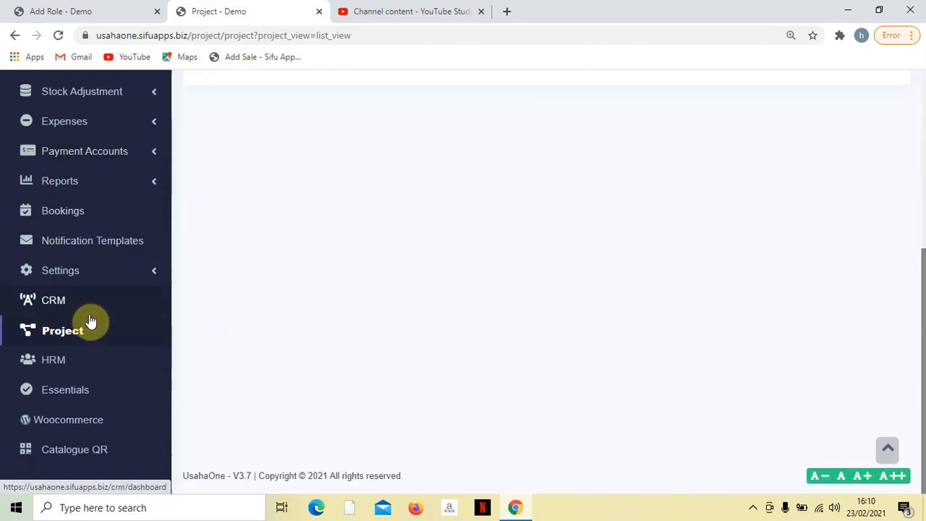
pyautogui.scroll(3, 74, 278)
pyautogui.scroll(1, 101, 302)
pyautogui.click(93, 255)
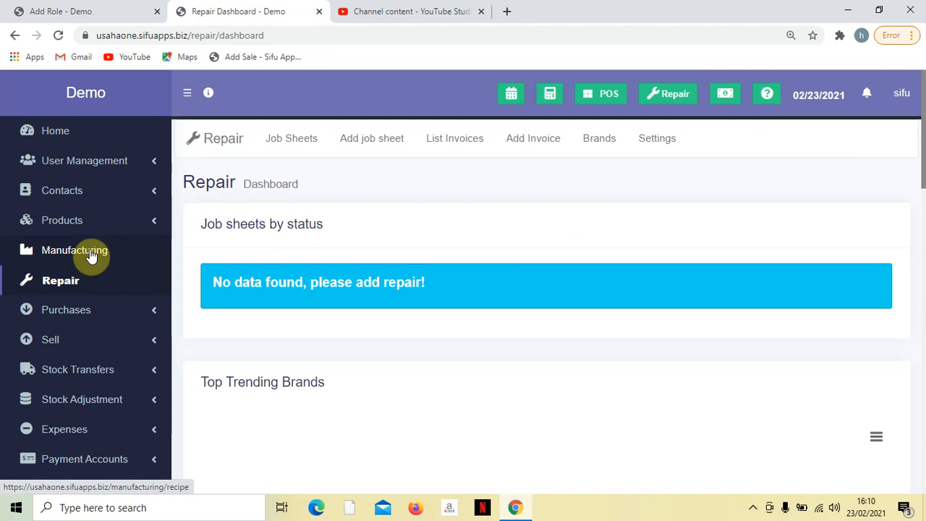
# Examine the invoice and job sheet permissions under Repair in the Add Role form, comparing them with the Repair dashboard
pyautogui.click(133, 11)
pyautogui.scroll(1, 391, 307)
pyautogui.scroll(-1, 373, 297)
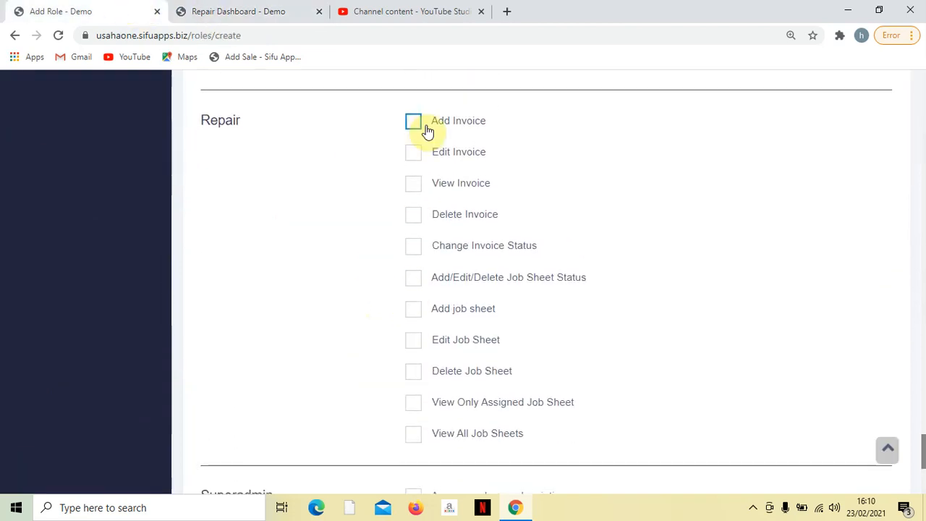
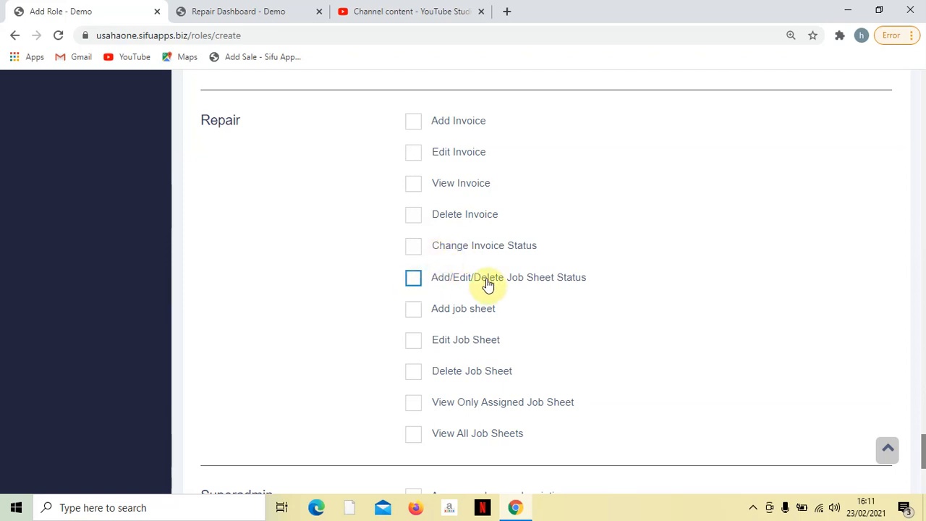
pyautogui.click(268, 10)
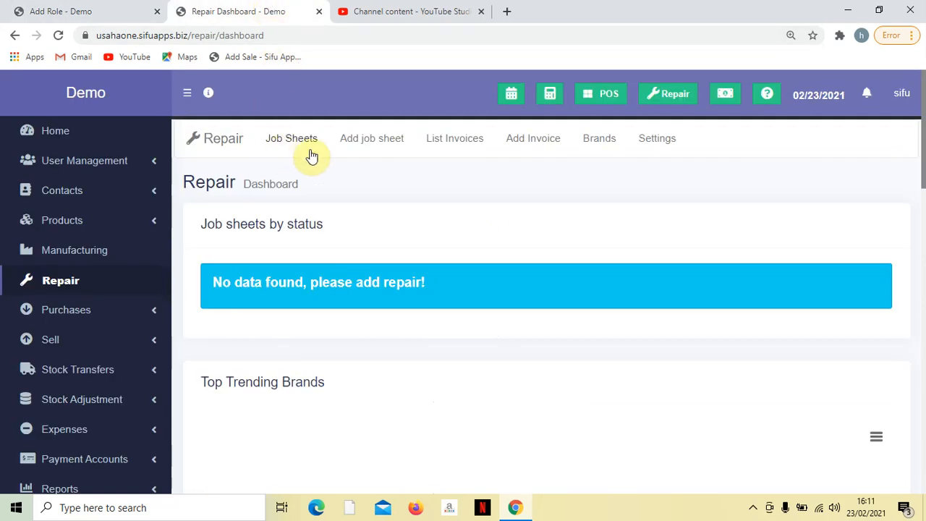
pyautogui.click(96, 10)
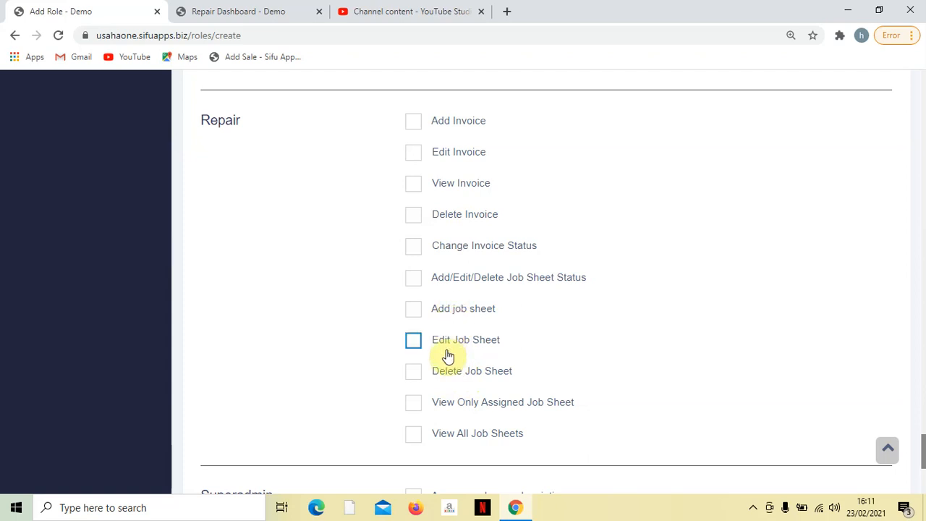
pyautogui.scroll(-1, 459, 356)
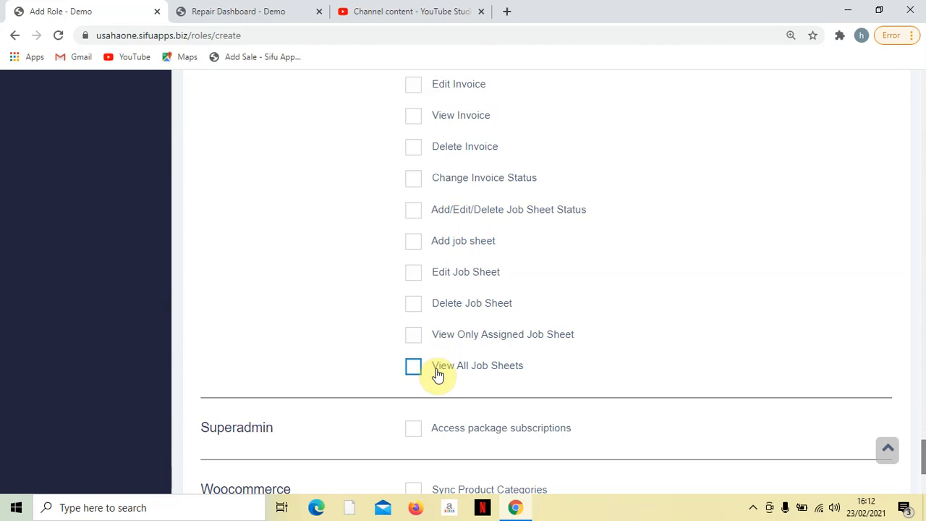
# Examine the Superadmin and Woocommerce permission groups at the end of the Add Role form
pyautogui.scroll(-2, 436, 374)
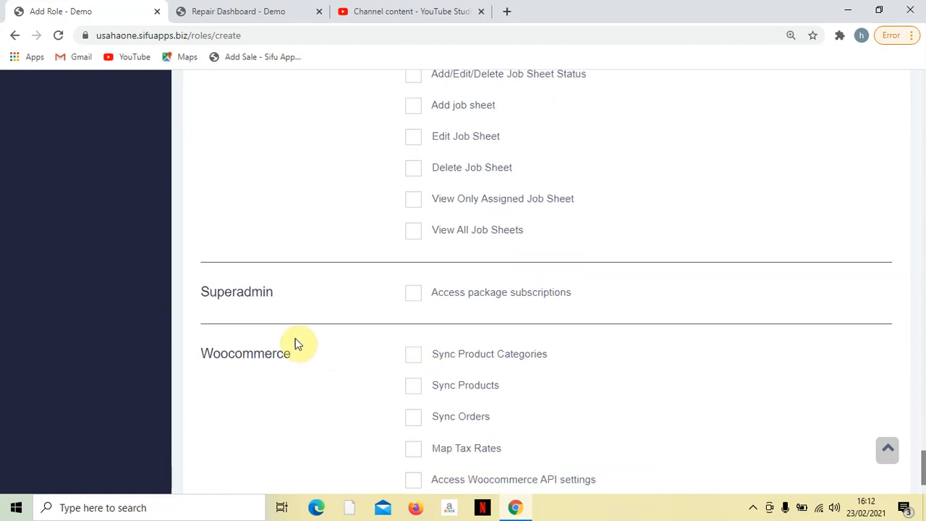
pyautogui.scroll(-2, 539, 307)
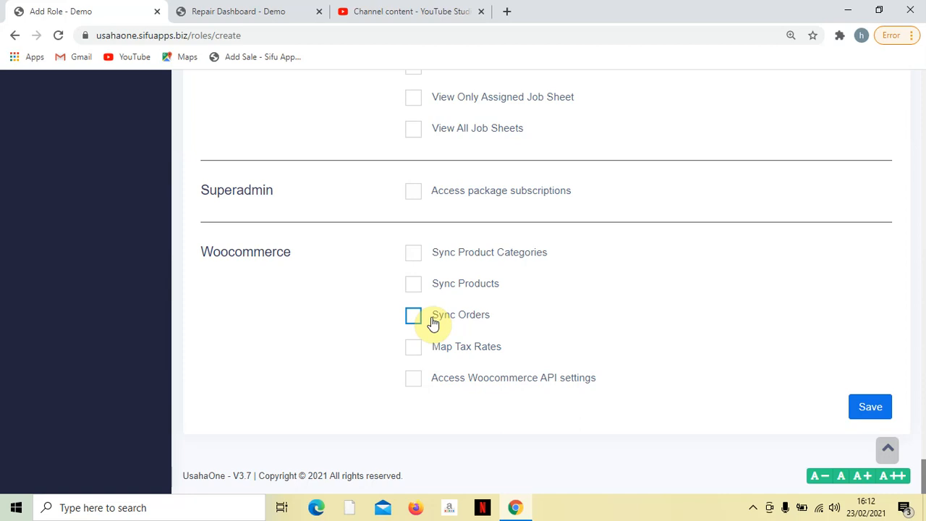
pyautogui.moveTo(202, 252); pyautogui.dragTo(327, 275)
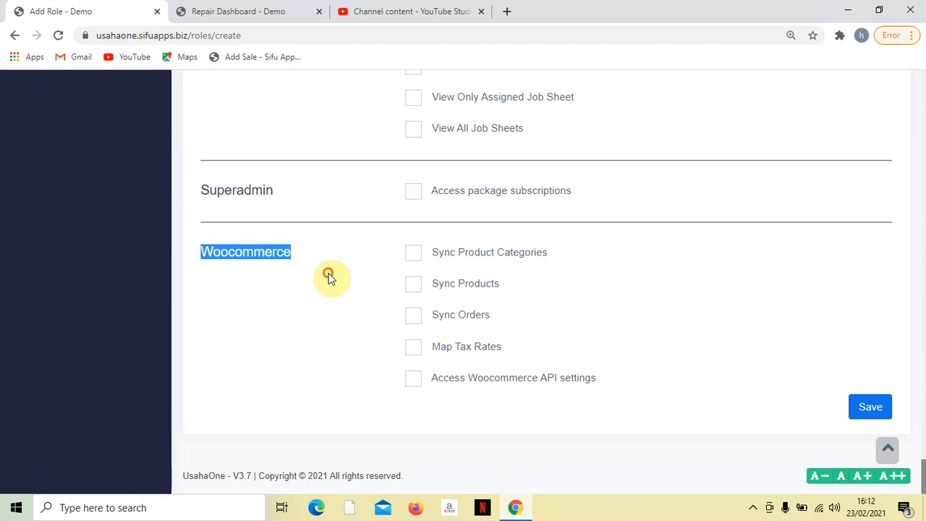
# Review the permissions chosen for the Supervisor role throughout the whole Add Role form
pyautogui.scroll(6, 327, 277)
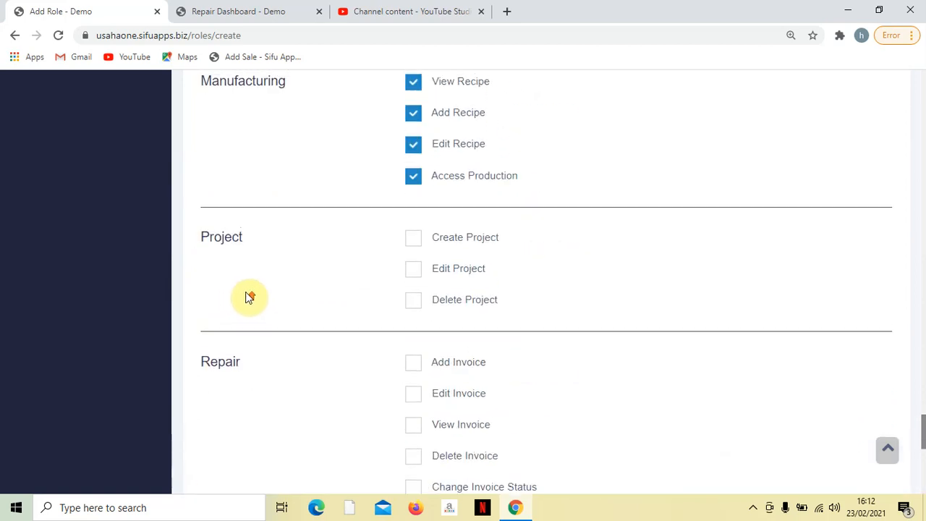
pyautogui.scroll(10, 261, 282)
pyautogui.scroll(10, 261, 281)
pyautogui.scroll(10, 262, 280)
pyautogui.scroll(6, 257, 278)
pyautogui.scroll(-10, 314, 300)
pyautogui.scroll(-15, 316, 296)
pyautogui.scroll(-20, 472, 369)
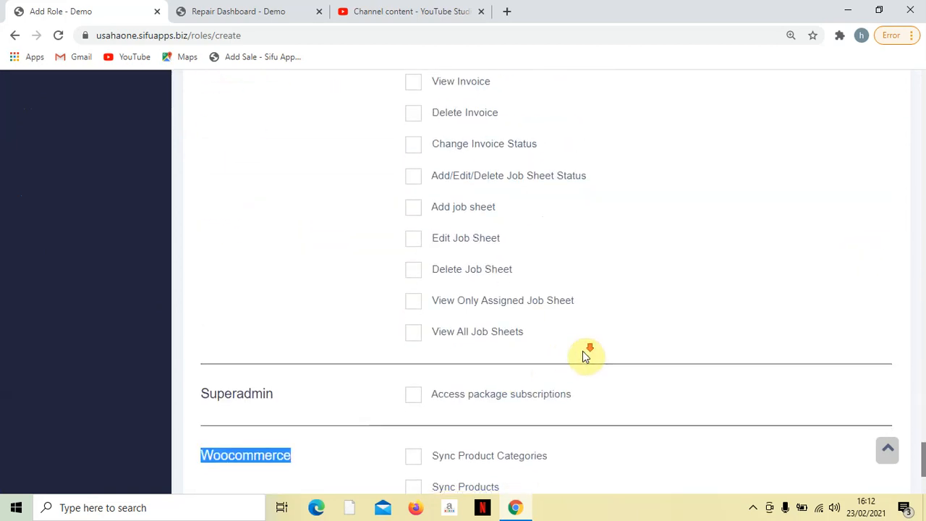
pyautogui.scroll(-3, 579, 353)
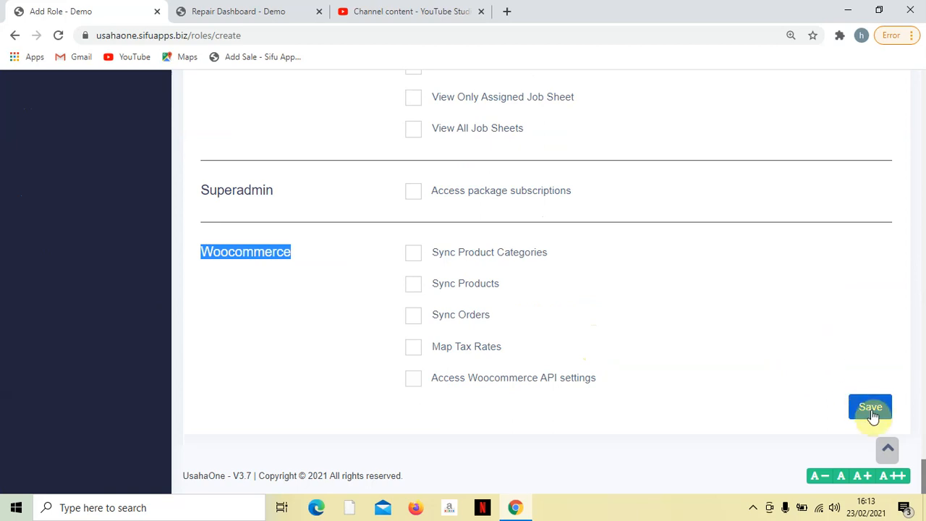
# Leave the Add Role form without saving and open the list of all users
pyautogui.scroll(15, 786, 362)
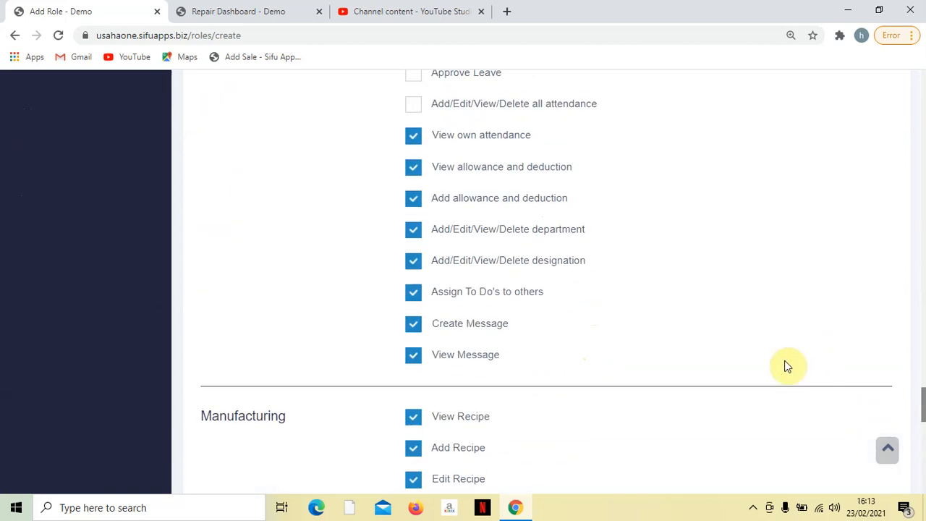
pyautogui.scroll(20, 787, 366)
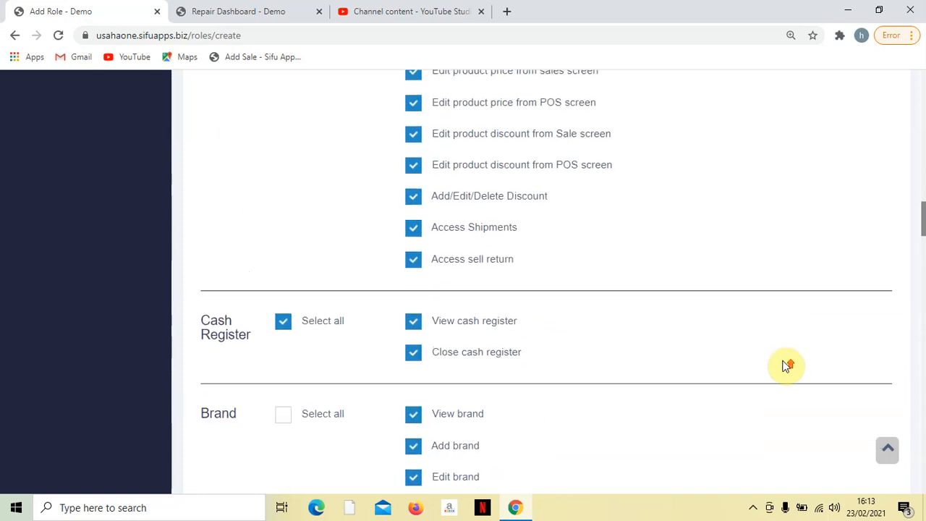
pyautogui.scroll(10, 787, 365)
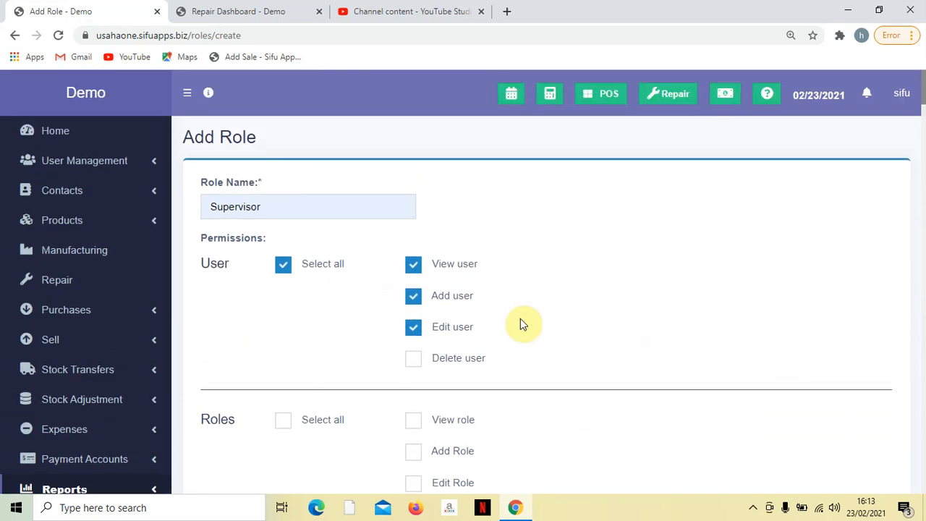
pyautogui.click(97, 163)
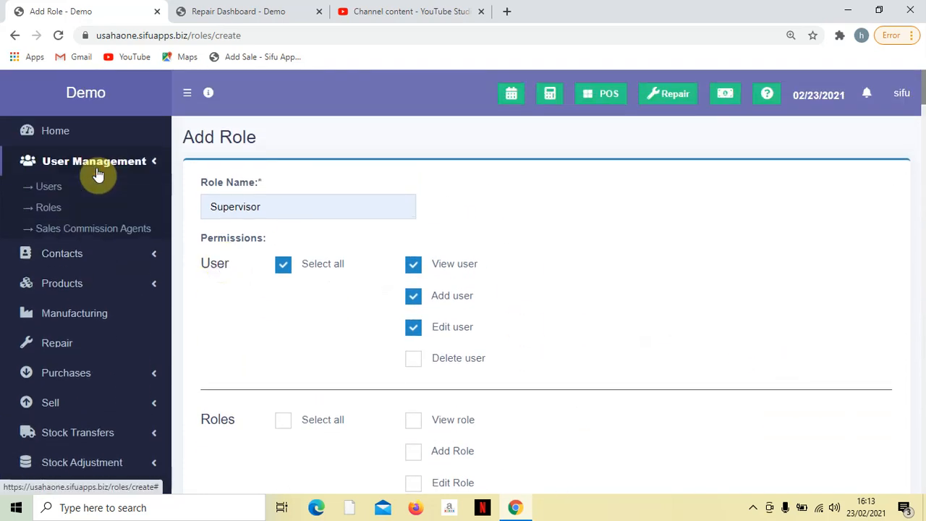
pyautogui.click(55, 186)
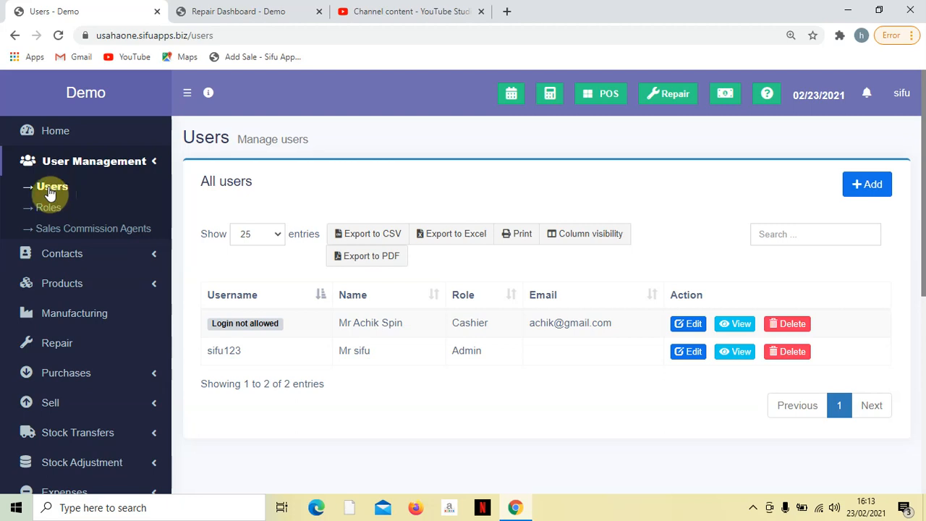
# Highlight the login status in the Cashier user's row, and open the form for adding a user
pyautogui.click(211, 323)
pyautogui.moveTo(210, 325); pyautogui.dragTo(261, 335)
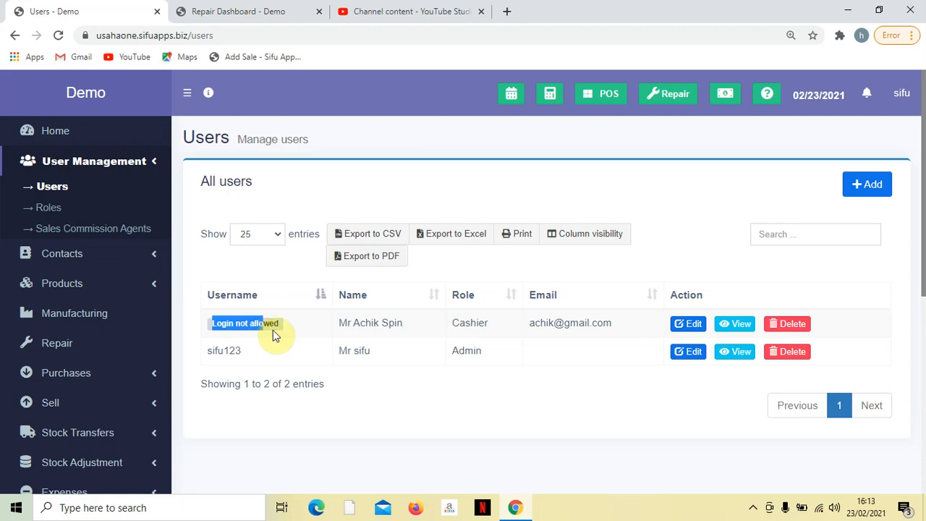
pyautogui.click(877, 184)
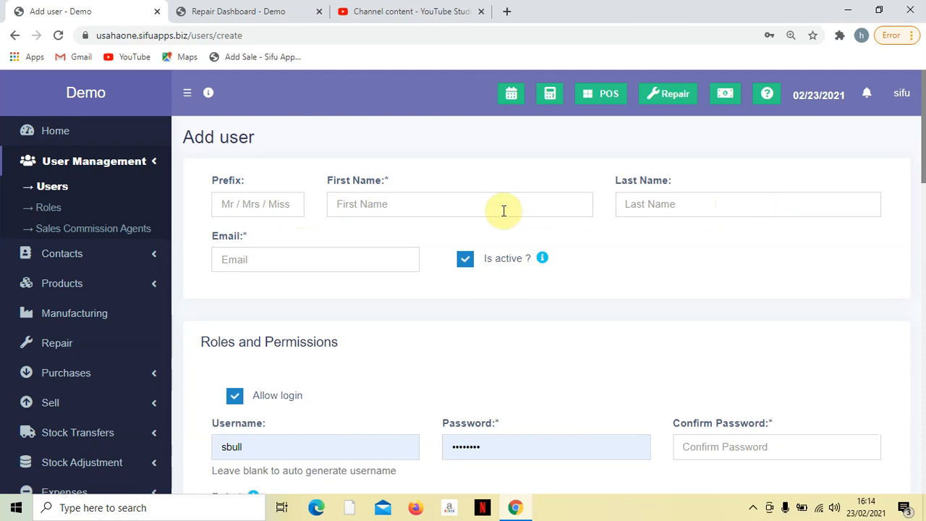
# Examine the name, email, Is active and login fields of the Add user form, including the Is active help note
pyautogui.scroll(-1, 325, 250)
pyautogui.scroll(1, 325, 250)
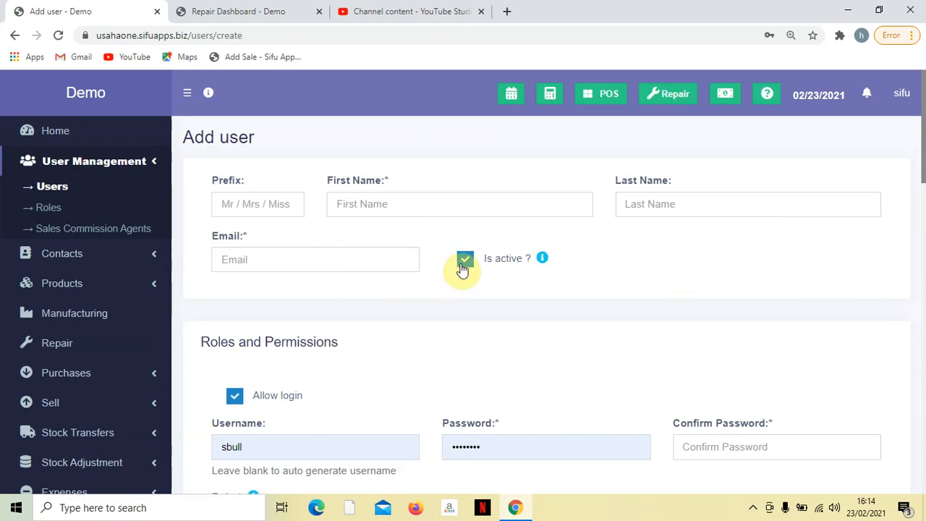
pyautogui.moveTo(544, 260)
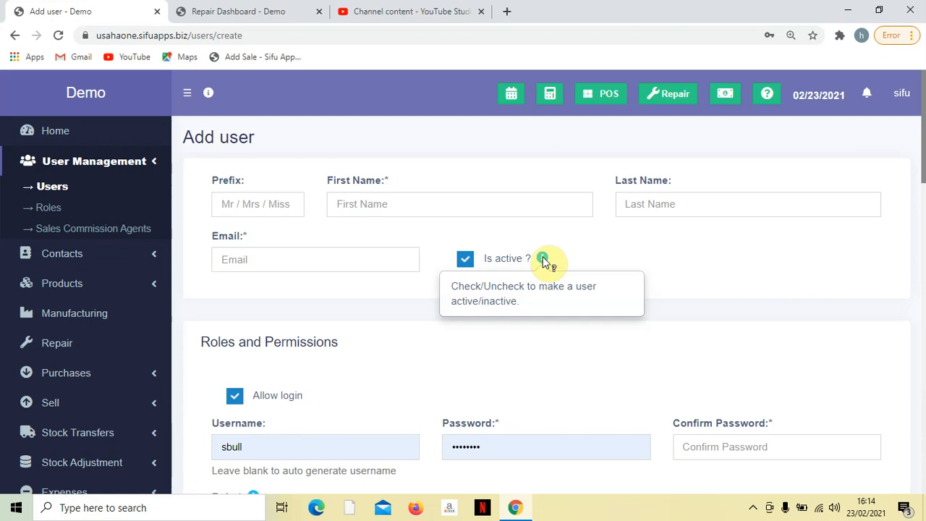
pyautogui.scroll(-2, 547, 260)
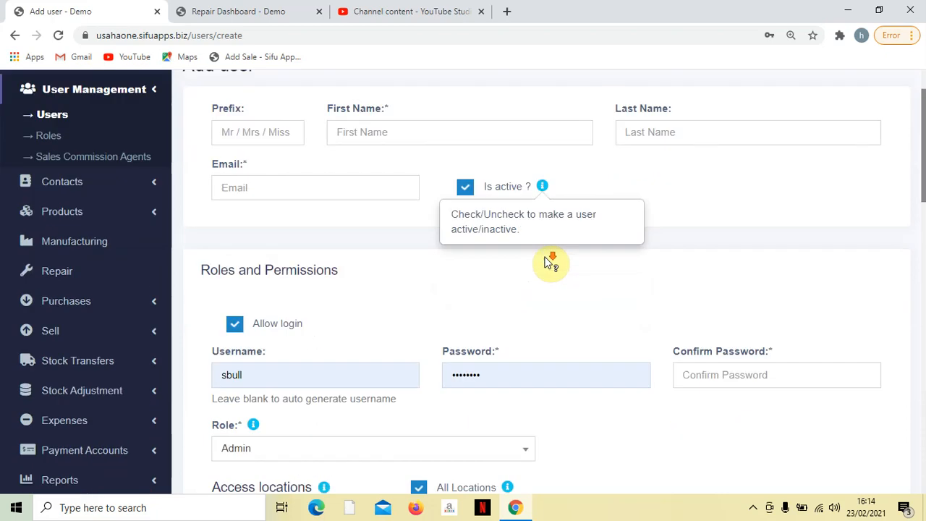
pyautogui.moveTo(201, 207); pyautogui.dragTo(448, 212)
pyautogui.click(444, 239)
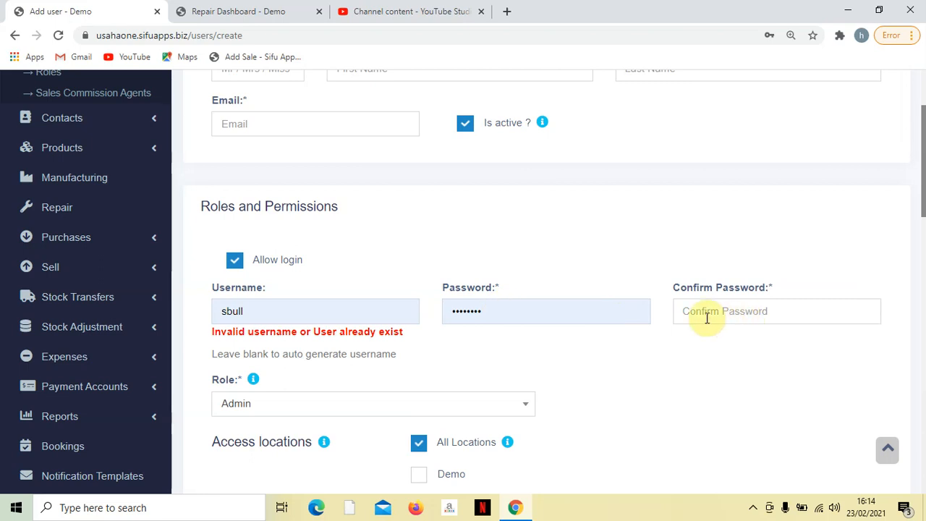
# Turn Allow login off to view the available Role options, and turn it back on
pyautogui.click(237, 262)
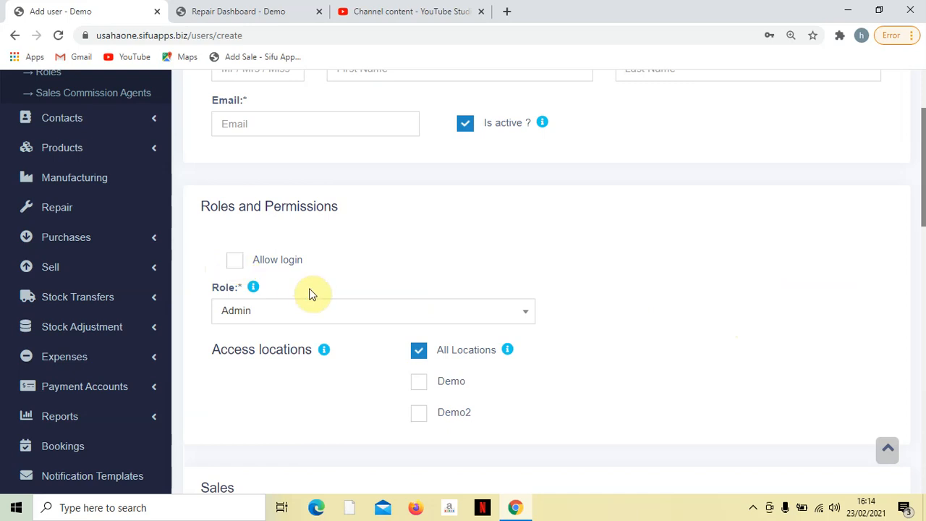
pyautogui.click(362, 319)
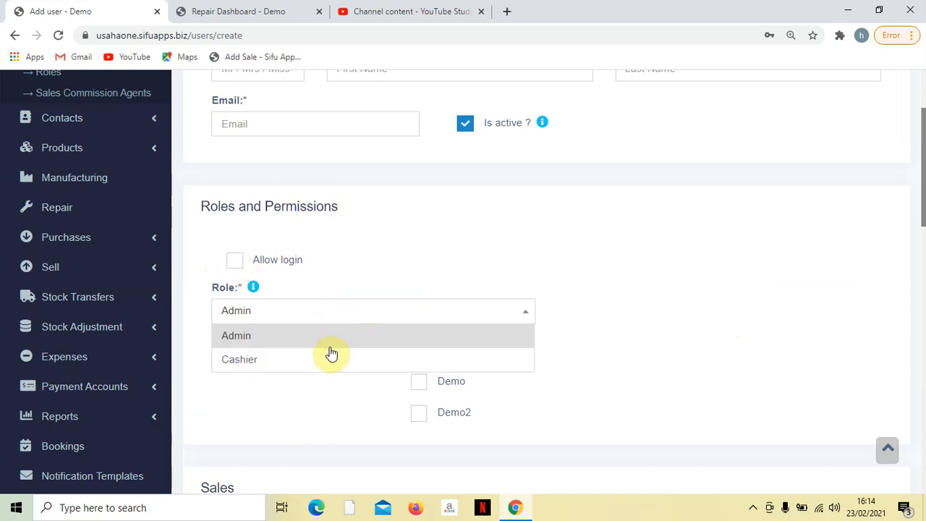
pyautogui.click(335, 266)
pyautogui.click(242, 264)
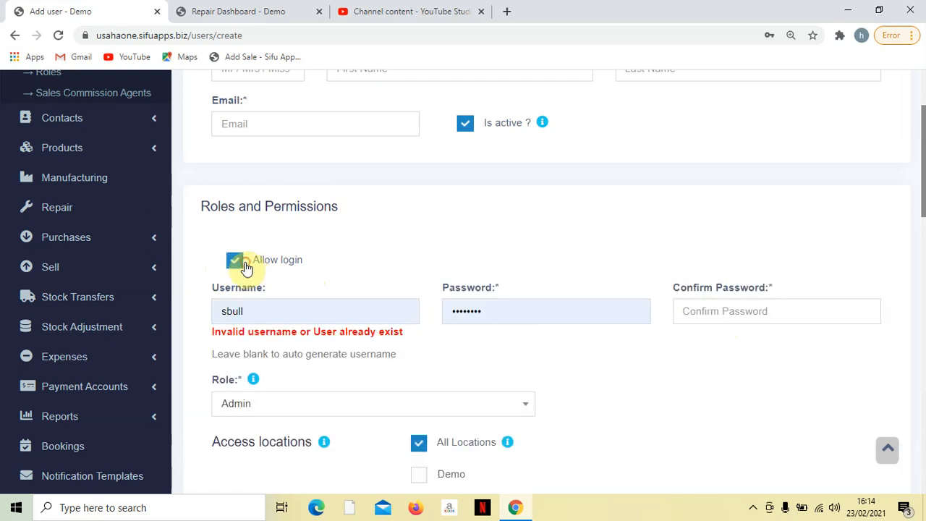
# Examine the Access locations options under Roles and Permissions in the Add user form
pyautogui.scroll(-1, 461, 304)
pyautogui.scroll(-3, 459, 302)
pyautogui.scroll(2, 268, 267)
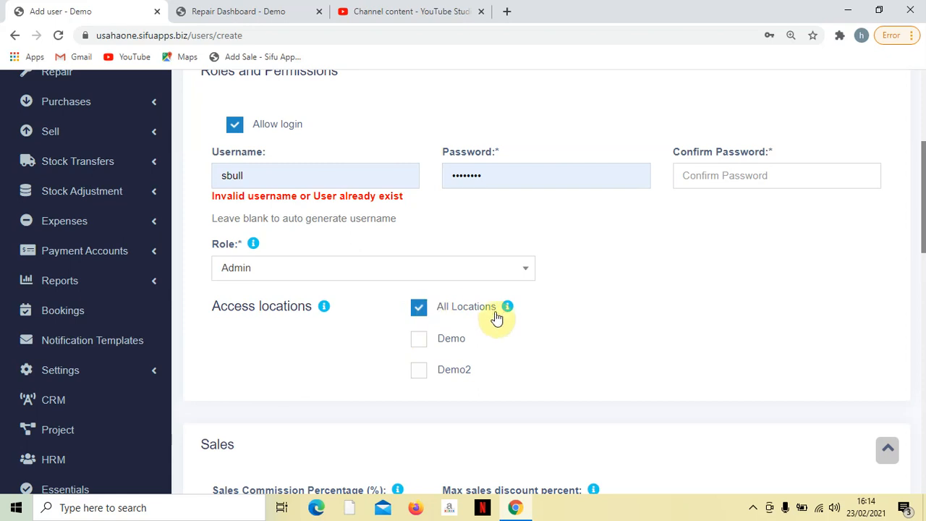
# Try the Demo2 and All Locations choices under Access locations, and restore access to All Locations only
pyautogui.click(420, 372)
pyautogui.click(419, 307)
pyautogui.click(417, 372)
pyautogui.click(419, 310)
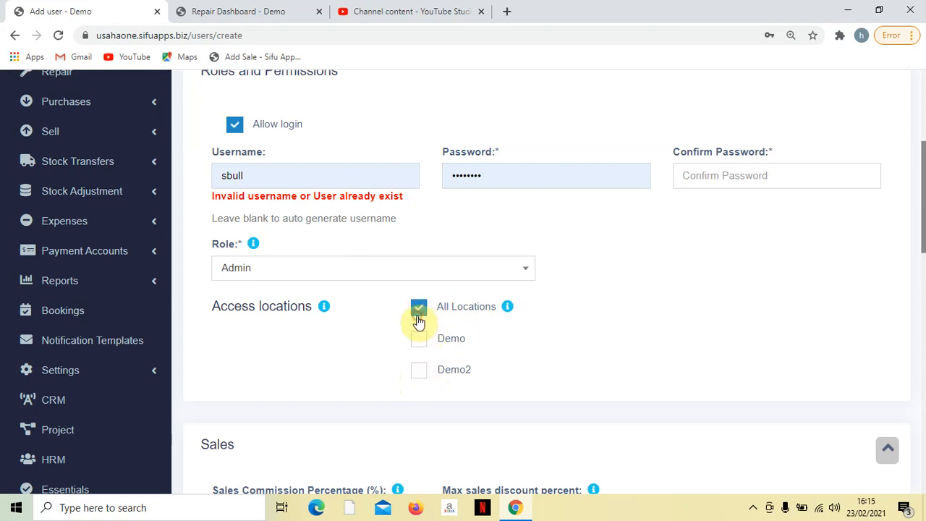
# Examine the Sales Commission Percentage and Max sales discount percent fields in the Sales section of the Add user form
pyautogui.scroll(-3, 434, 324)
pyautogui.scroll(-1, 443, 323)
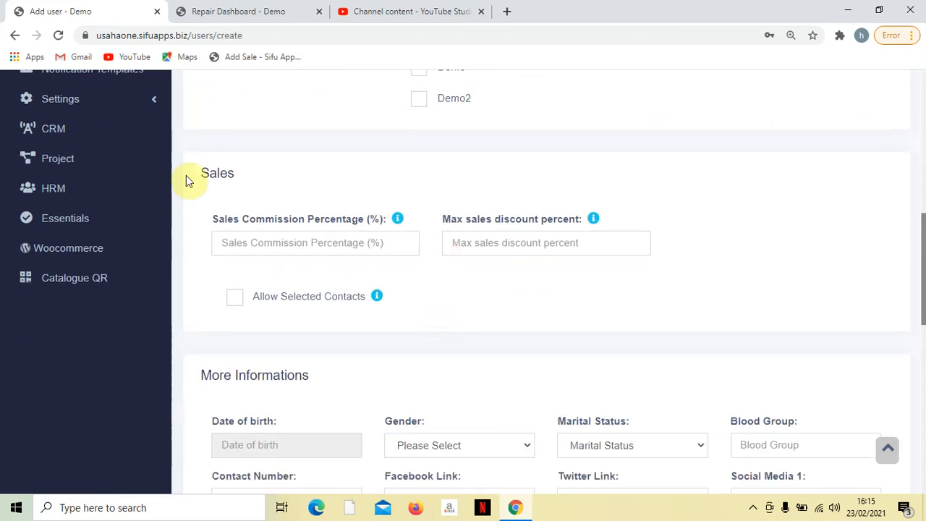
pyautogui.scroll(-1, 326, 242)
pyautogui.scroll(4, 355, 347)
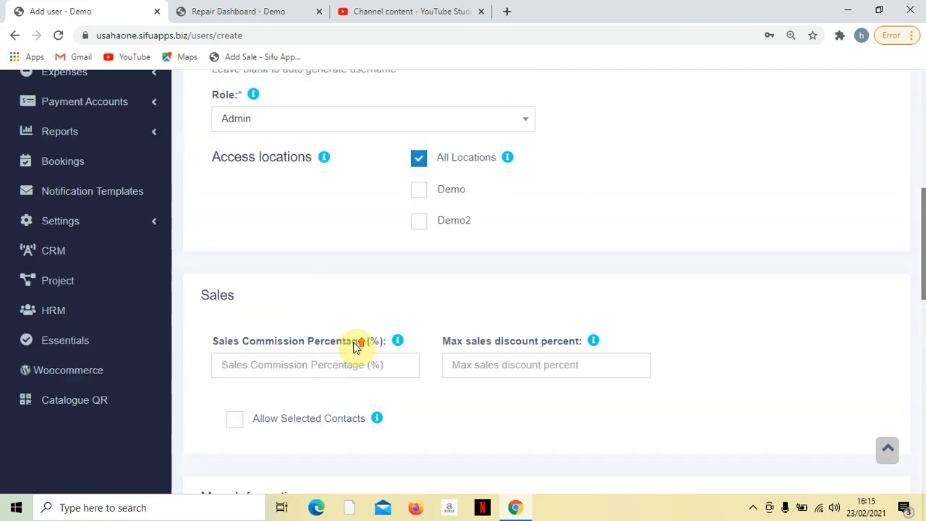
pyautogui.scroll(-1, 364, 425)
pyautogui.click(361, 379)
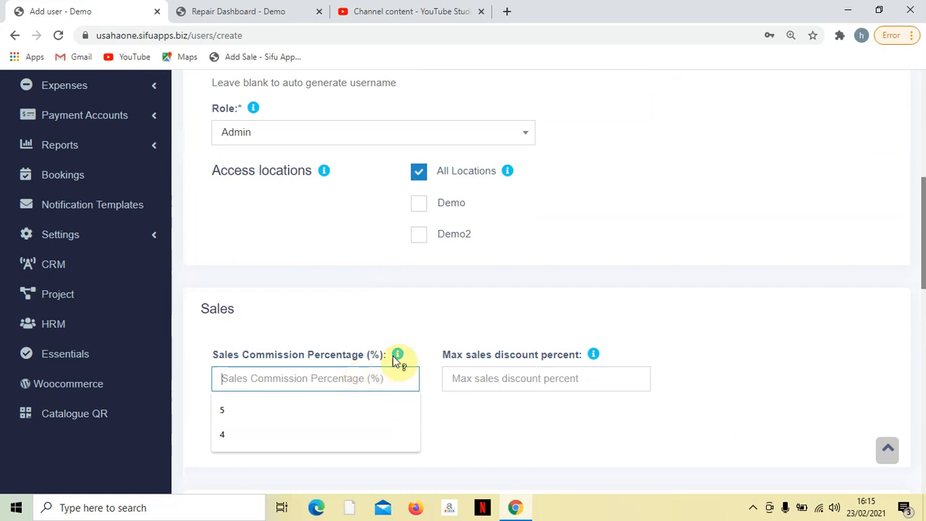
pyautogui.click(518, 390)
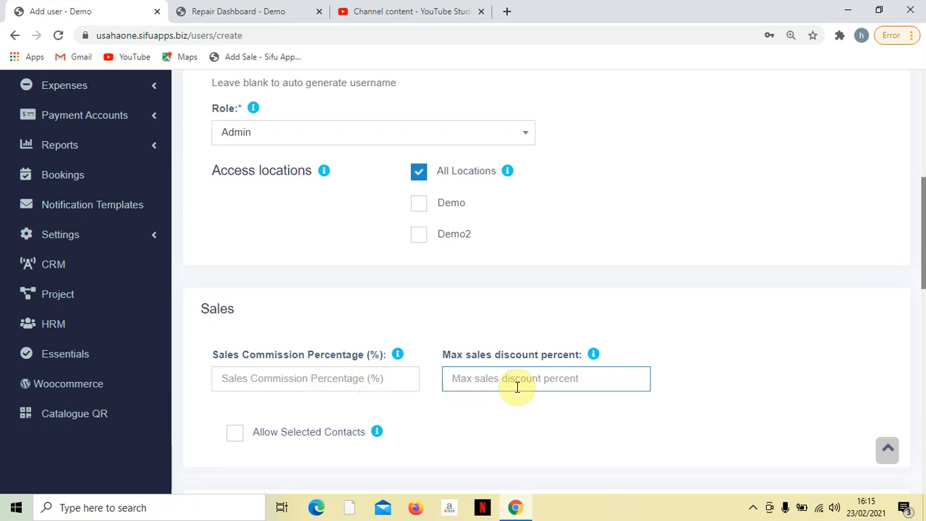
# Examine the personal and bank detail fields, and view the Department and Designation options under HRM Details
pyautogui.scroll(-6, 517, 387)
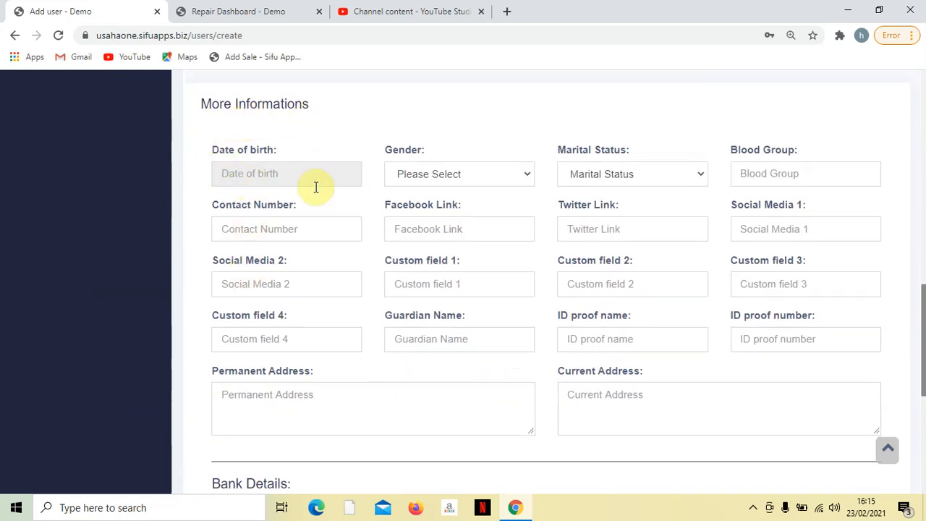
pyautogui.scroll(-4, 325, 217)
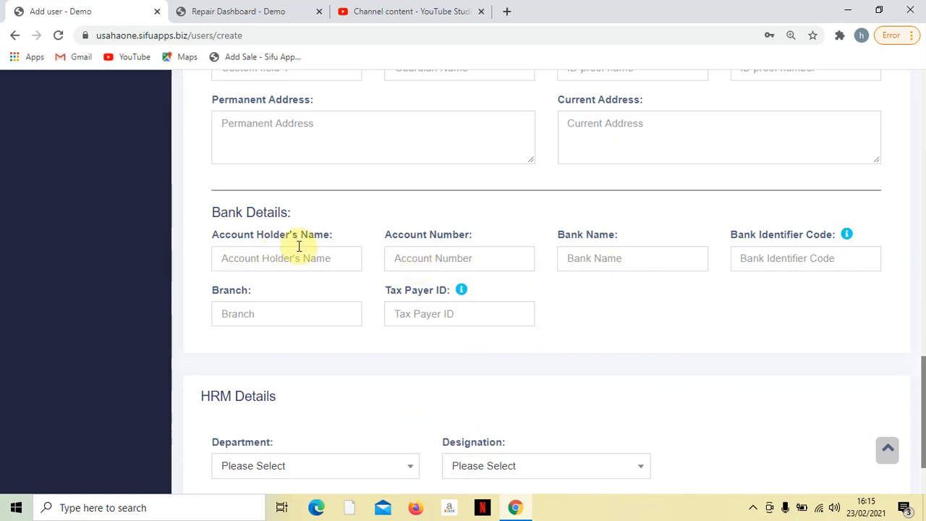
pyautogui.scroll(-2, 490, 259)
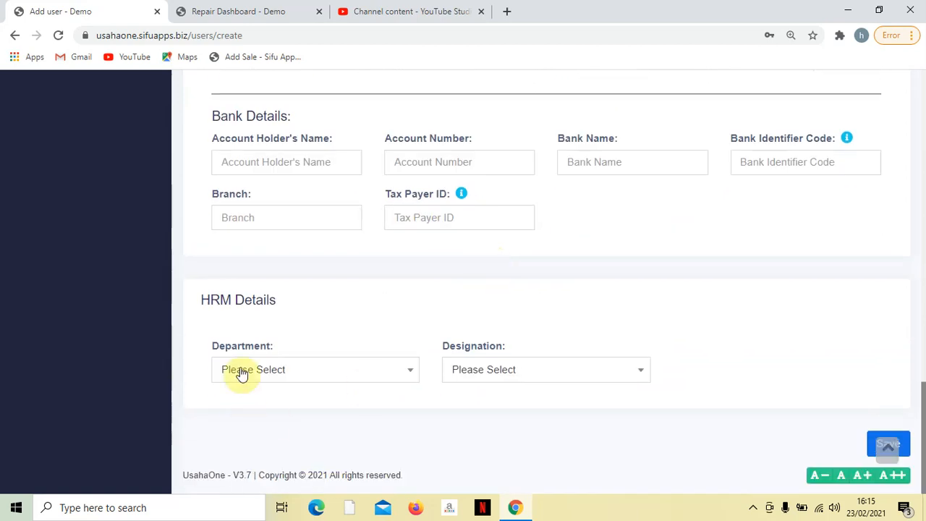
pyautogui.click(341, 365)
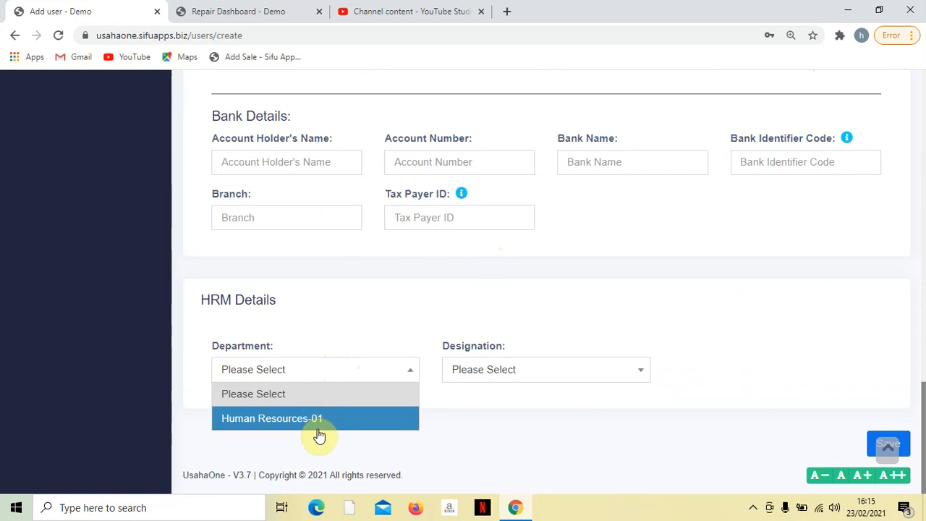
pyautogui.click(460, 374)
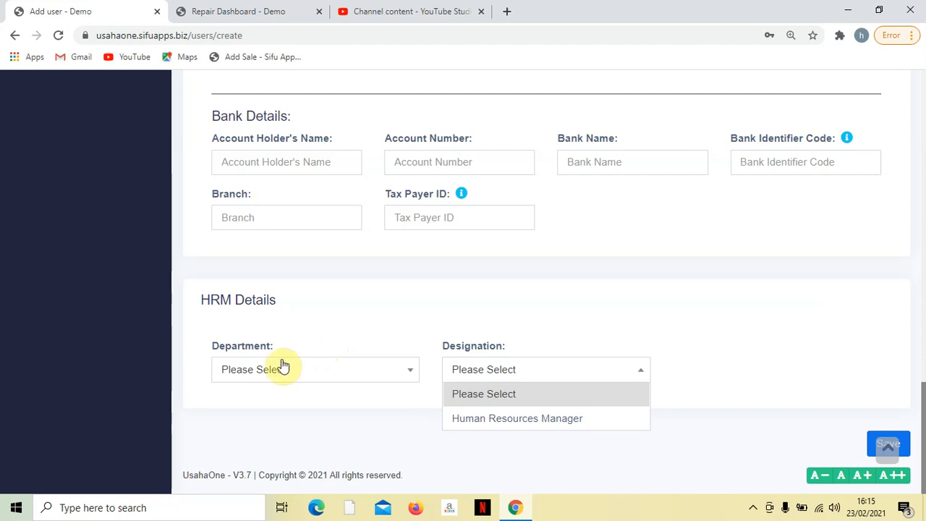
pyautogui.scroll(1, 351, 363)
pyautogui.scroll(-1, 352, 364)
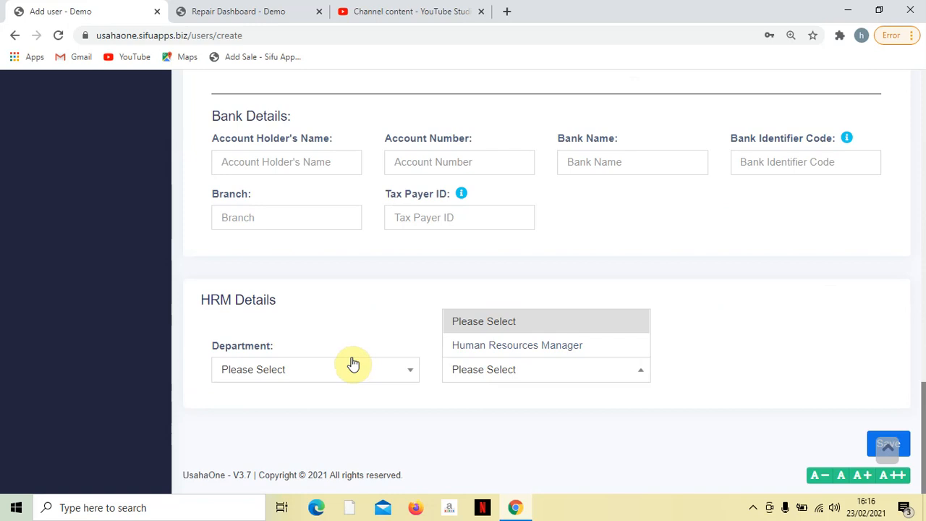
# Leave the Add user form open, switch to the Repair Dashboard browser tab and open Business Settings there
pyautogui.scroll(15, 354, 364)
pyautogui.scroll(-3, 366, 331)
pyautogui.scroll(4, 366, 326)
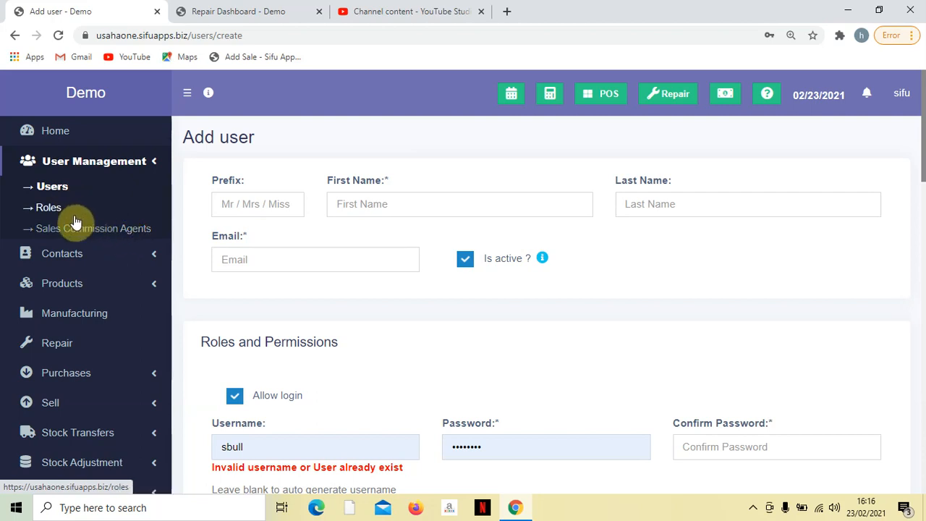
pyautogui.scroll(-5, 77, 220)
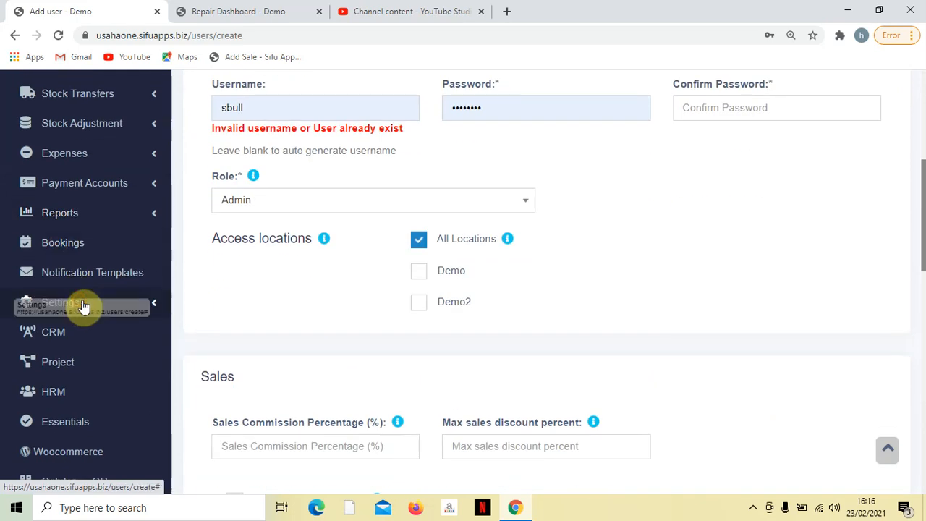
pyautogui.click(83, 307)
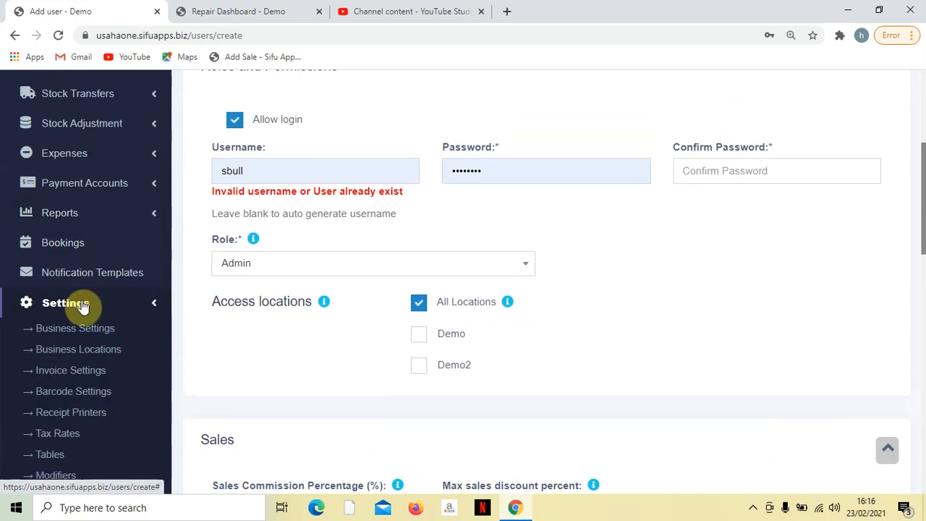
pyautogui.click(224, 12)
pyautogui.scroll(-3, 129, 259)
pyautogui.scroll(-3, 129, 259)
pyautogui.click(94, 176)
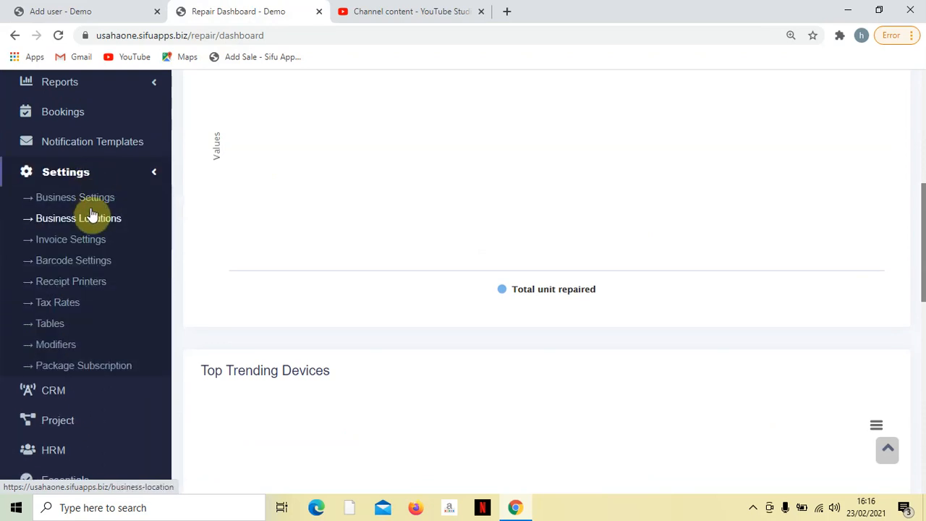
pyautogui.click(92, 204)
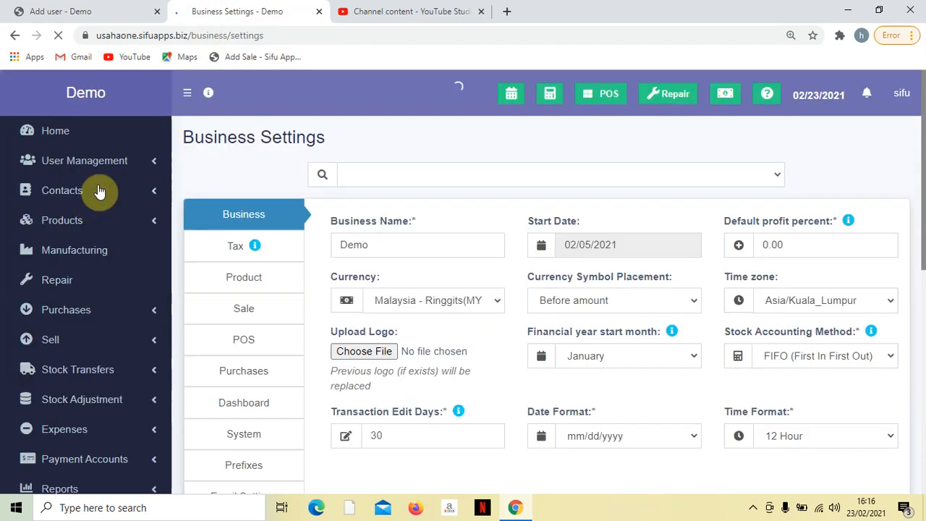
# Open the Sale section of Business Settings, highlight the Sales Commission Agent label and view its available options
pyautogui.scroll(-2, 304, 267)
pyautogui.scroll(-3, 304, 265)
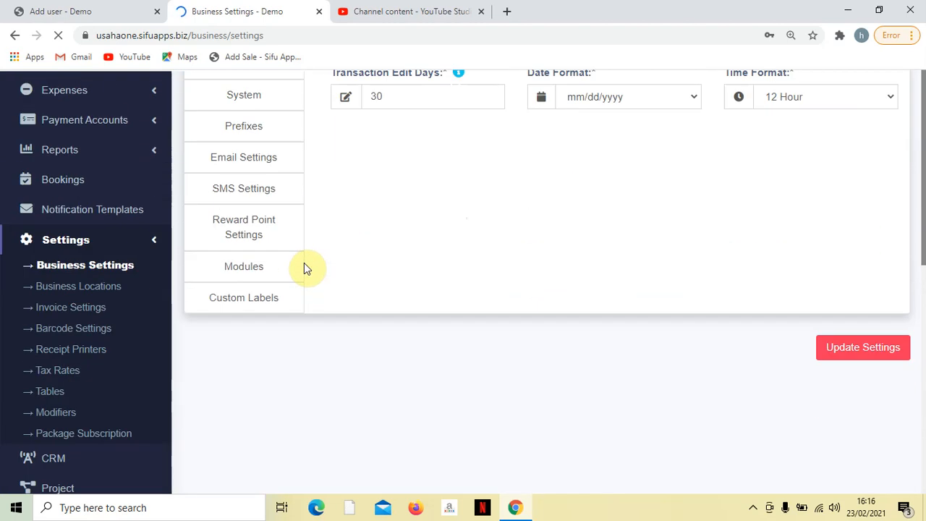
pyautogui.scroll(2, 285, 325)
pyautogui.scroll(4, 275, 335)
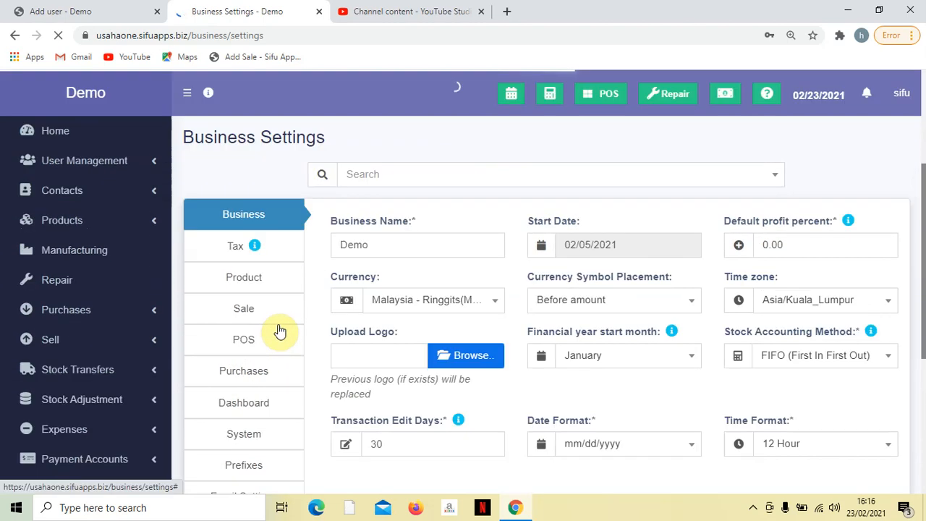
pyautogui.scroll(-3, 279, 326)
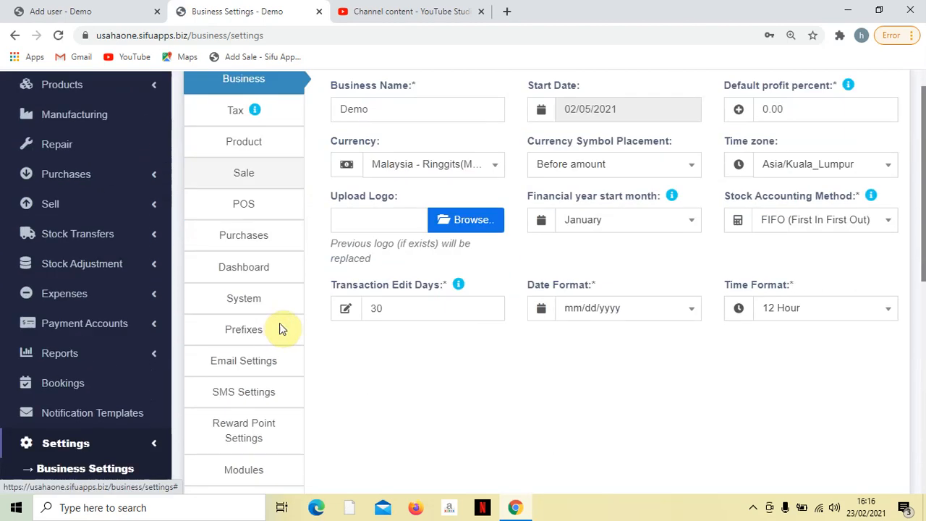
pyautogui.click(242, 173)
pyautogui.scroll(2, 831, 185)
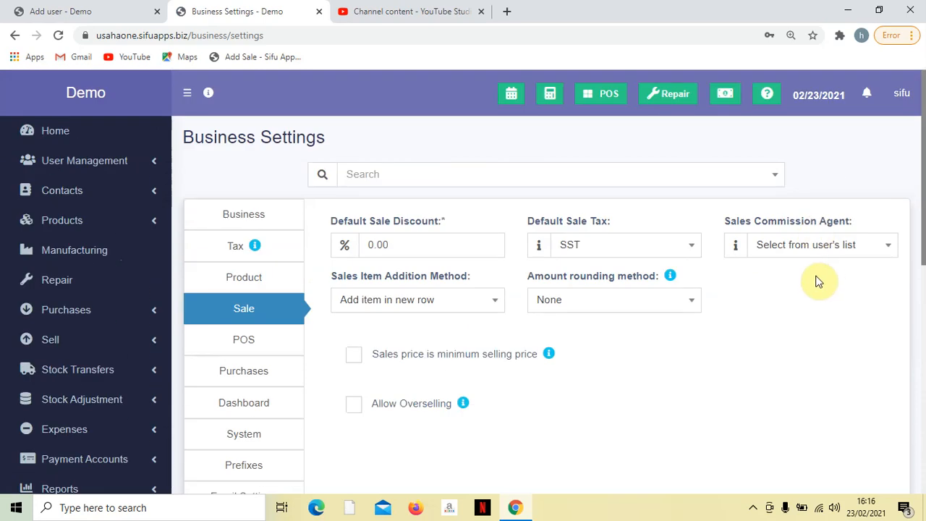
pyautogui.moveTo(719, 222); pyautogui.dragTo(874, 226)
pyautogui.click(845, 257)
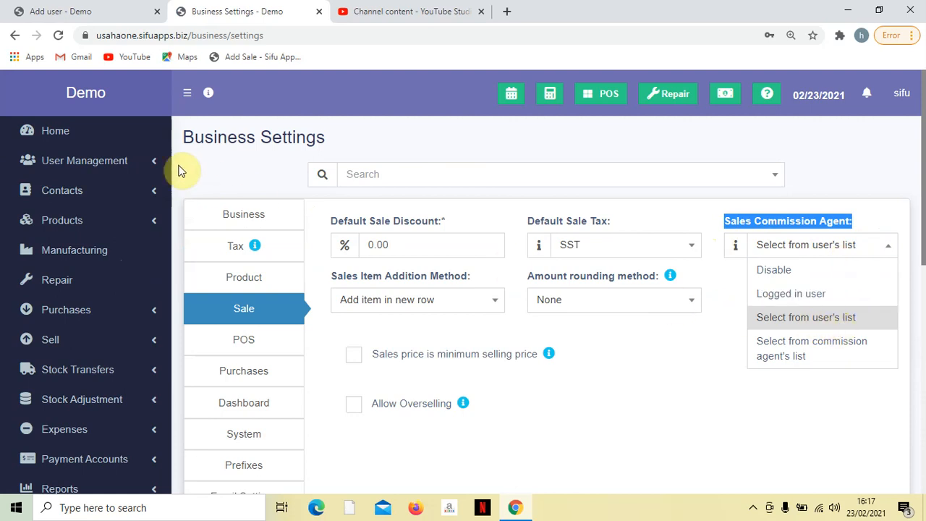
# Select the commission agent's list as the Sales Commission Agent source, and stay on Business Settings when asked about leaving
pyautogui.click(130, 162)
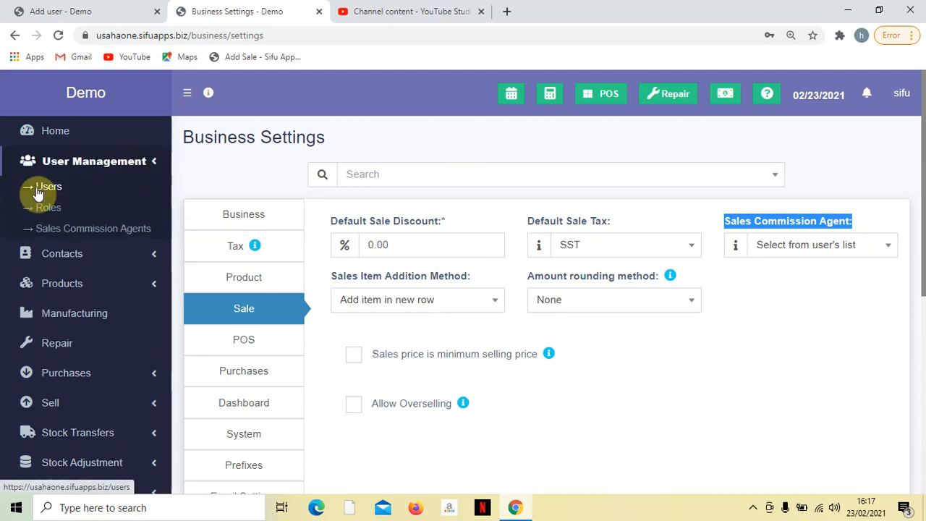
pyautogui.click(840, 247)
pyautogui.click(819, 343)
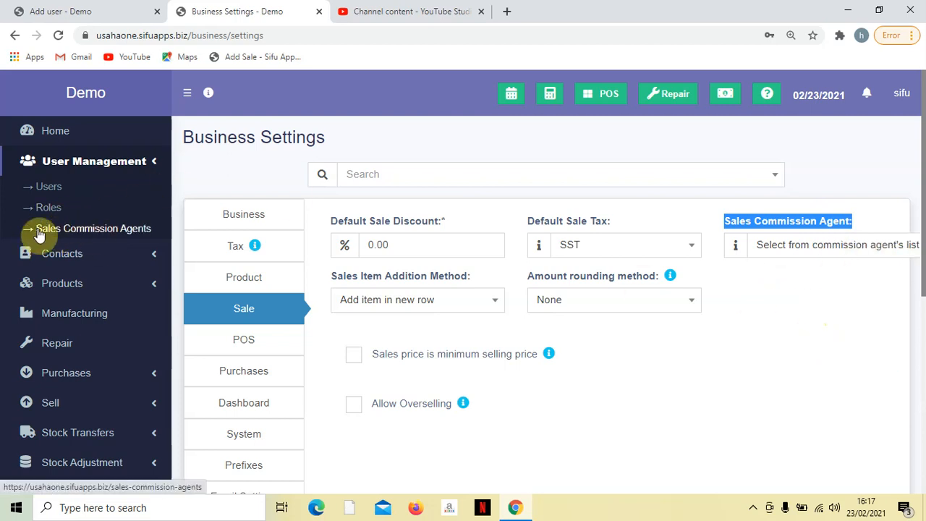
pyautogui.click(129, 236)
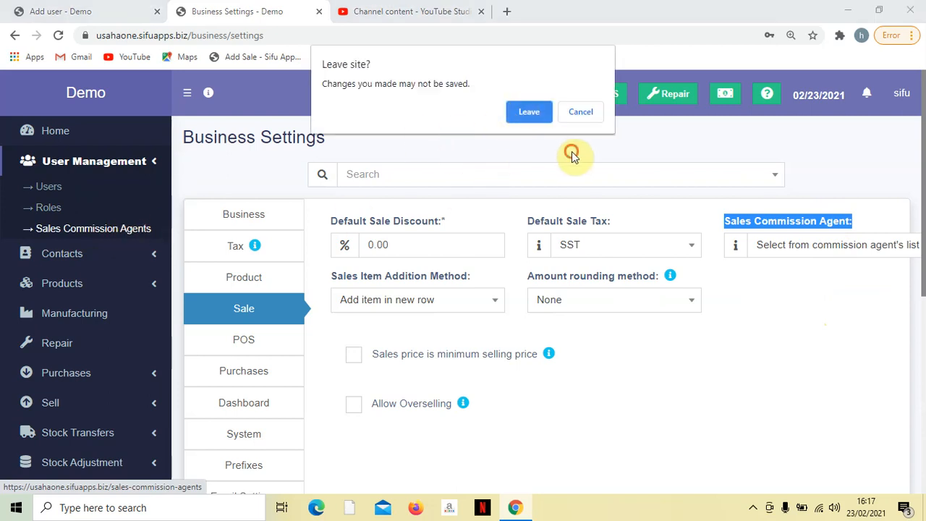
pyautogui.click(581, 113)
# Switch to the Add user browser tab and open the Sales Commission Agents page, leaving the unsaved user form
pyautogui.click(47, 13)
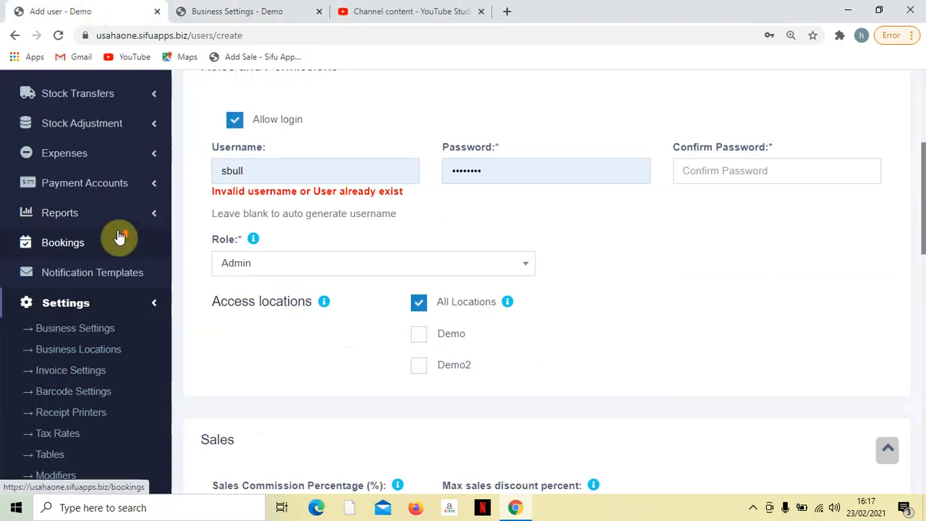
pyautogui.scroll(4, 118, 239)
pyautogui.click(93, 161)
pyautogui.click(86, 231)
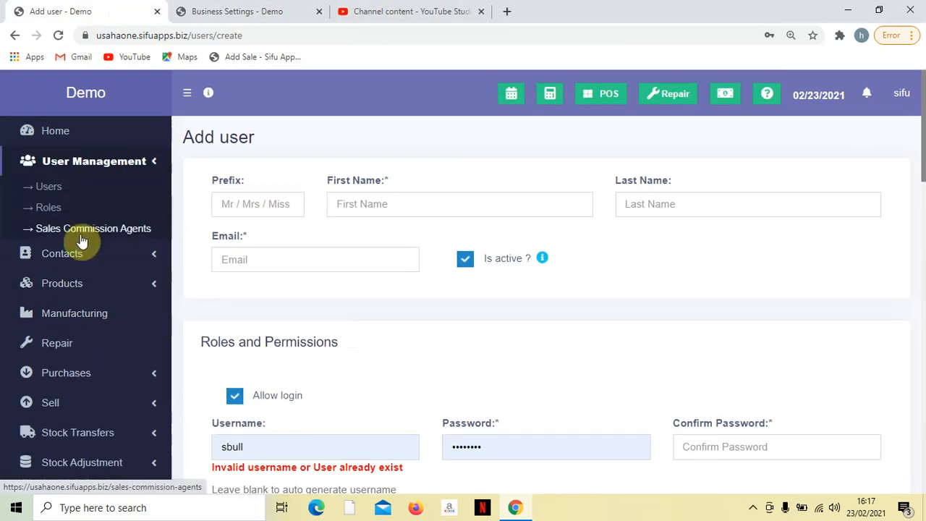
pyautogui.click(535, 111)
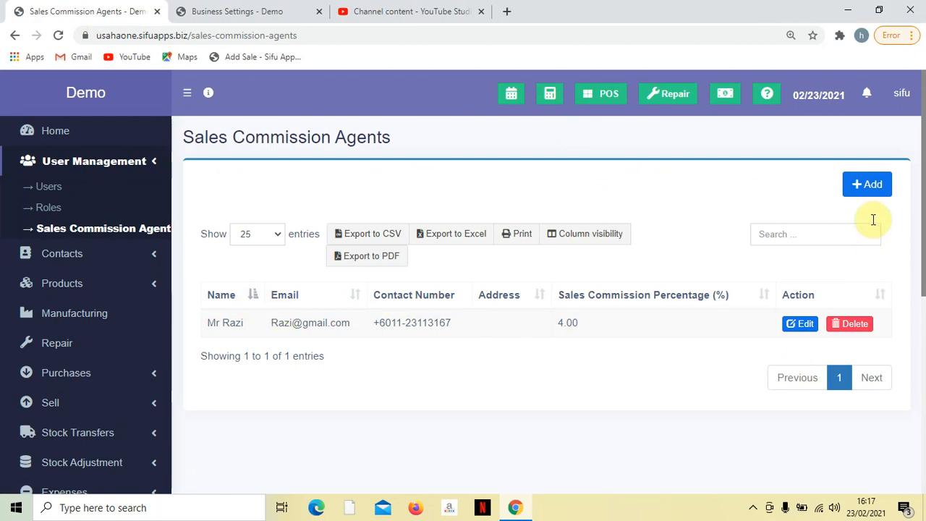
# Examine the fields of the Add sales commission agent form, and close it without saving
pyautogui.click(866, 190)
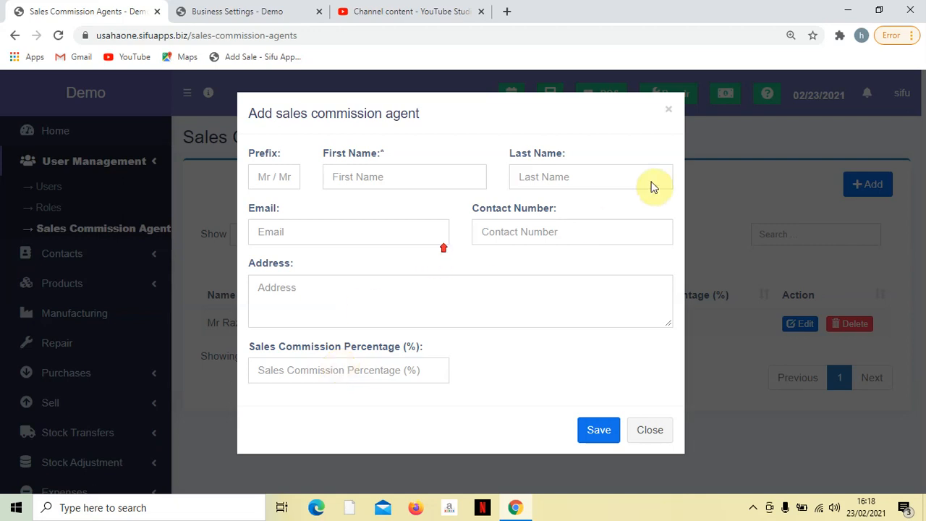
pyautogui.click(667, 111)
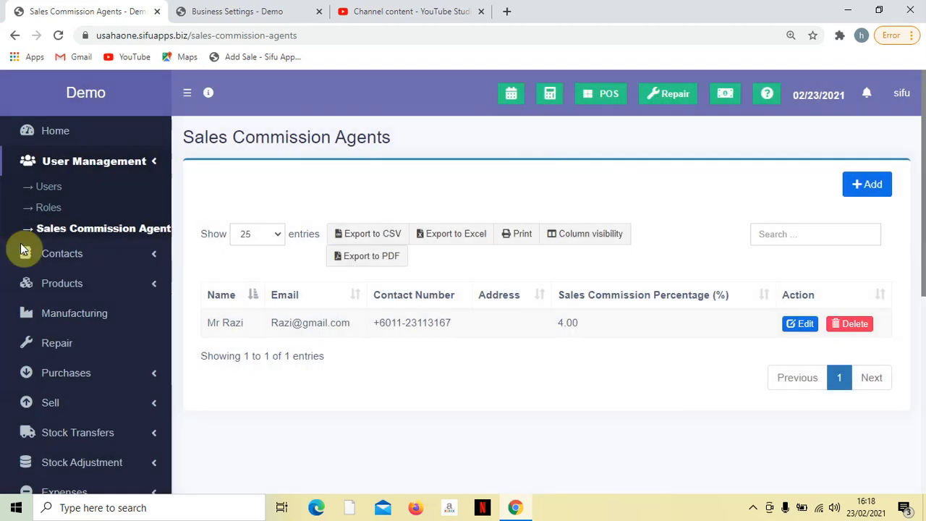